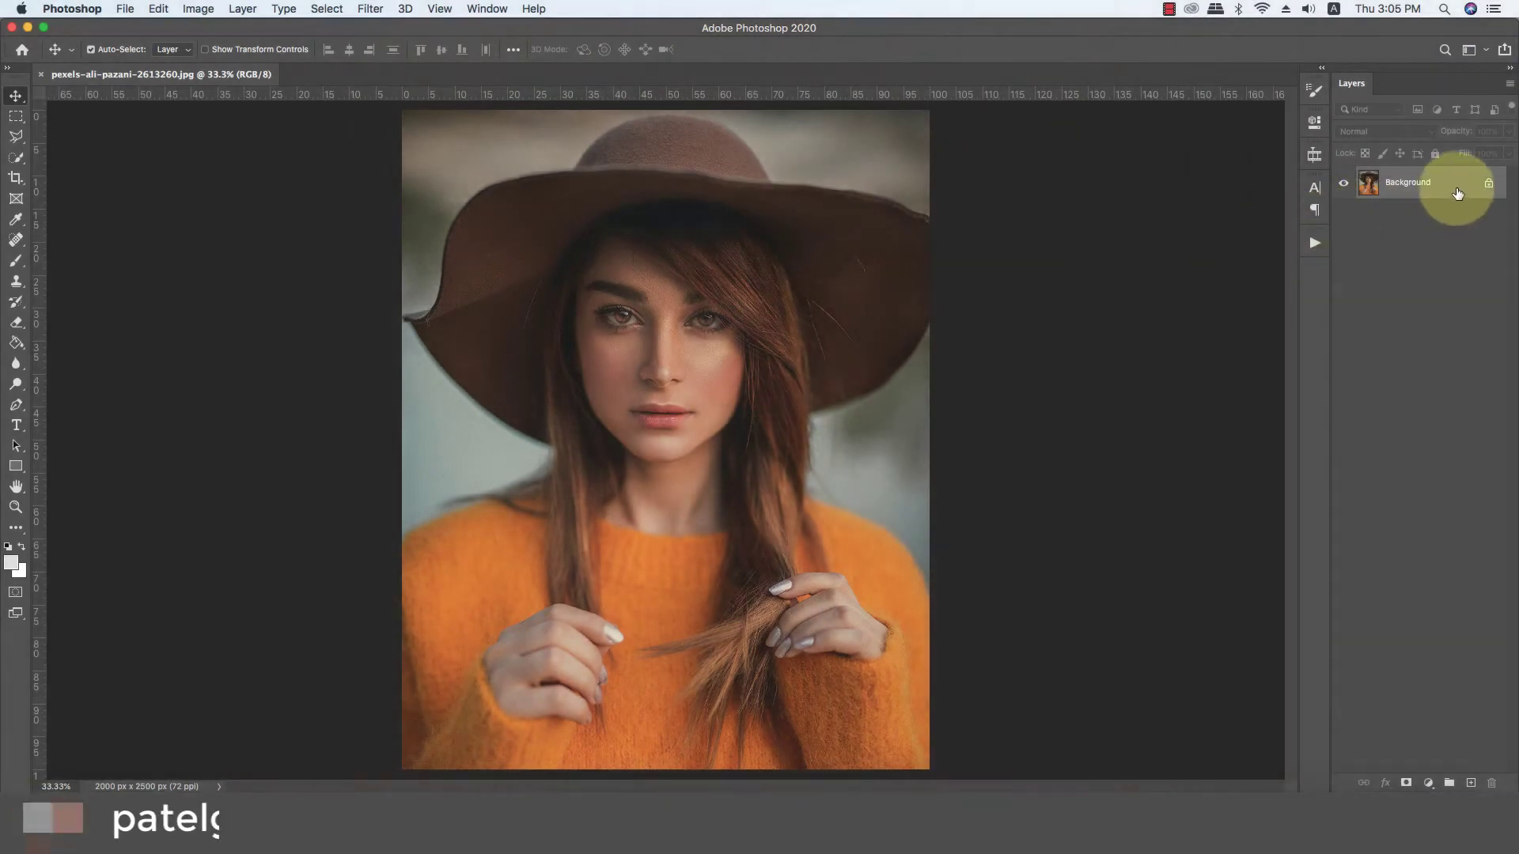
# Duplicate the Background layer and zoom in on the eyes.
pyautogui.moveTo(1450, 184); pyautogui.dragTo(1471, 776)
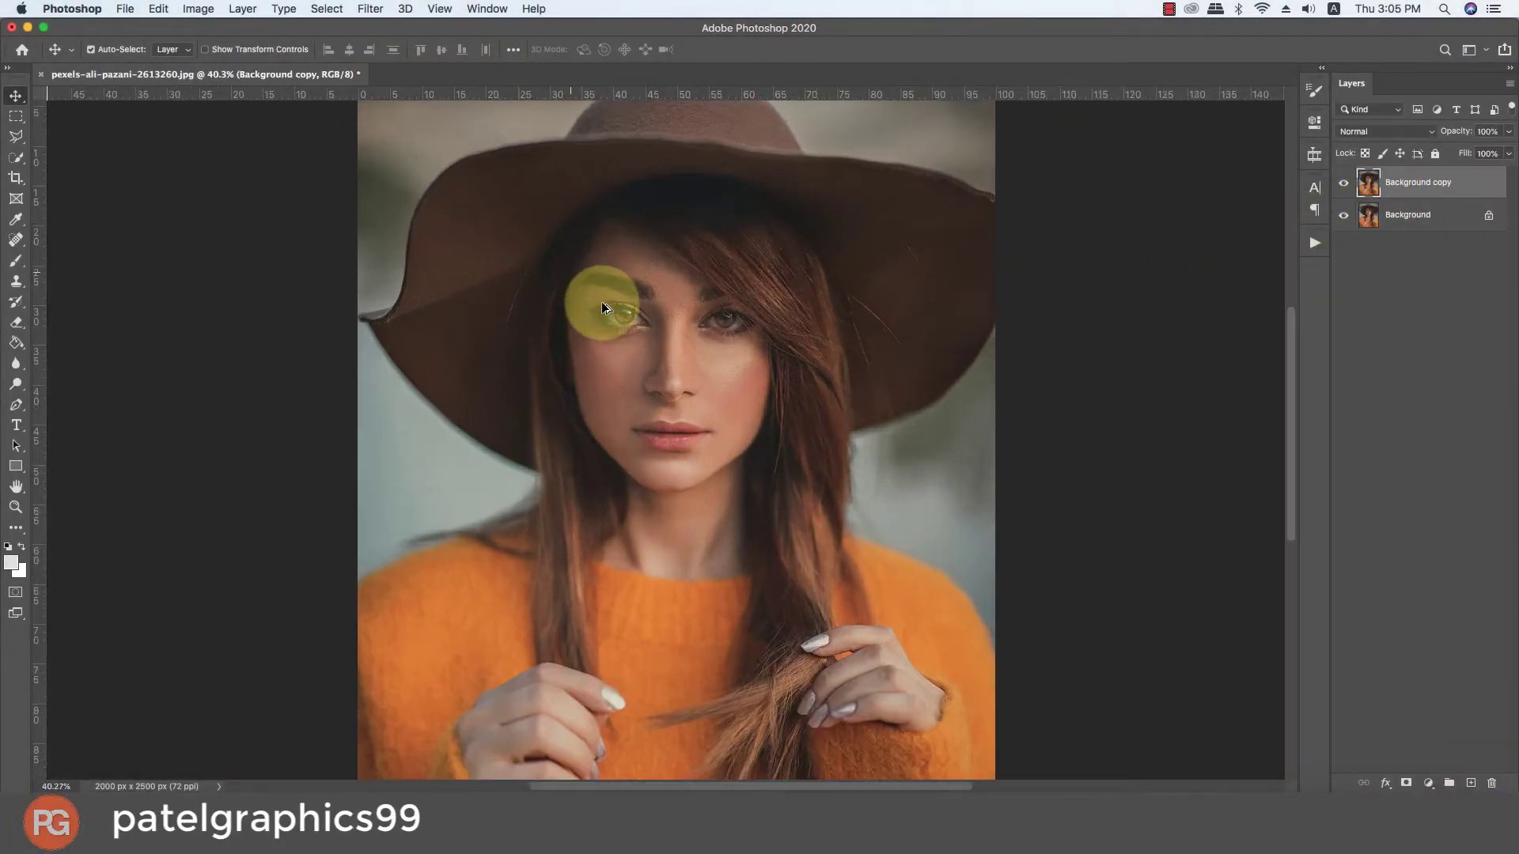
pyautogui.scroll(5, 601, 302)
pyautogui.scroll(2, 695, 333)
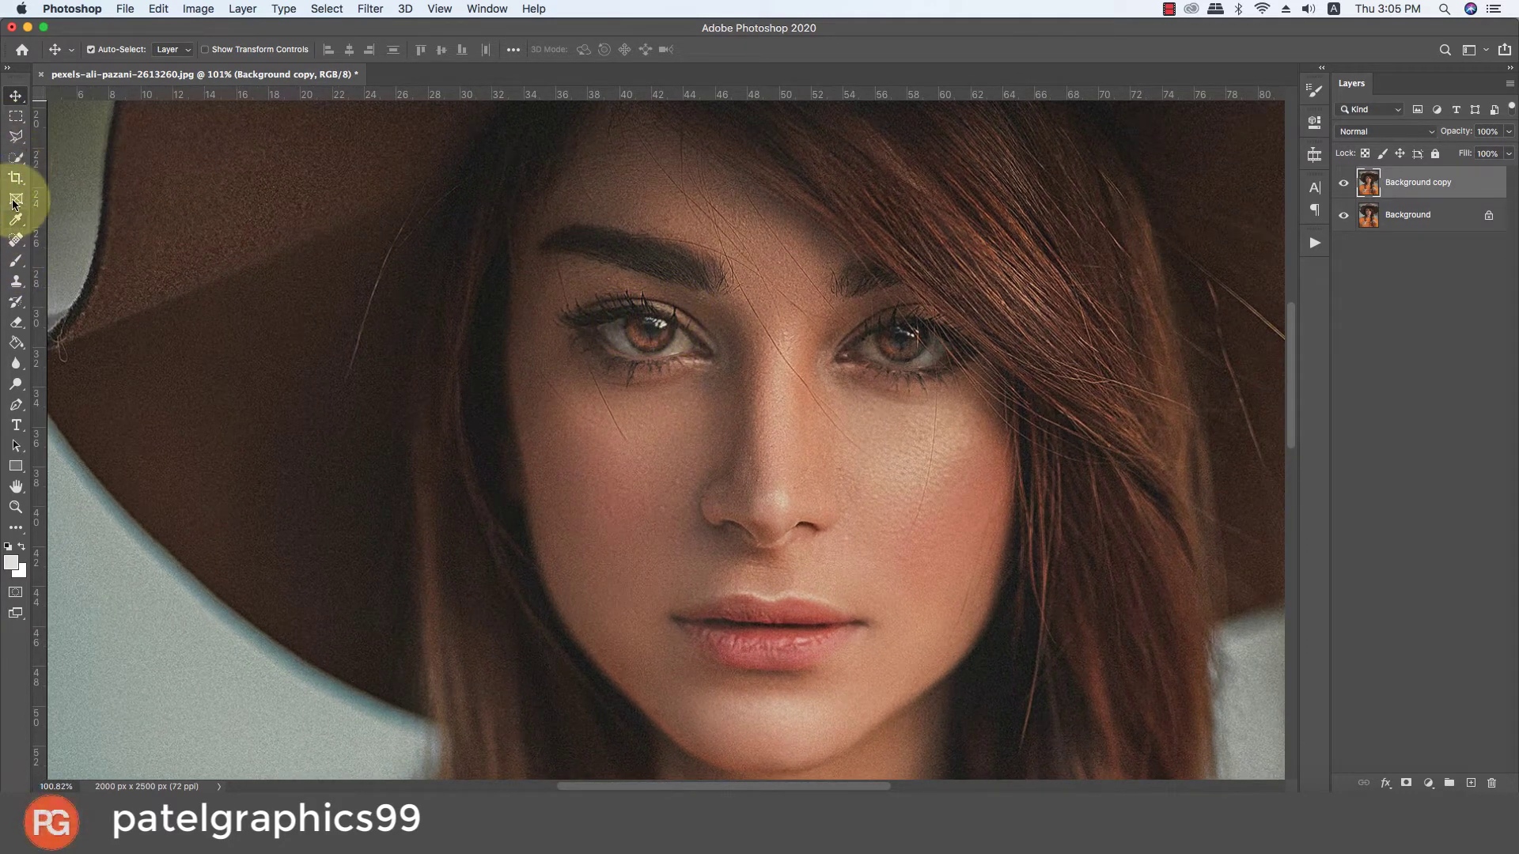
# Quick-select both irises and trim the stray area above the left iris.
pyautogui.click(15, 158)
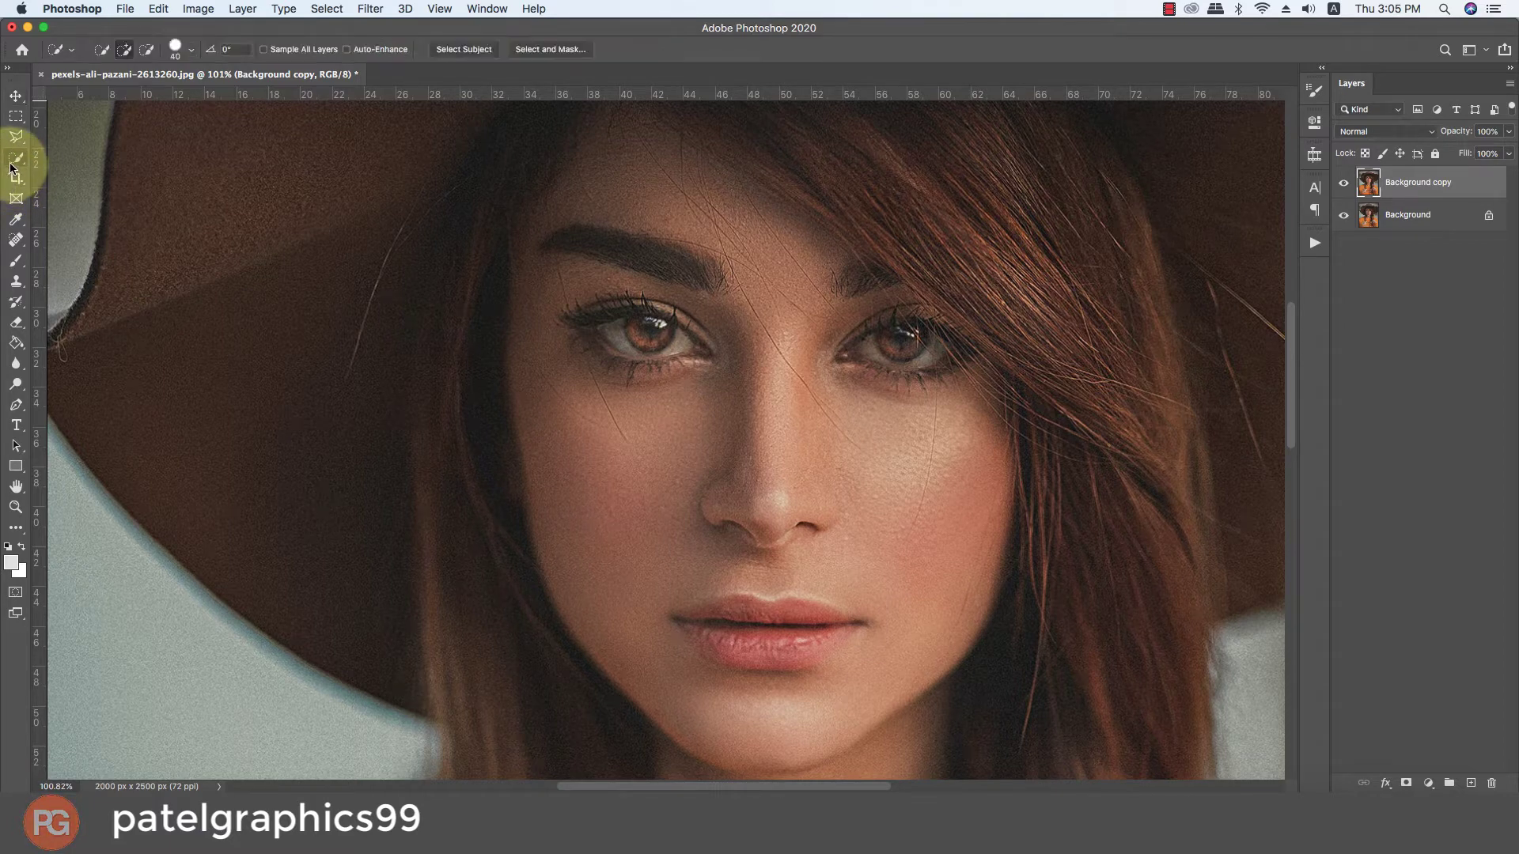
pyautogui.press(']')
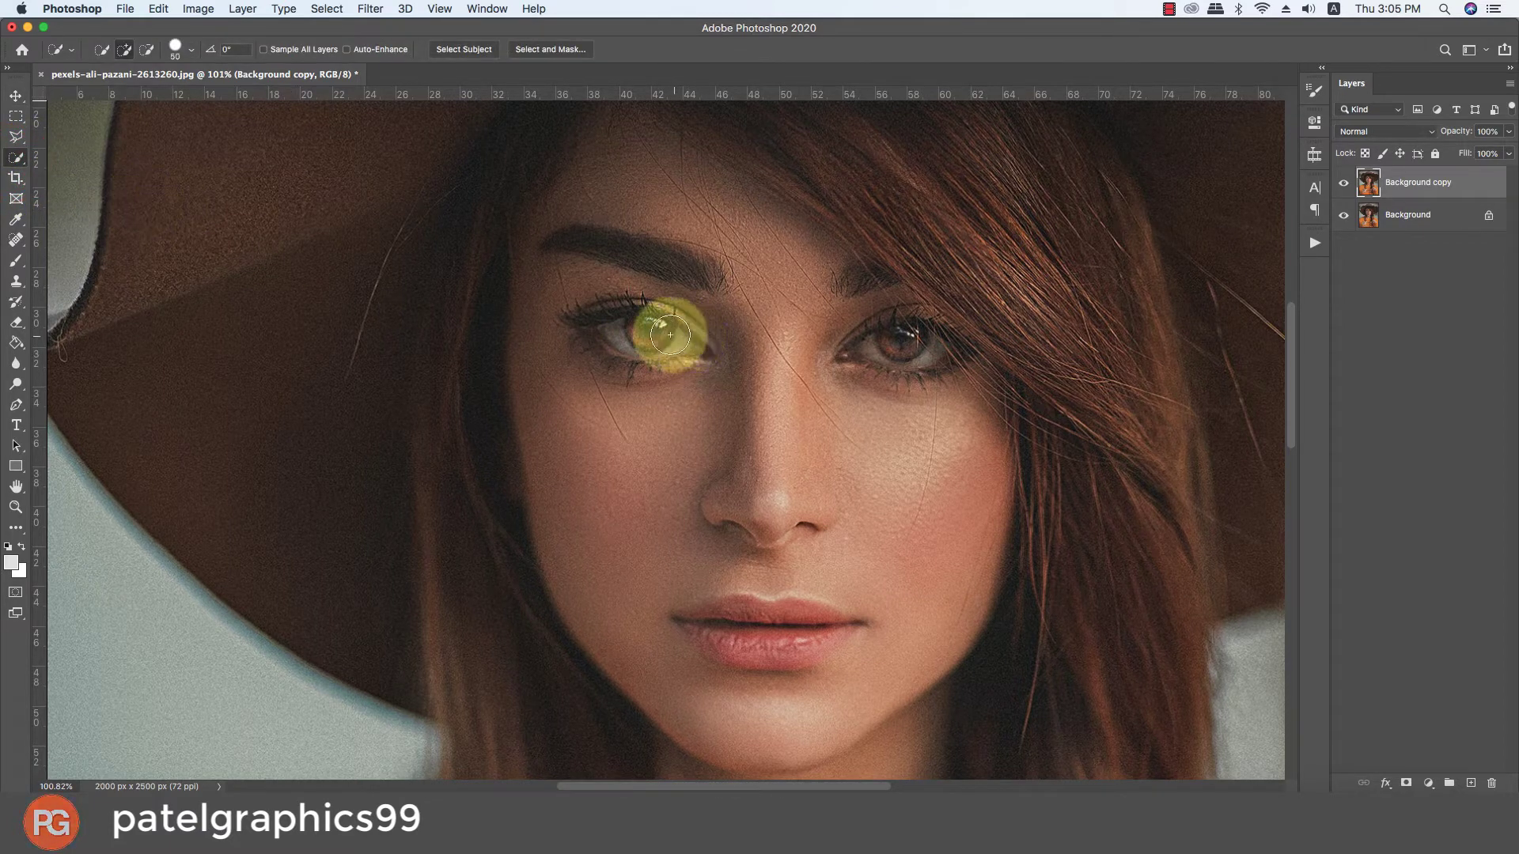
pyautogui.click(647, 331)
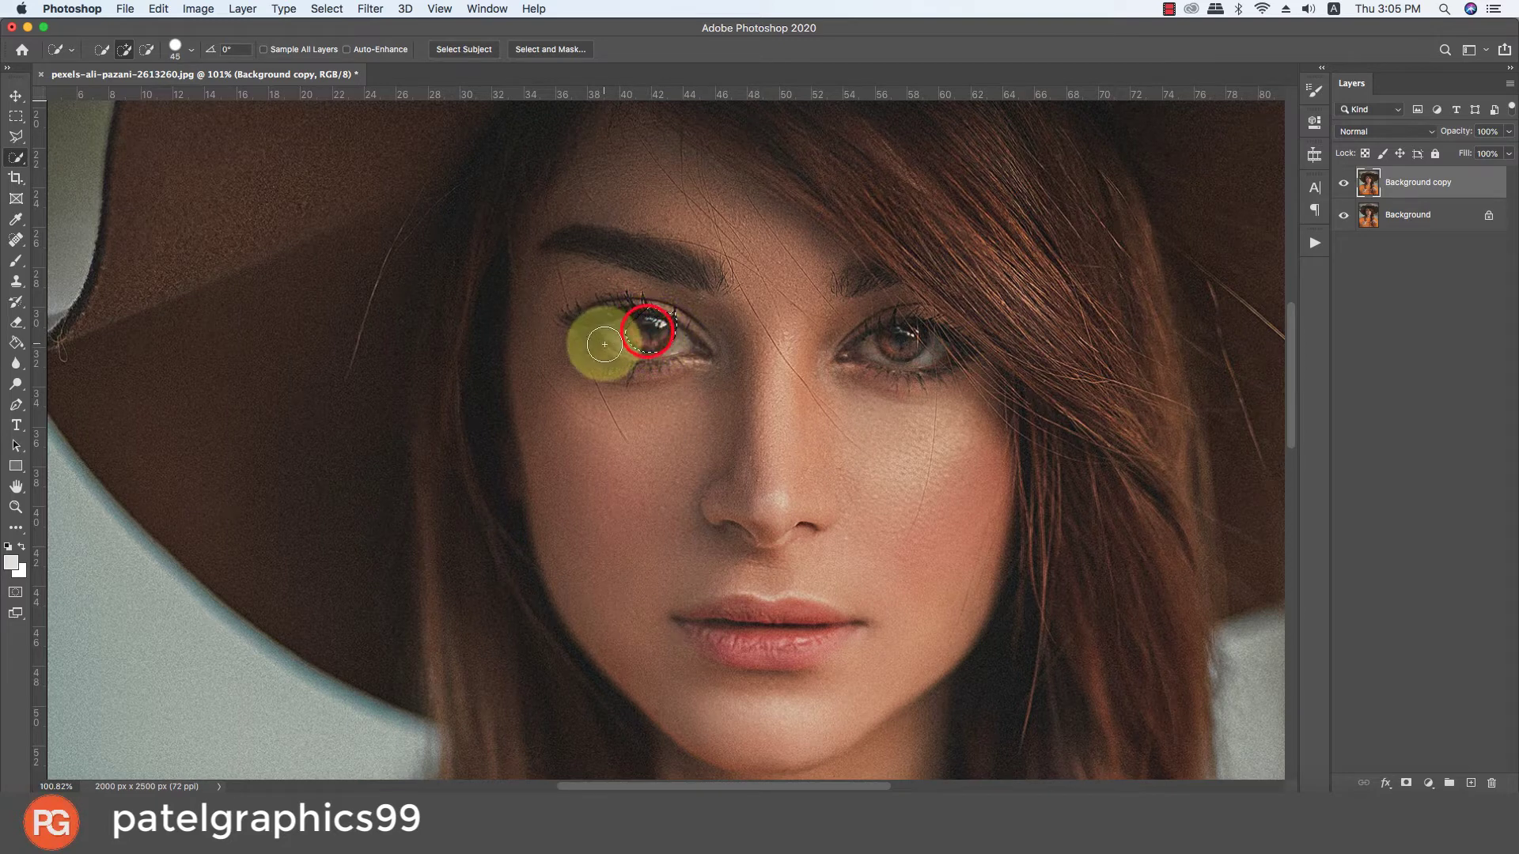
pyautogui.moveTo(888, 348); pyautogui.dragTo(897, 344)
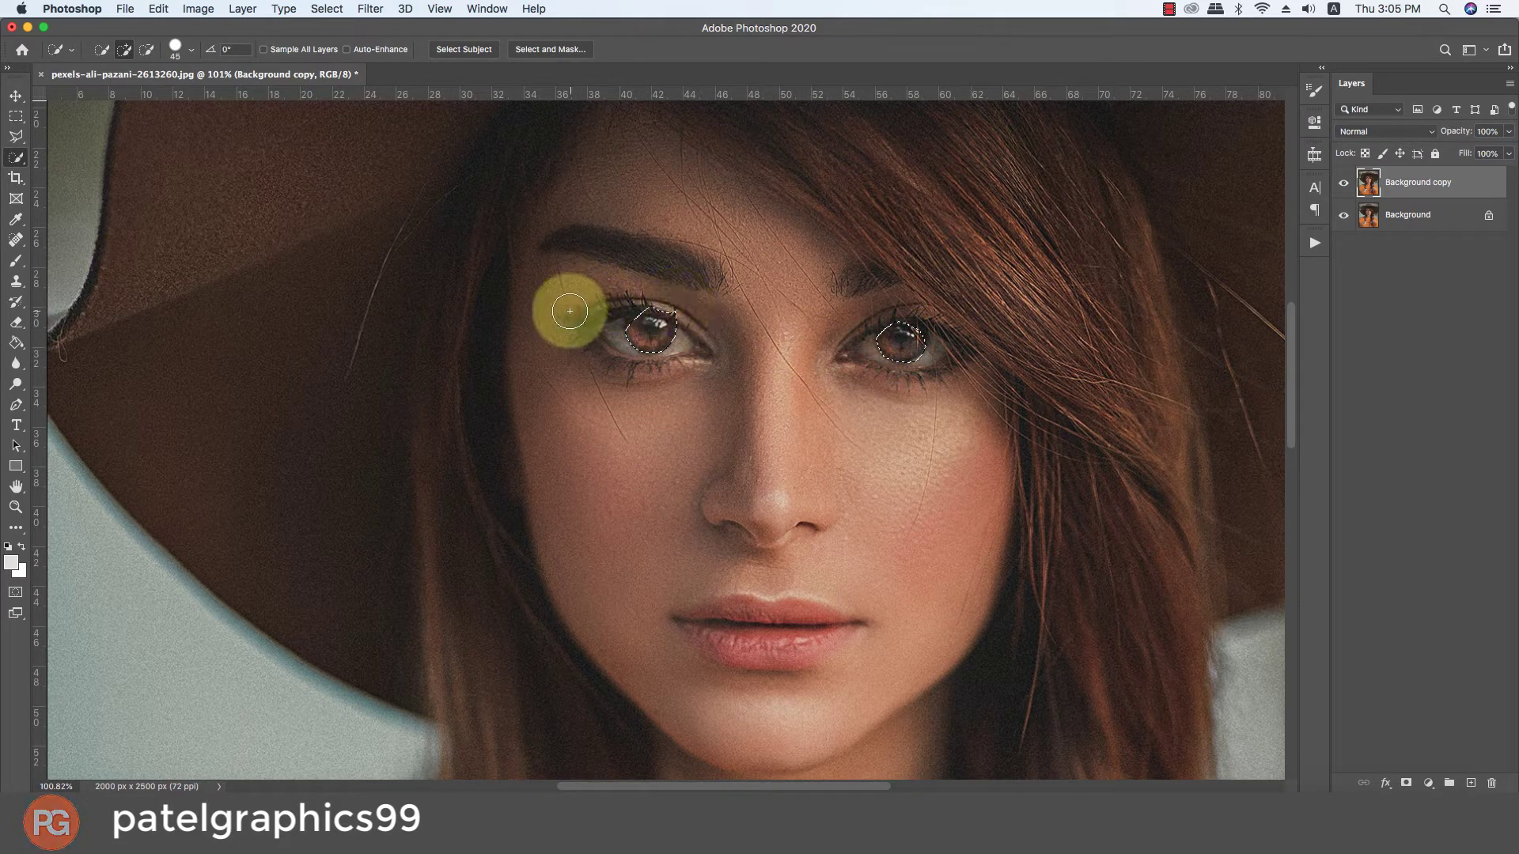
pyautogui.moveTo(569, 311); pyautogui.dragTo(596, 298)
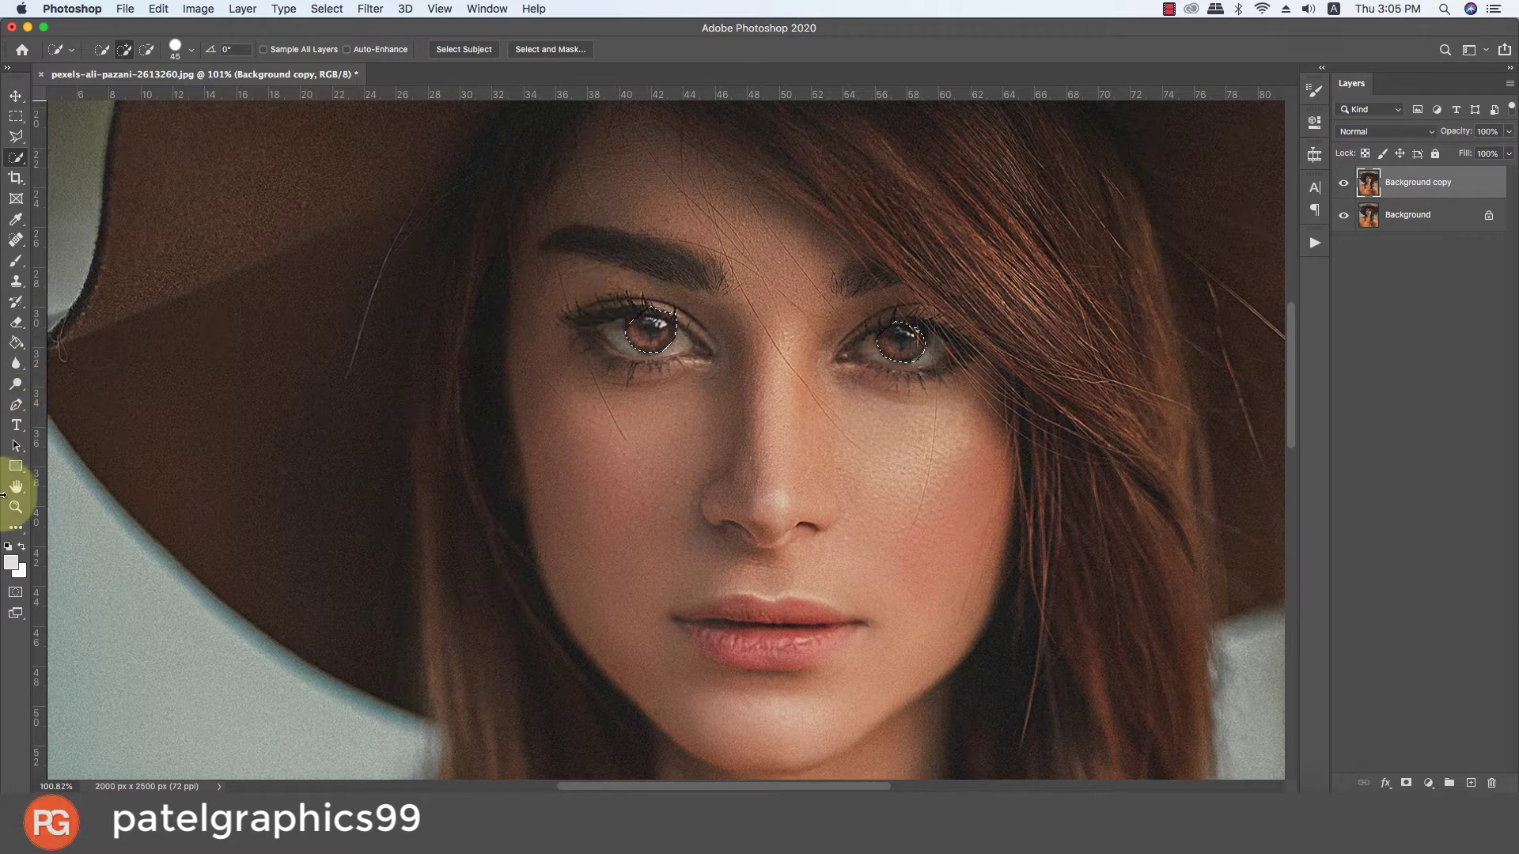
# In Quick Mask, paint the mask over the whole left iris with a smaller brush.
pyautogui.click(16, 589)
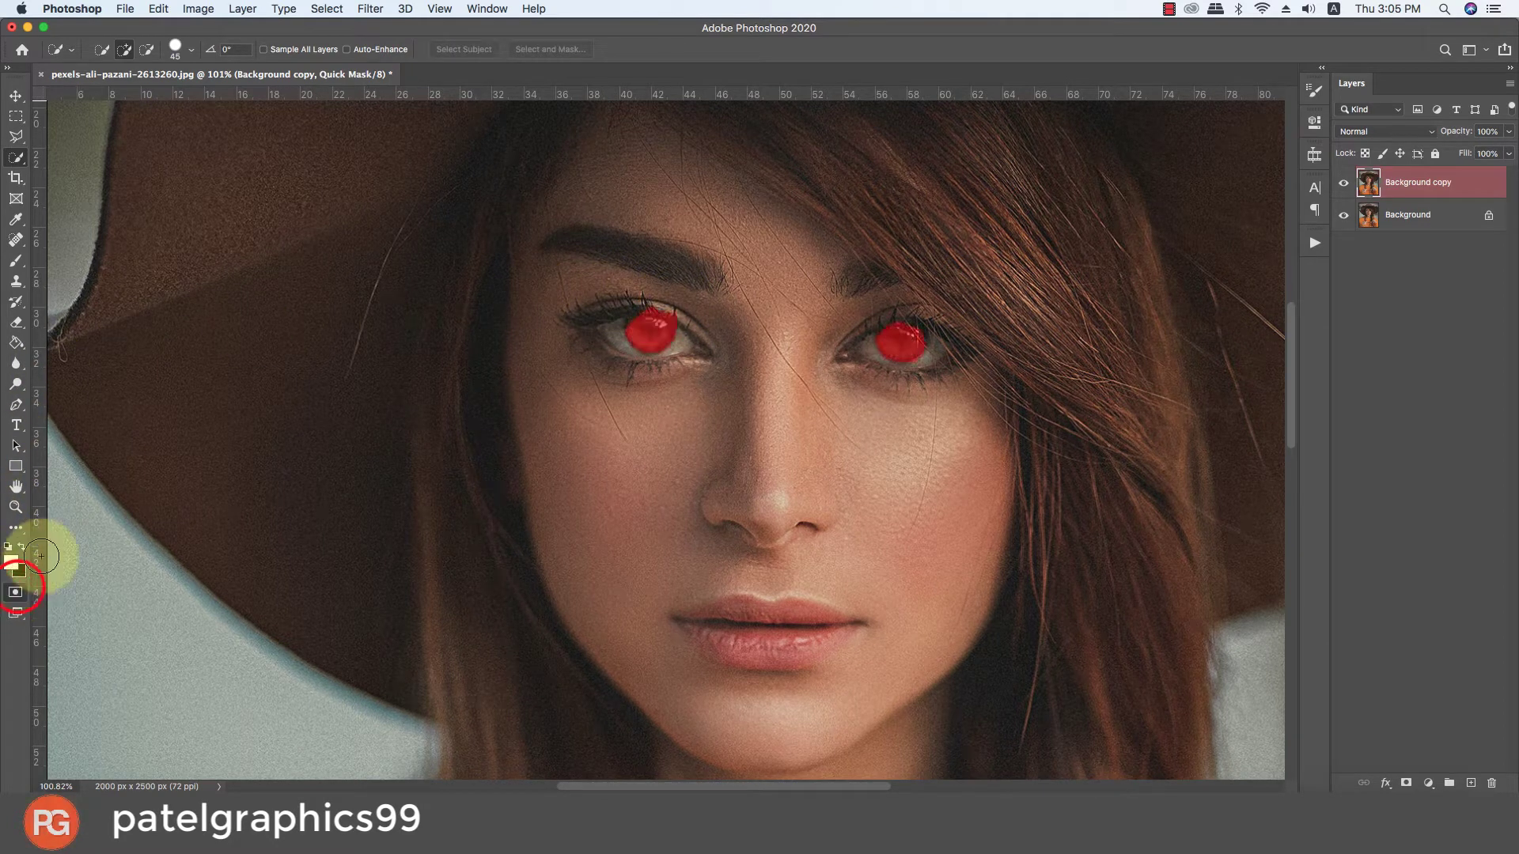
pyautogui.press('v')
pyautogui.press('b')
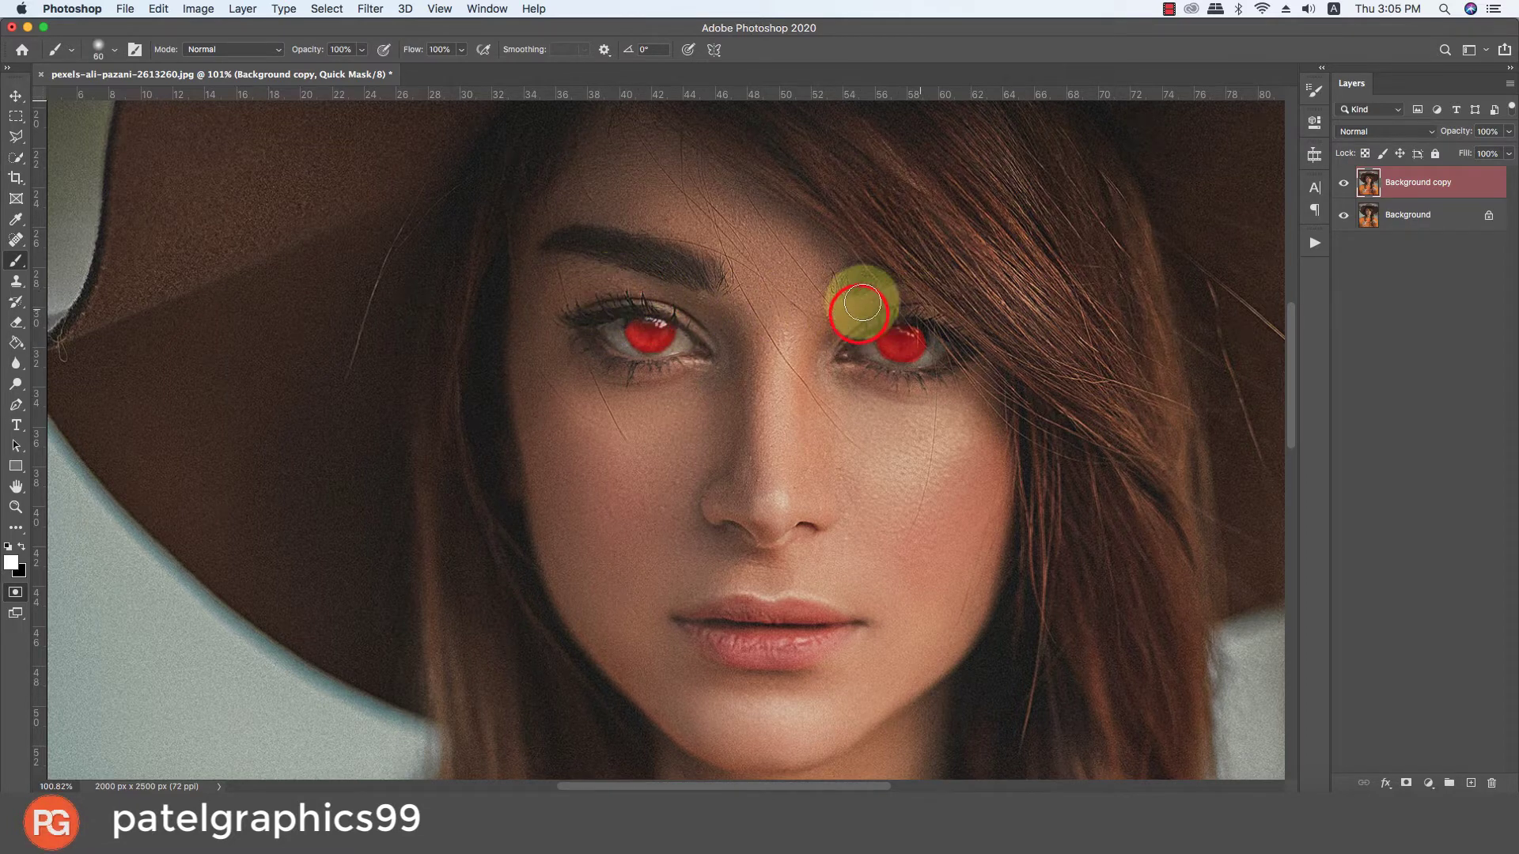
pyautogui.scroll(3, 587, 356)
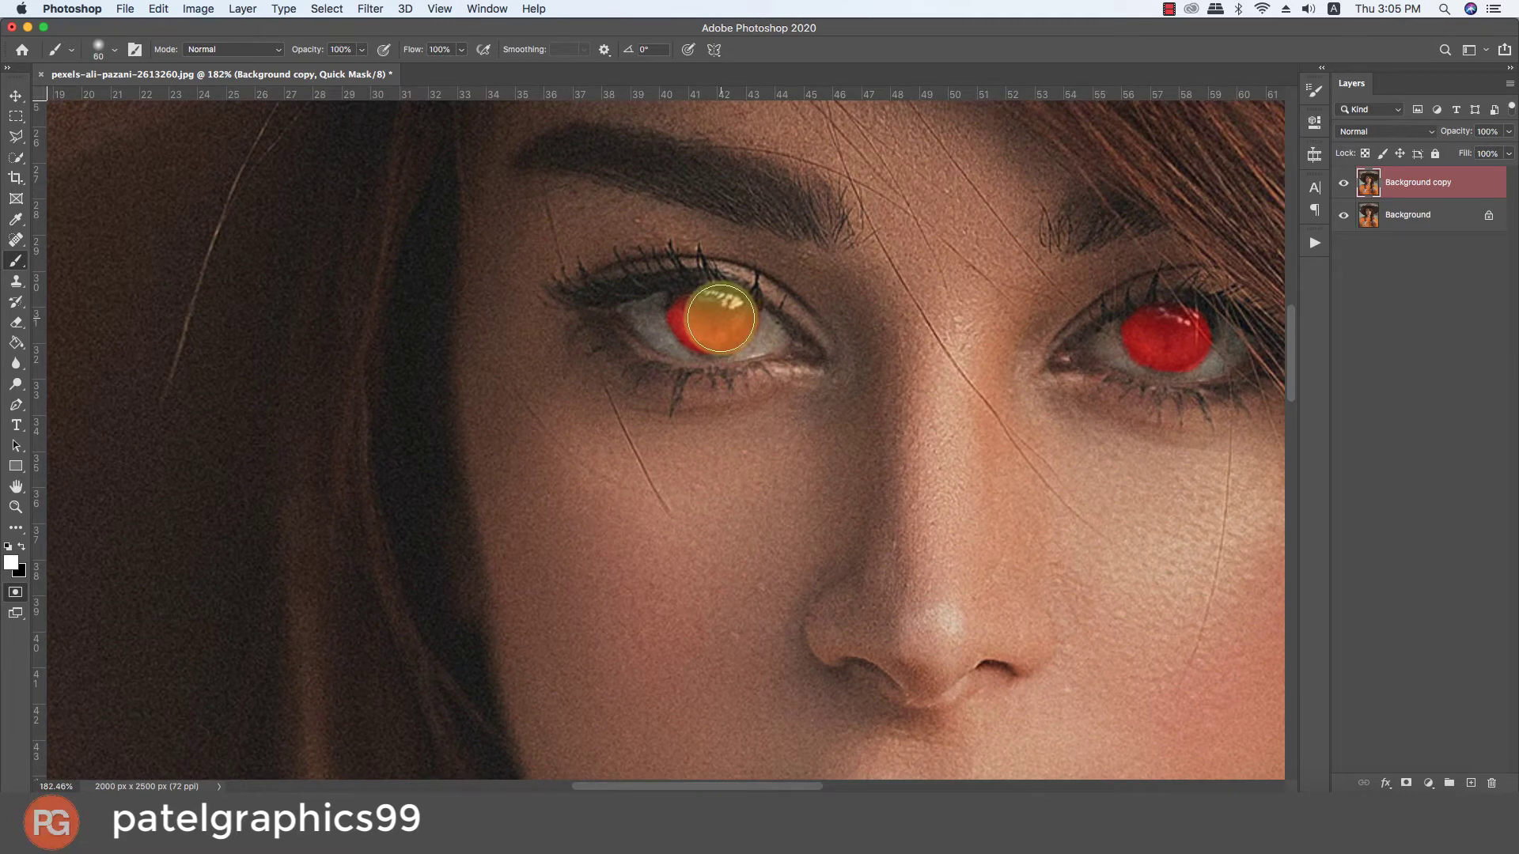
pyautogui.scroll(1, 736, 315)
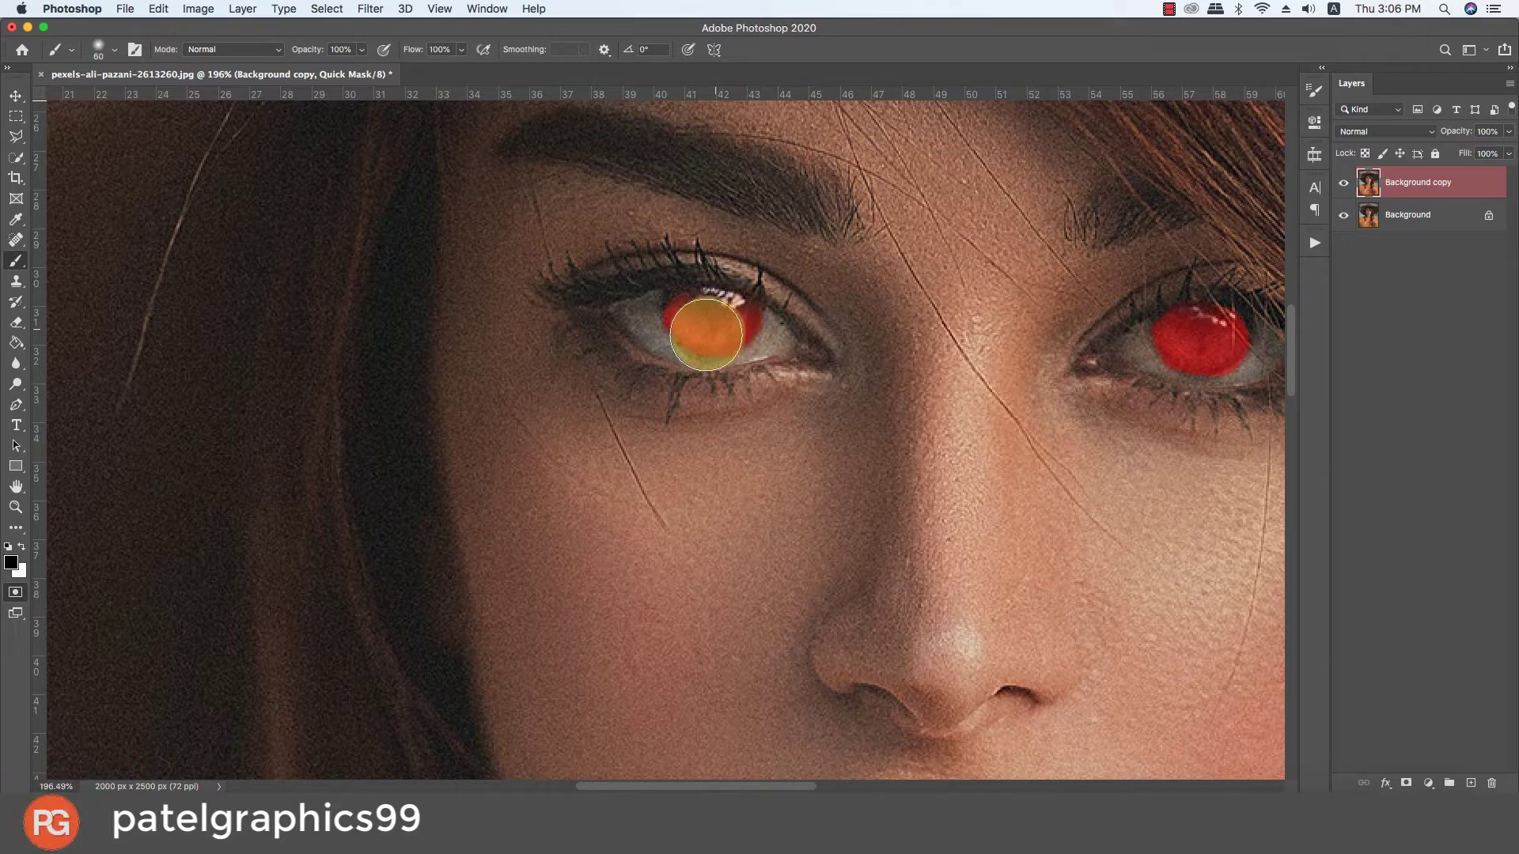
pyautogui.moveTo(688, 345)
pyautogui.mouseDown()
pyautogui.moveTo(682, 305)
pyautogui.moveTo(737, 303)
pyautogui.moveTo(684, 333)
pyautogui.moveTo(750, 314)
pyautogui.mouseUp()
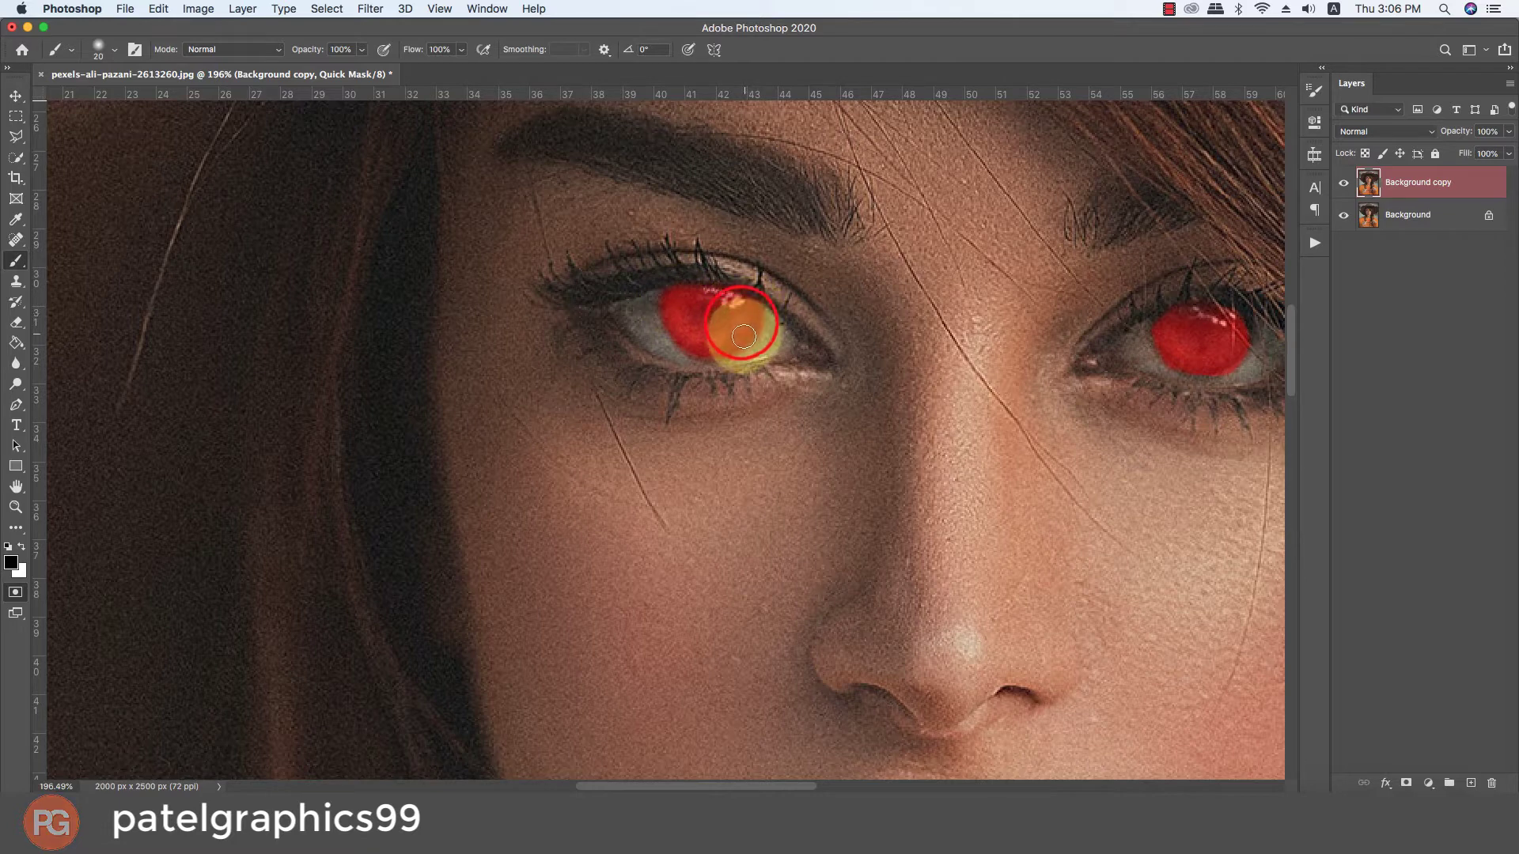
pyautogui.moveTo(749, 314); pyautogui.dragTo(463, 292)
# Trim the mask off the right eye's upper lid with white and return to a selection.
pyautogui.hotkey('ctrl', 'r')
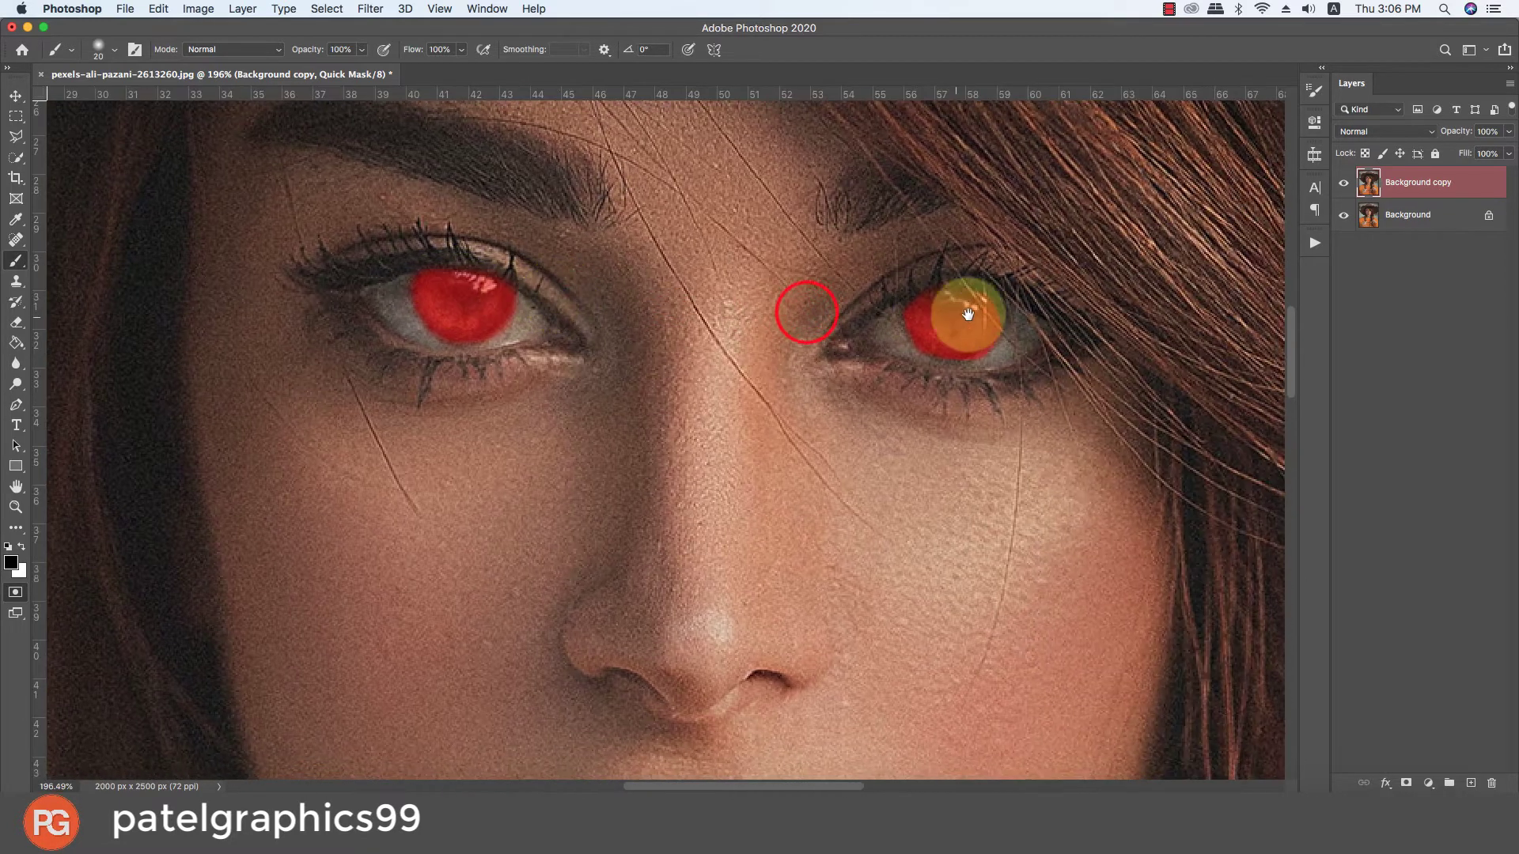
pyautogui.moveTo(959, 316)
pyautogui.mouseDown()
pyautogui.moveTo(917, 310)
pyautogui.moveTo(989, 333)
pyautogui.moveTo(983, 298)
pyautogui.moveTo(908, 321)
pyautogui.moveTo(924, 316)
pyautogui.mouseUp()
pyautogui.press('x')
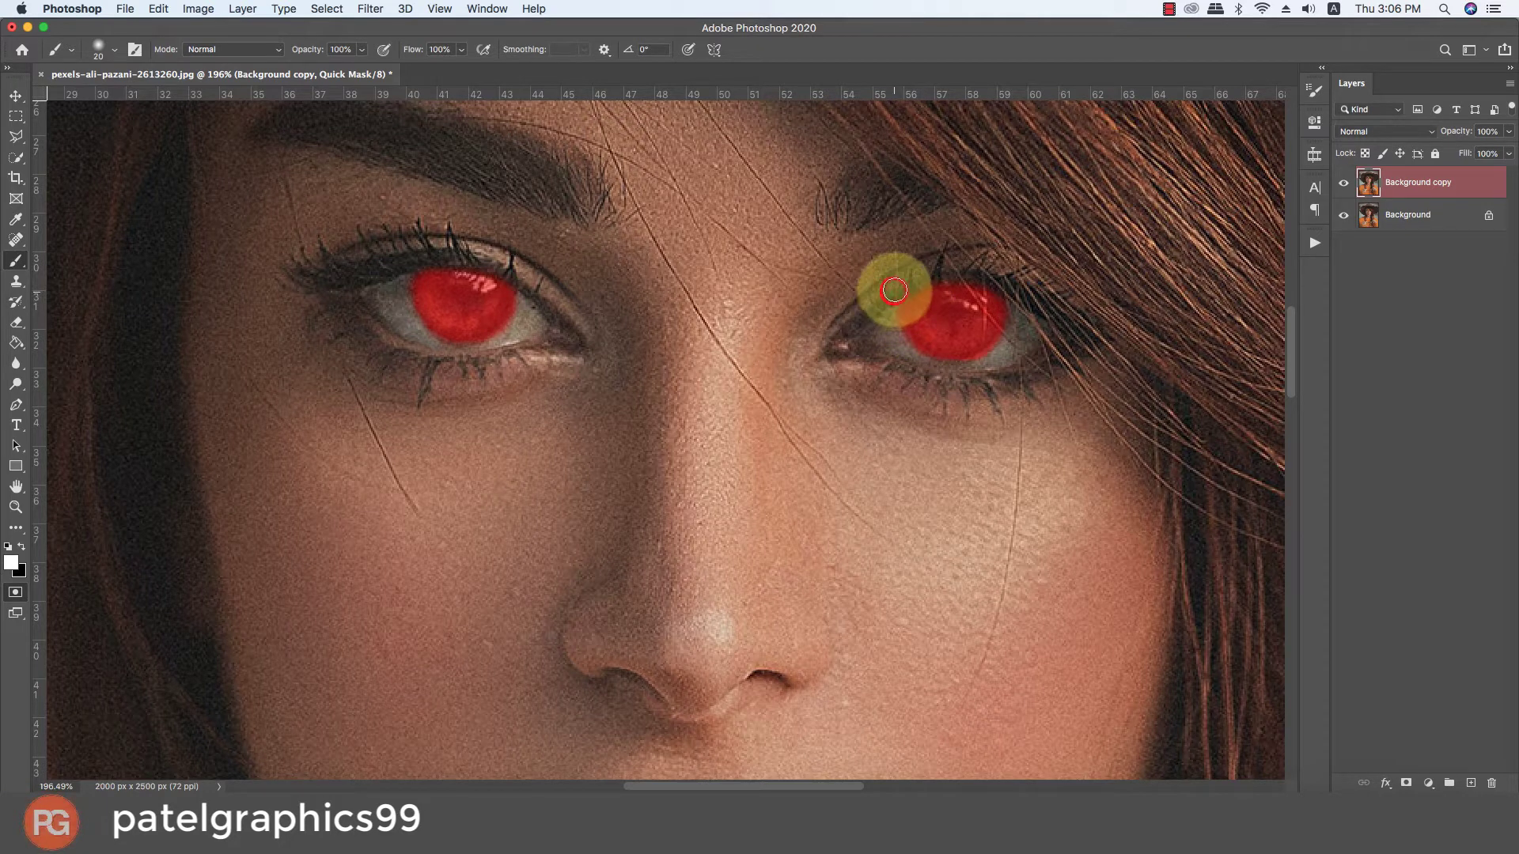
pyautogui.moveTo(894, 290); pyautogui.dragTo(1018, 271)
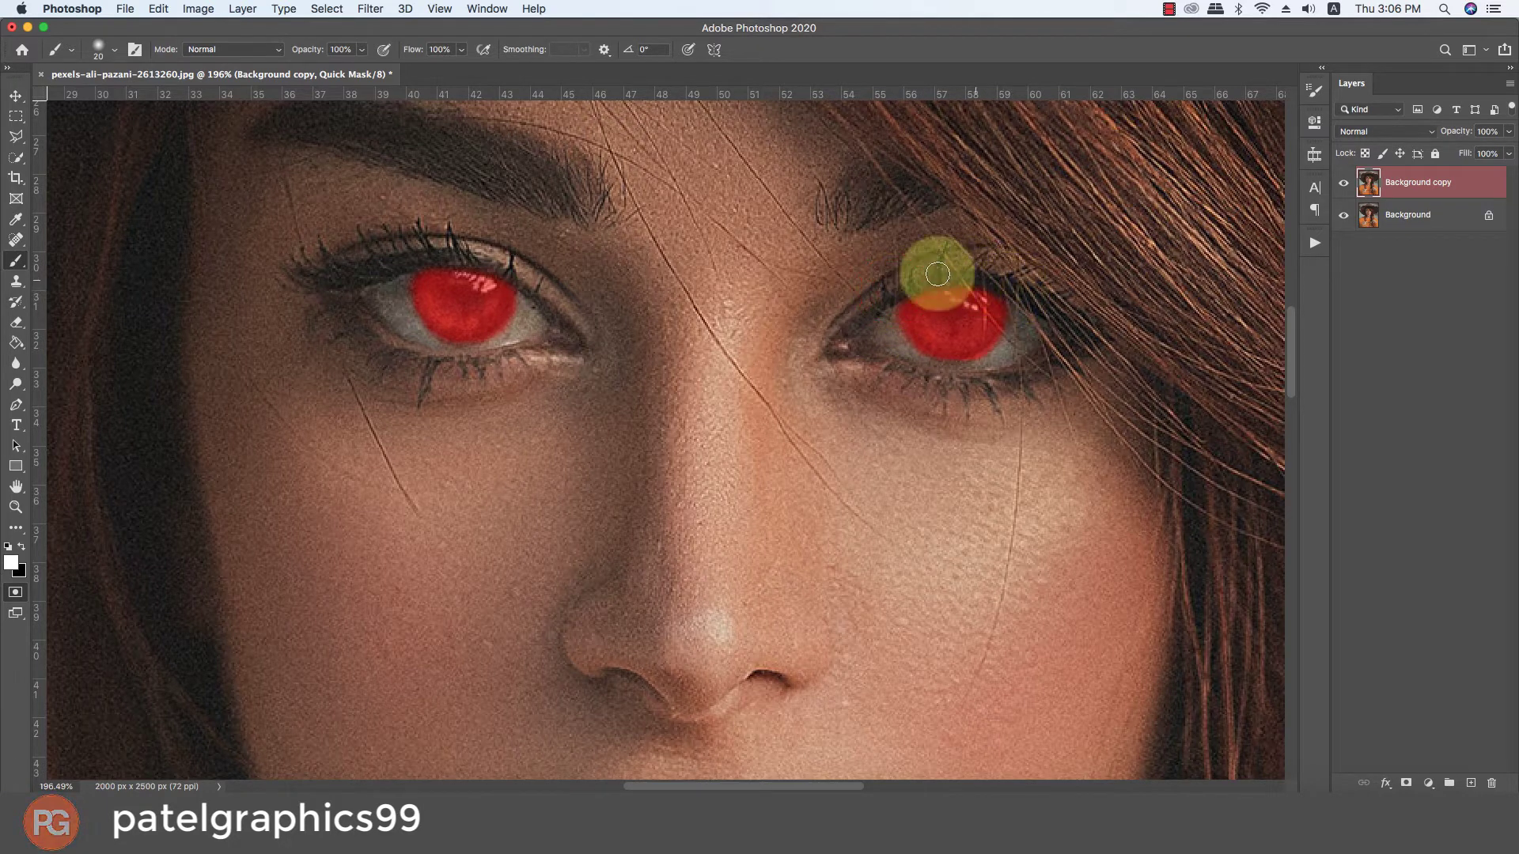
pyautogui.scroll(-5, 753, 265)
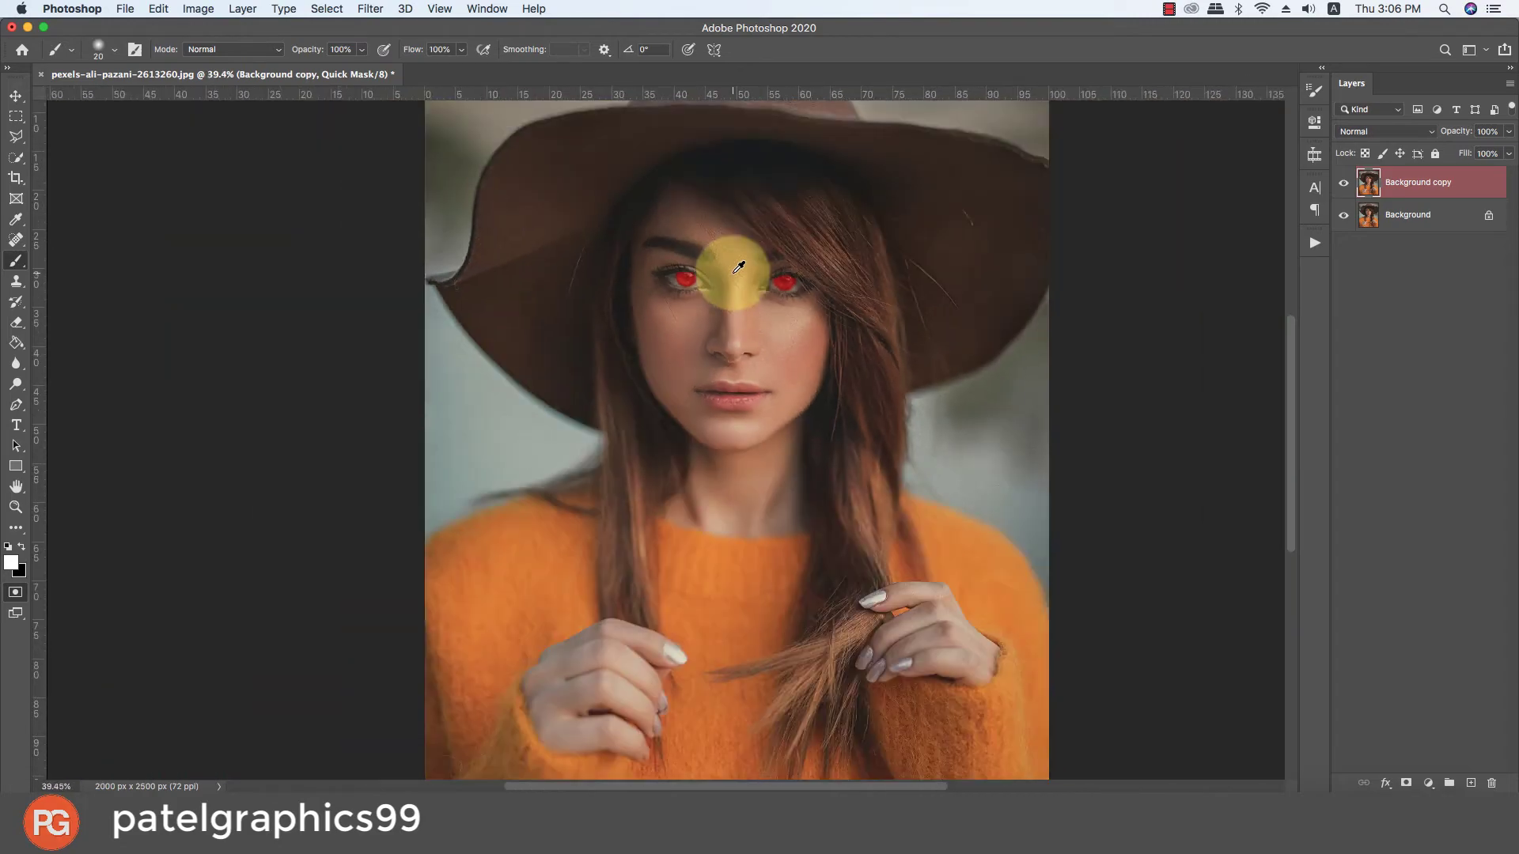
pyautogui.scroll(-2, 738, 267)
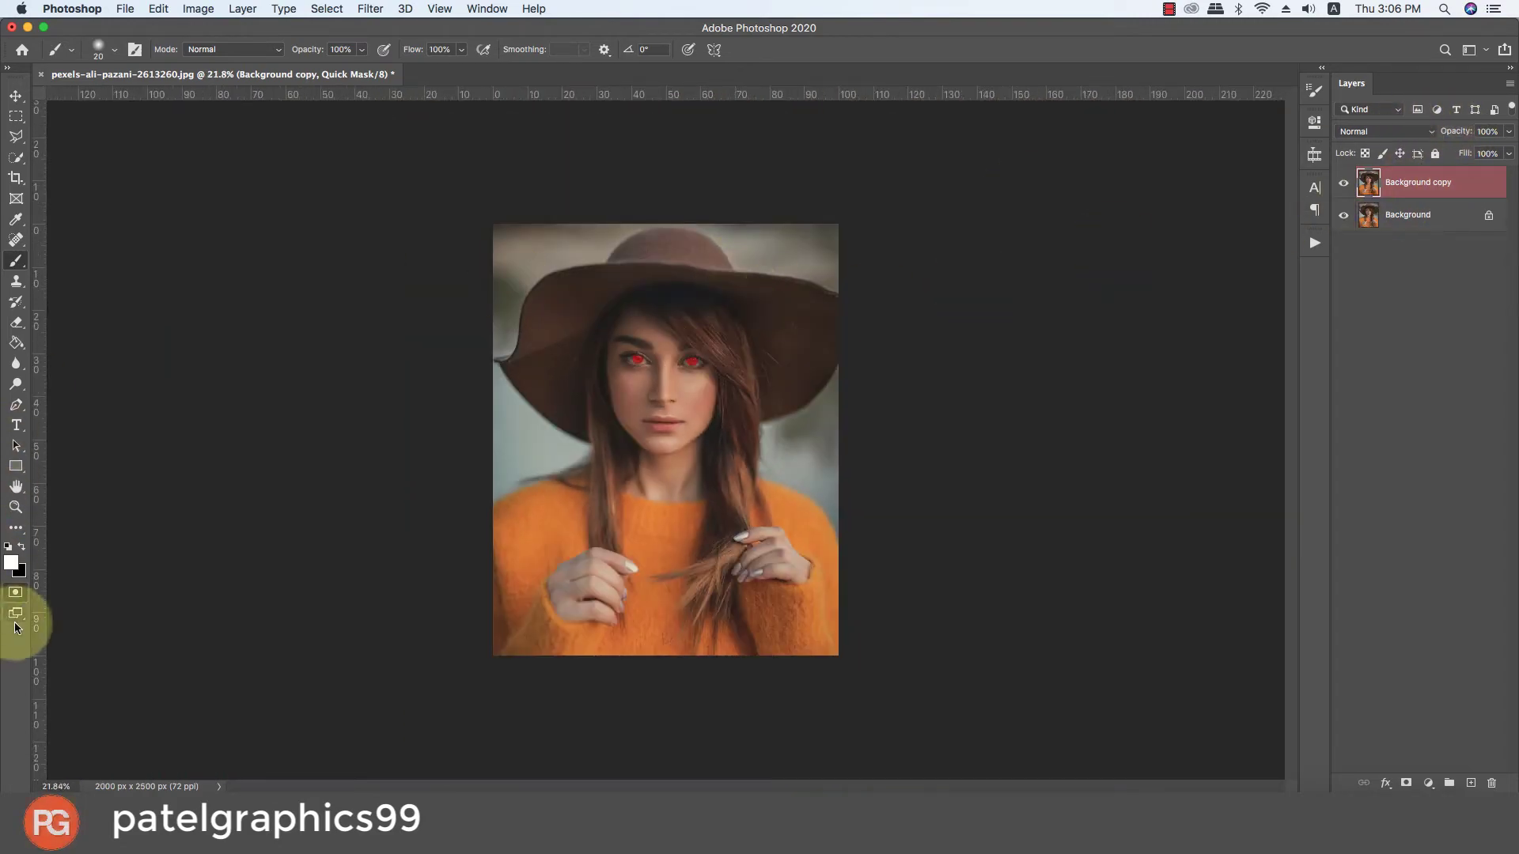
pyautogui.click(15, 592)
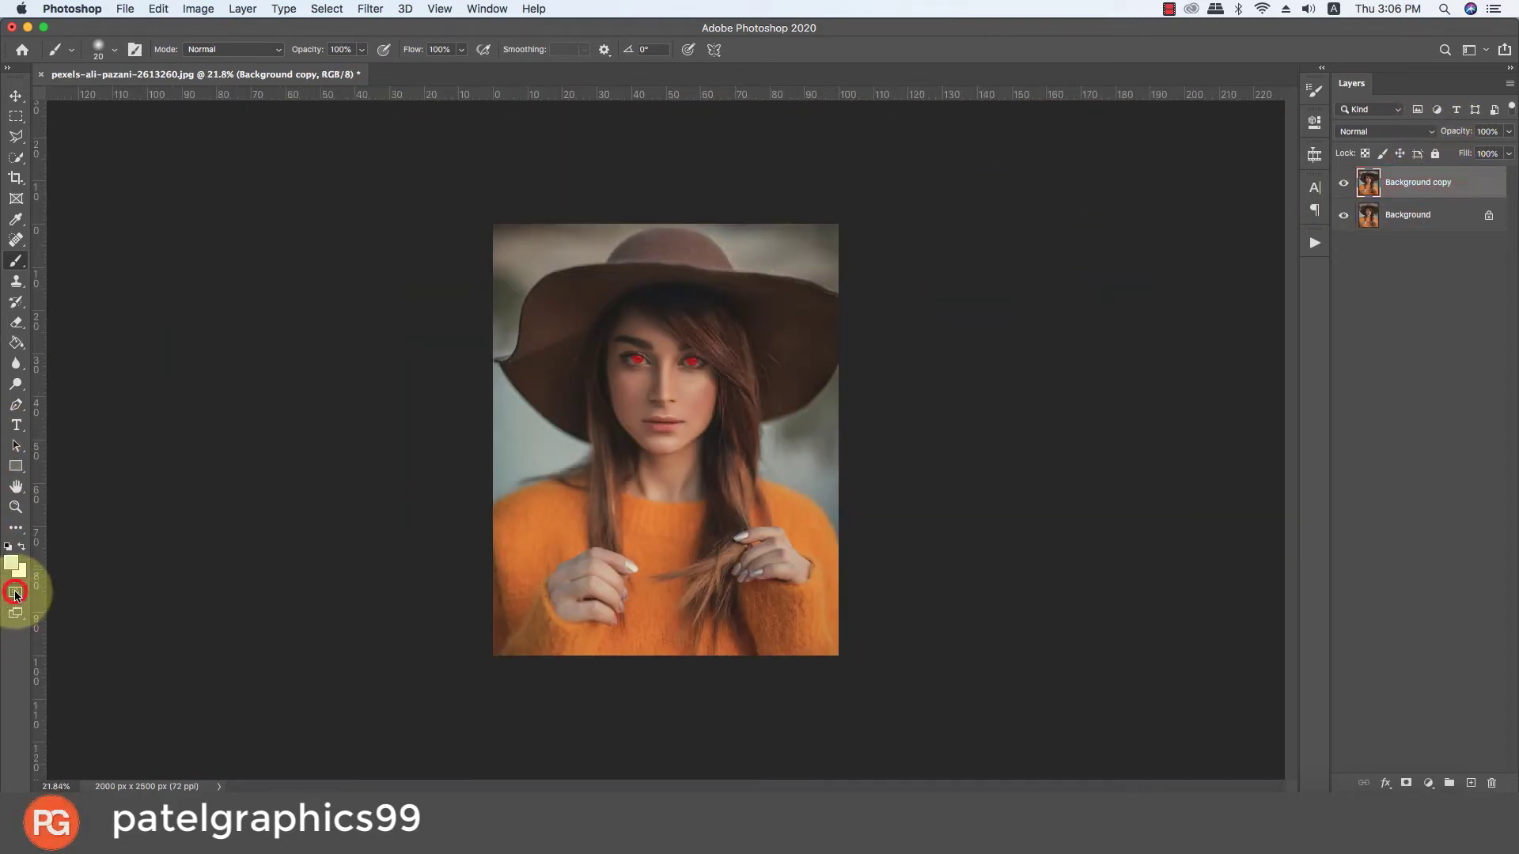
# Mask the Background copy to reveal only the irises, toggling Background to check it.
pyautogui.click(1408, 785)
pyautogui.click(1343, 217)
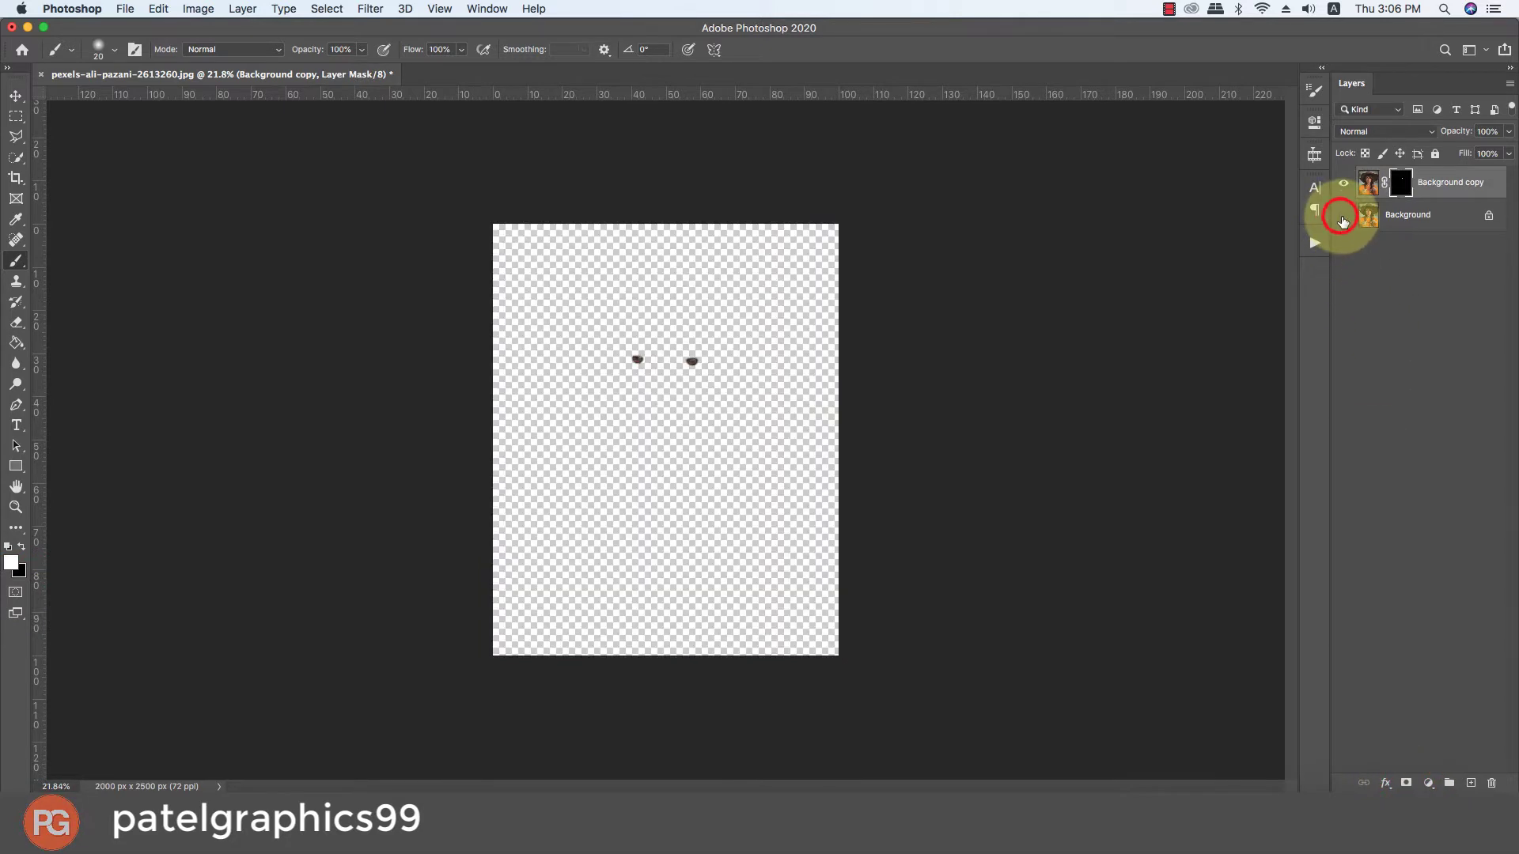
pyautogui.click(1342, 219)
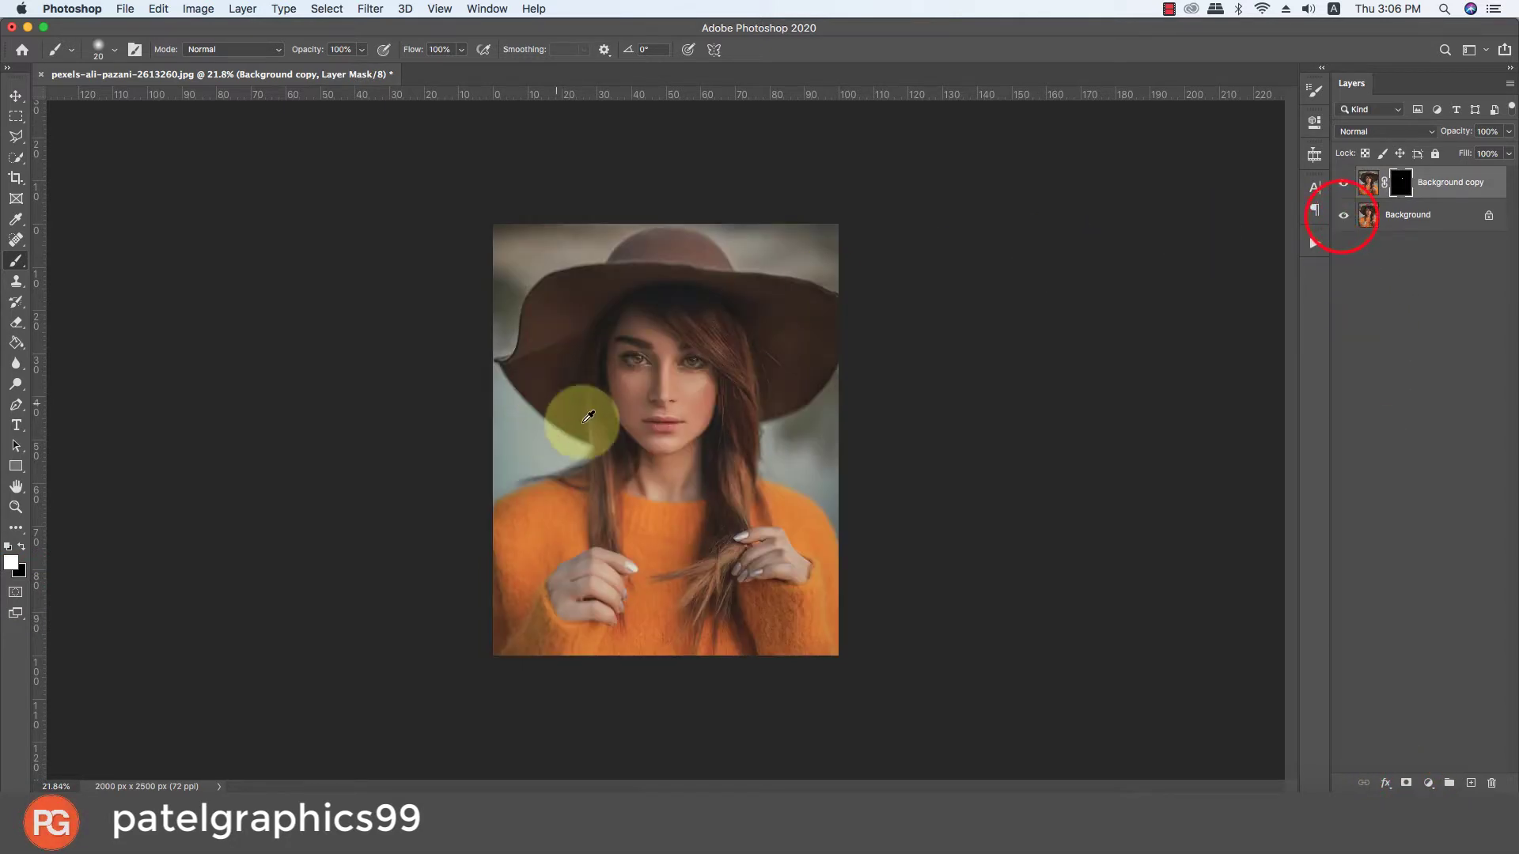
pyautogui.scroll(3, 601, 416)
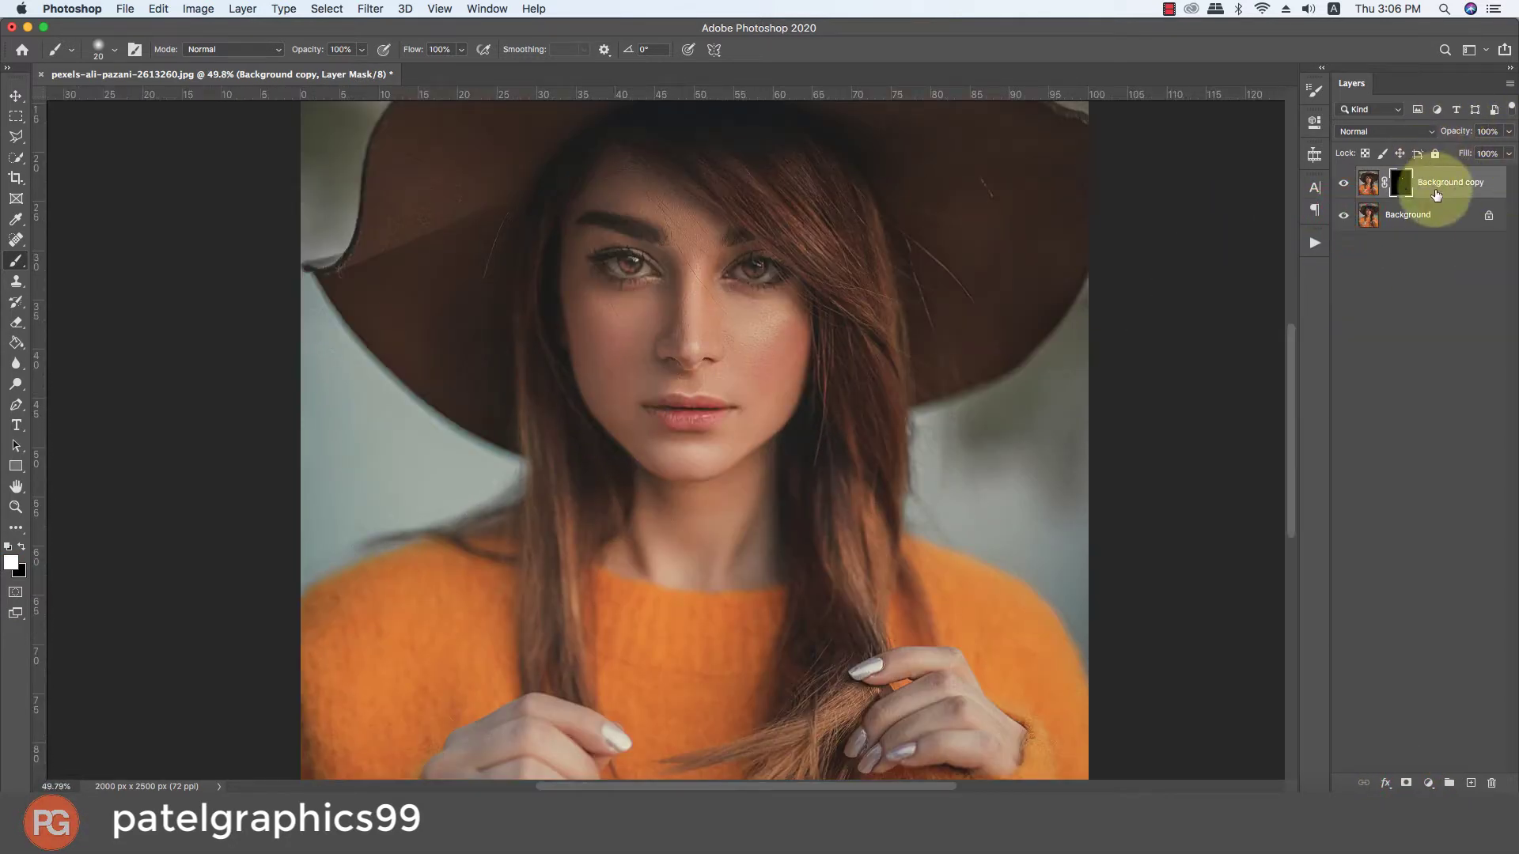
pyautogui.click(1426, 783)
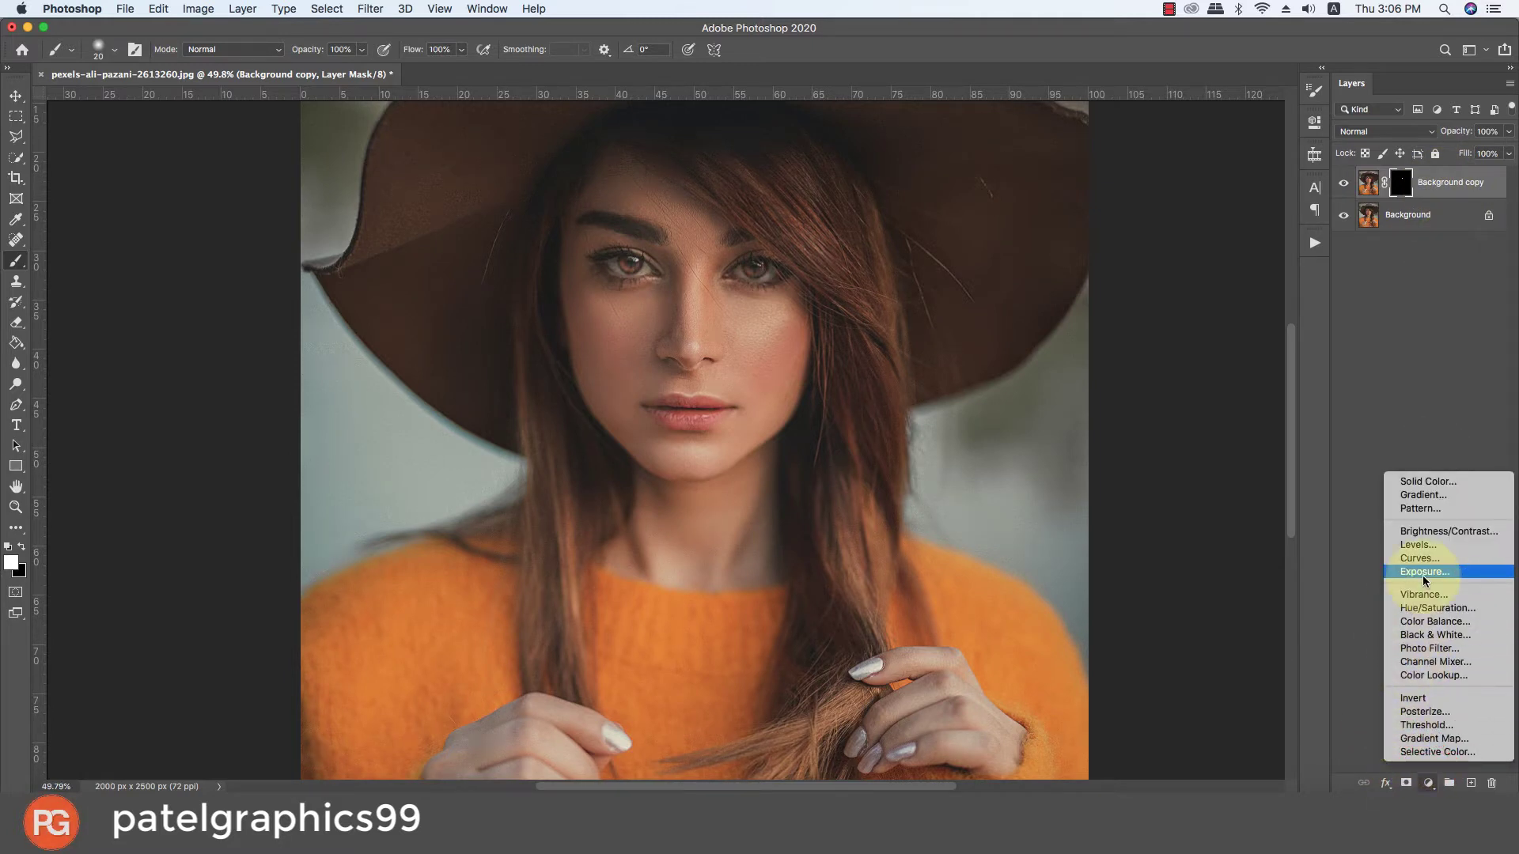
# Add a Brightness/Contrast layer clipped to Background copy, raising the irises' brightness and contrast.
pyautogui.click(1414, 532)
pyautogui.rightClick(1447, 182)
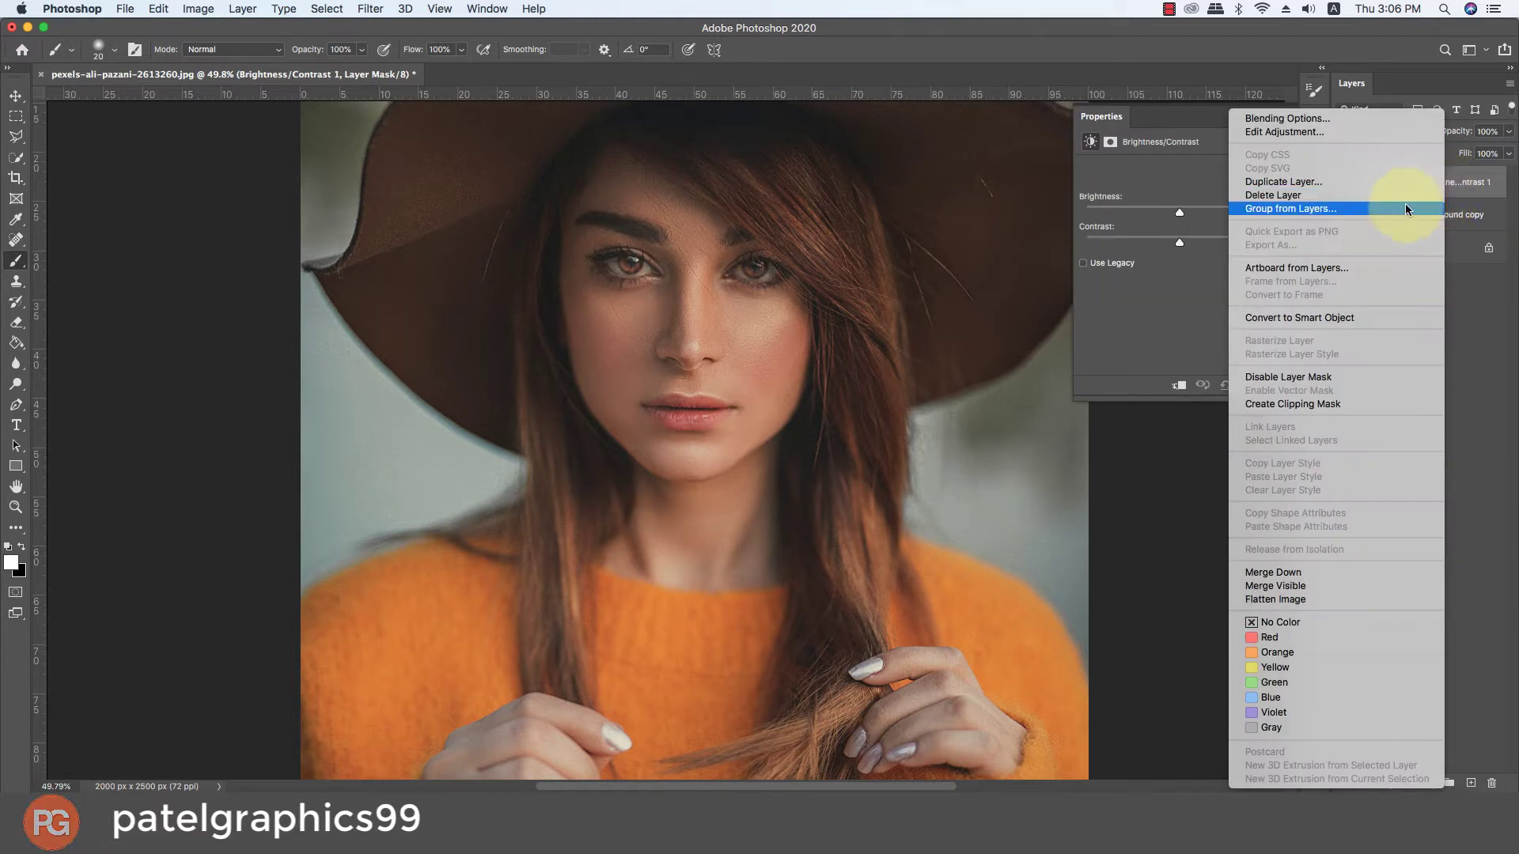
pyautogui.click(1303, 403)
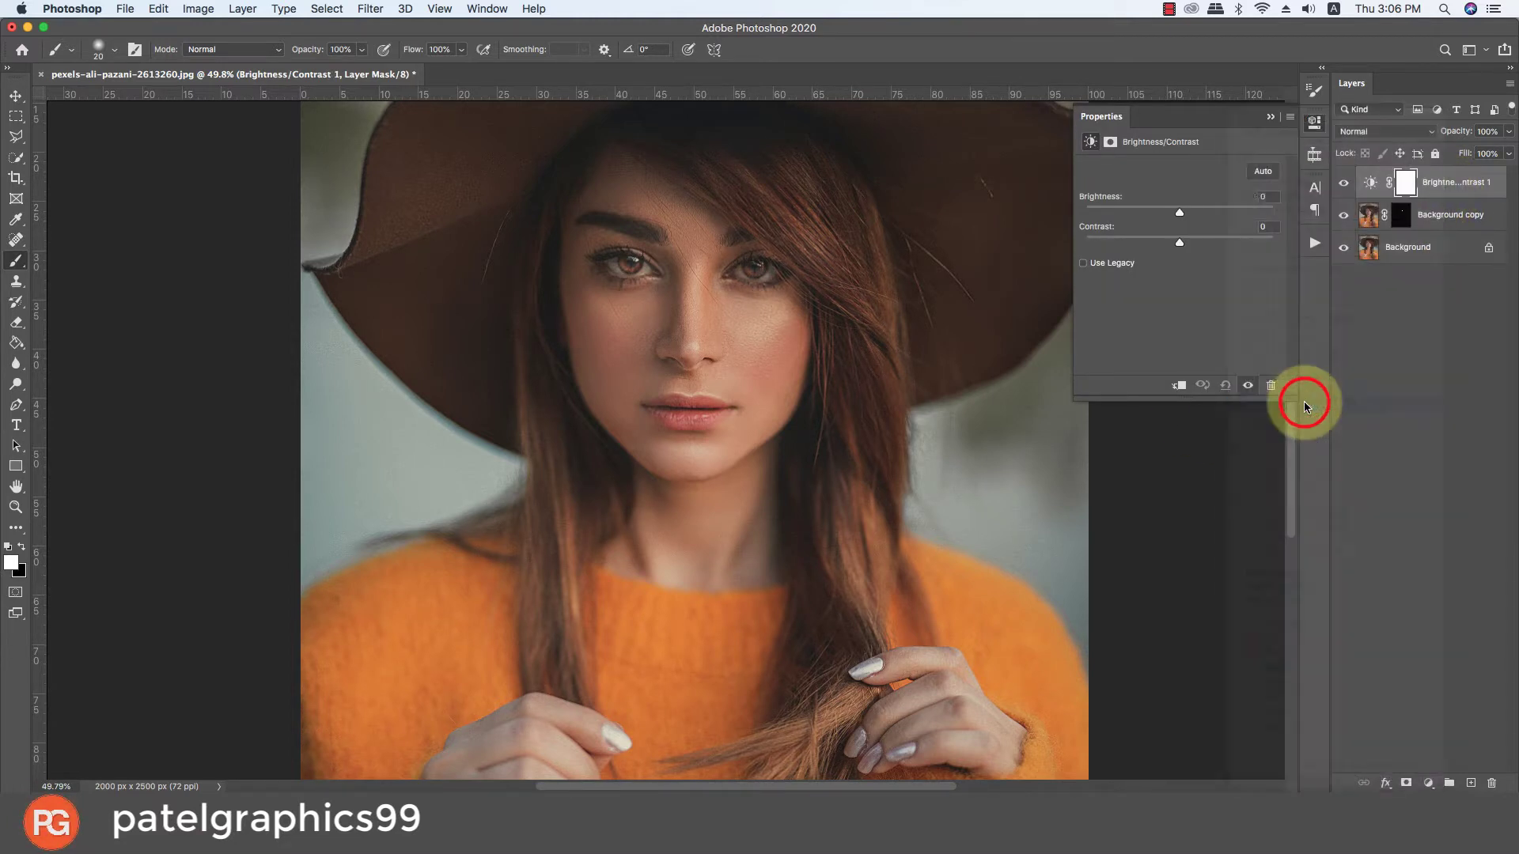
pyautogui.moveTo(1179, 211); pyautogui.dragTo(1181, 214)
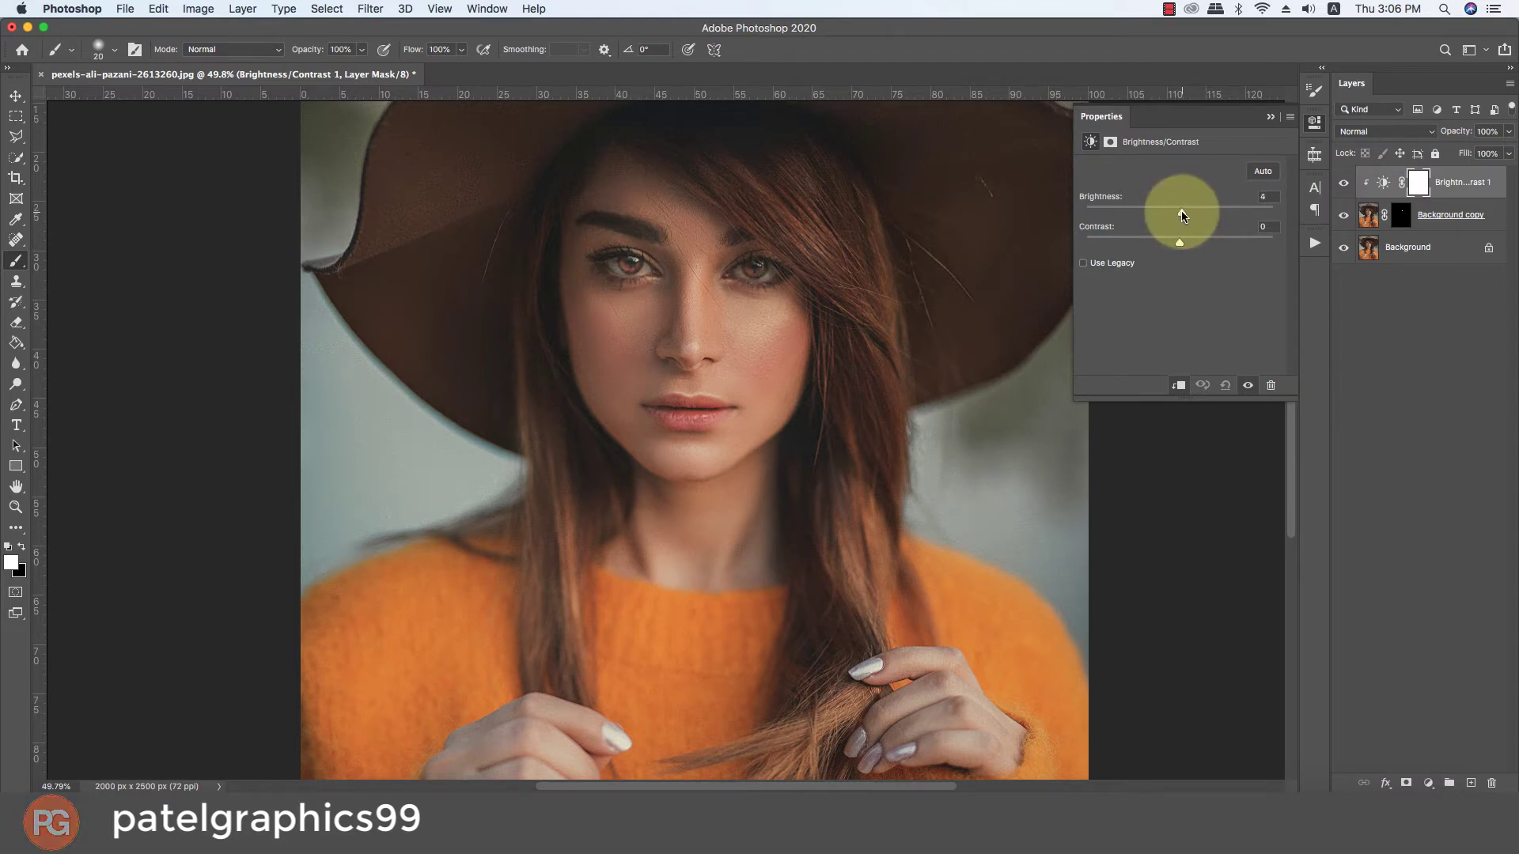
pyautogui.moveTo(1179, 238); pyautogui.dragTo(1199, 246)
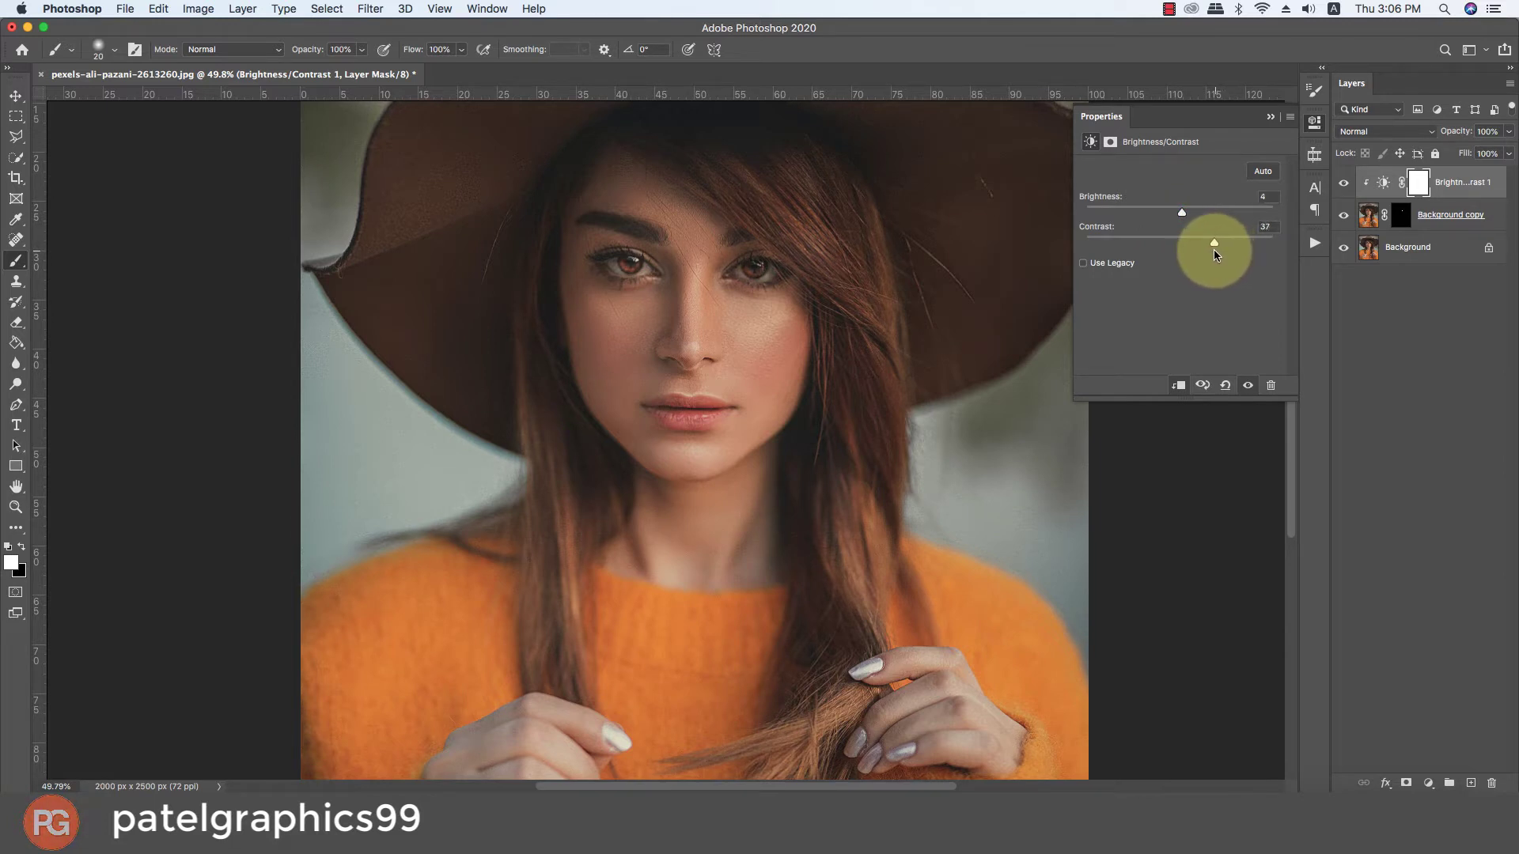
pyautogui.click(1270, 116)
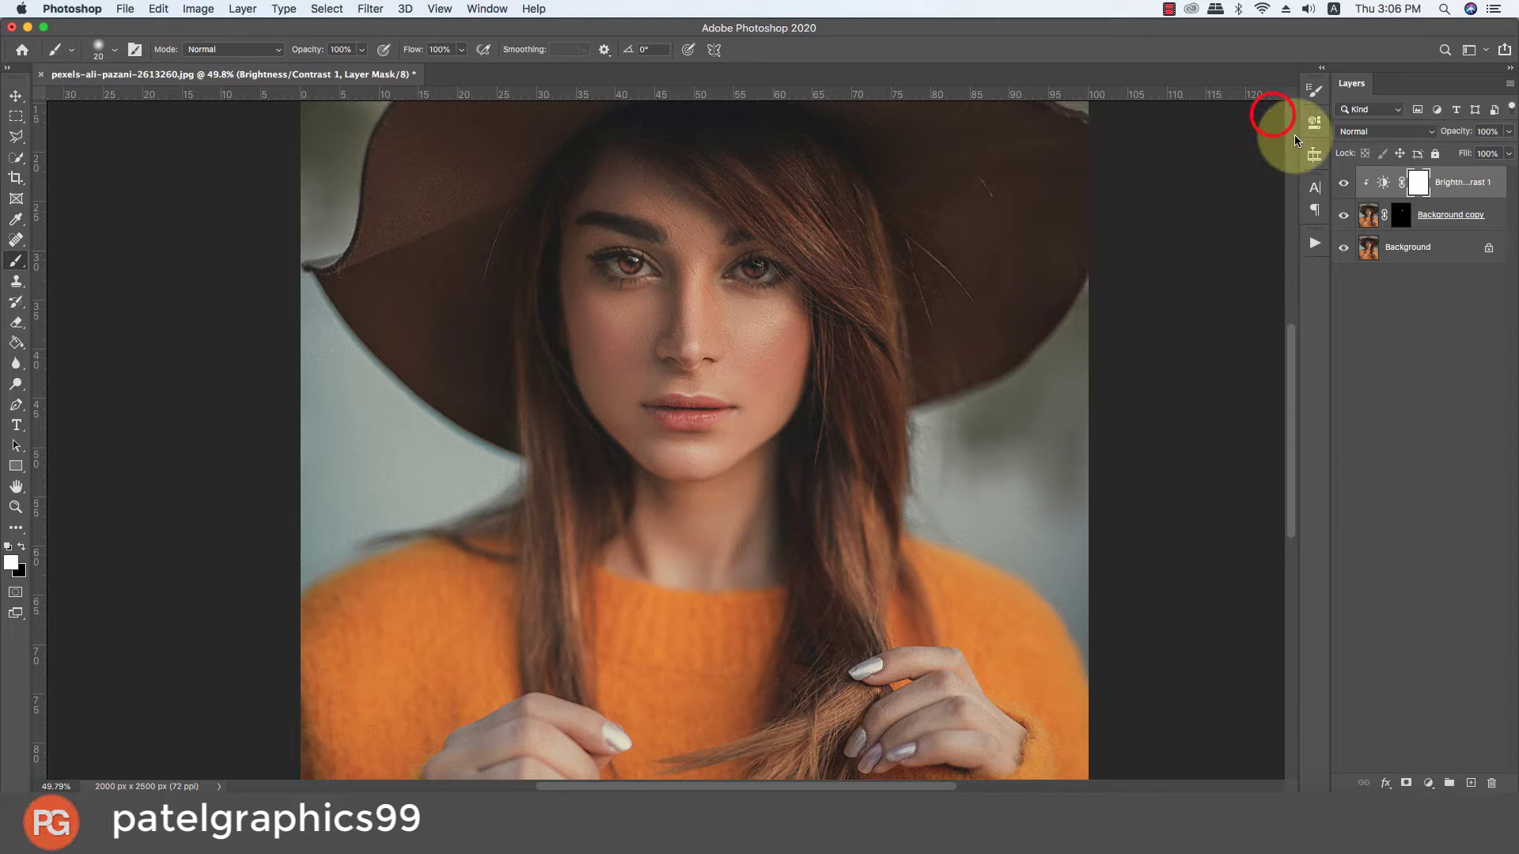
pyautogui.click(1336, 191)
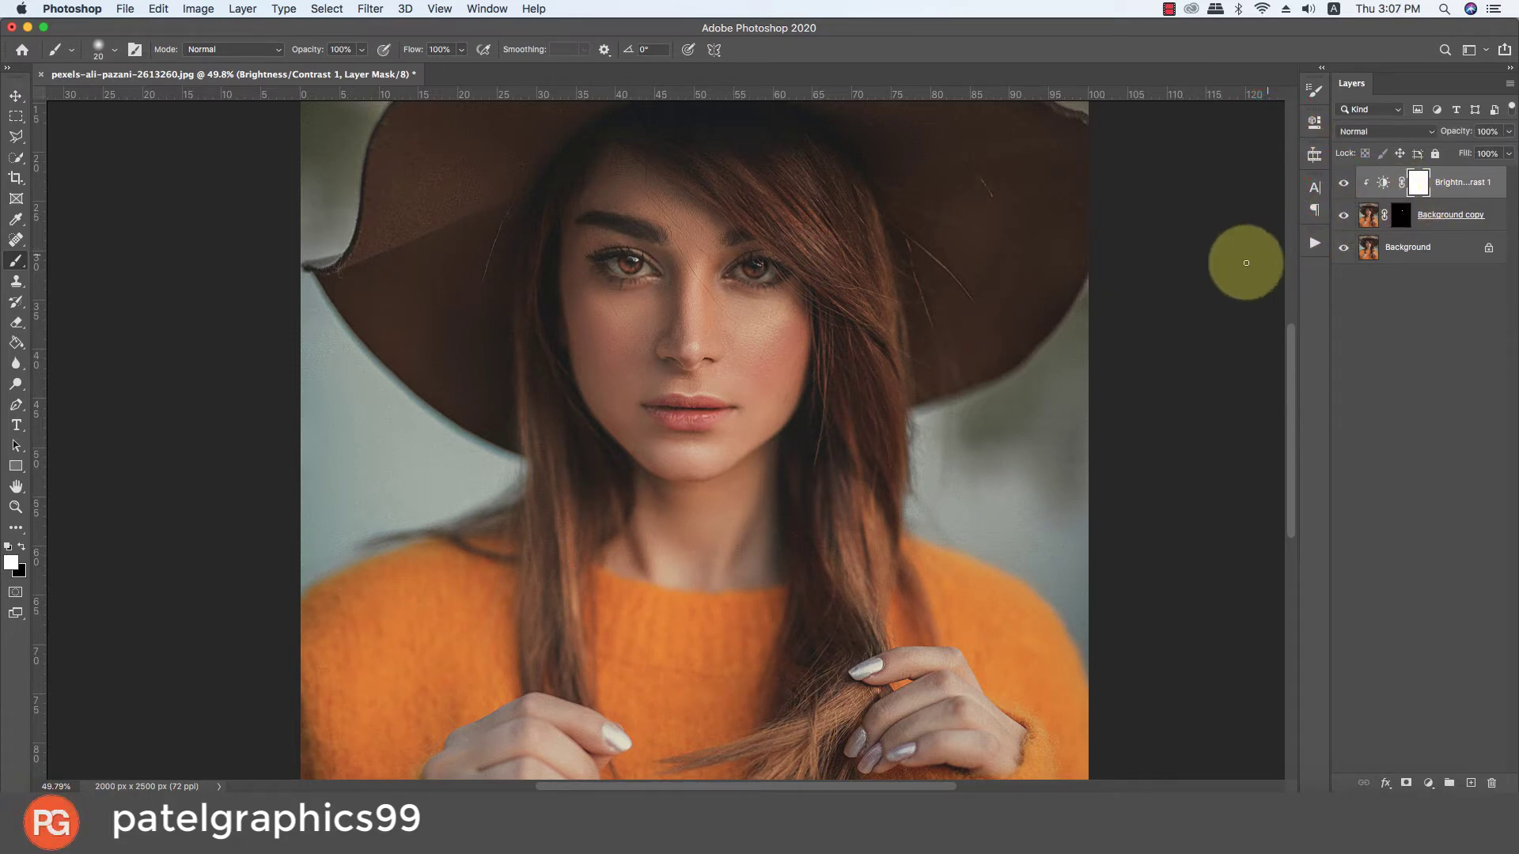
pyautogui.scroll(1, 976, 298)
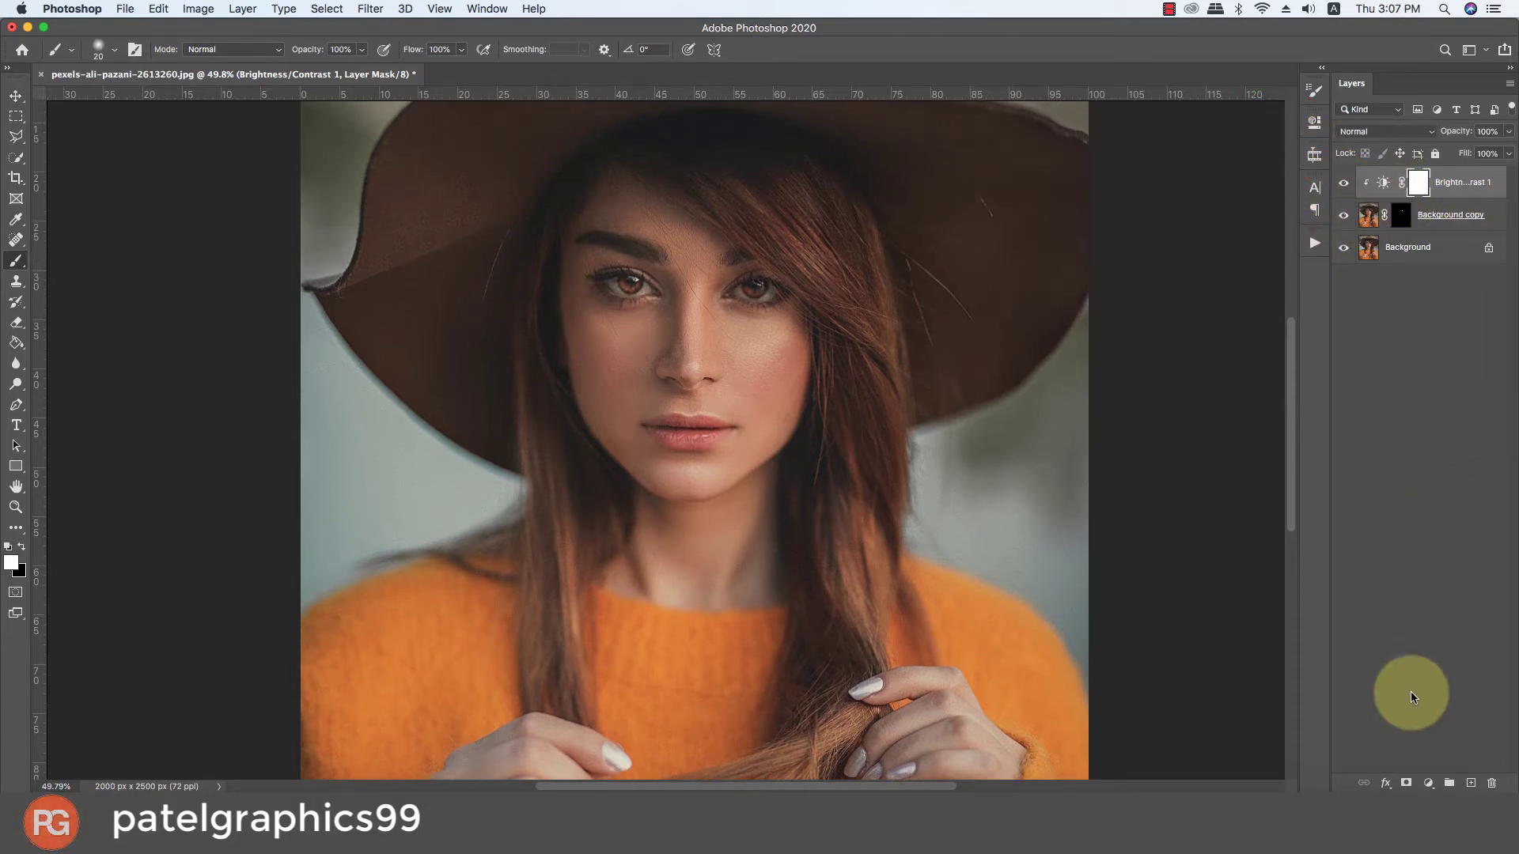
# Add a clipped Levels layer, adjusting output levels and setting the white input to 243.
pyautogui.click(1427, 783)
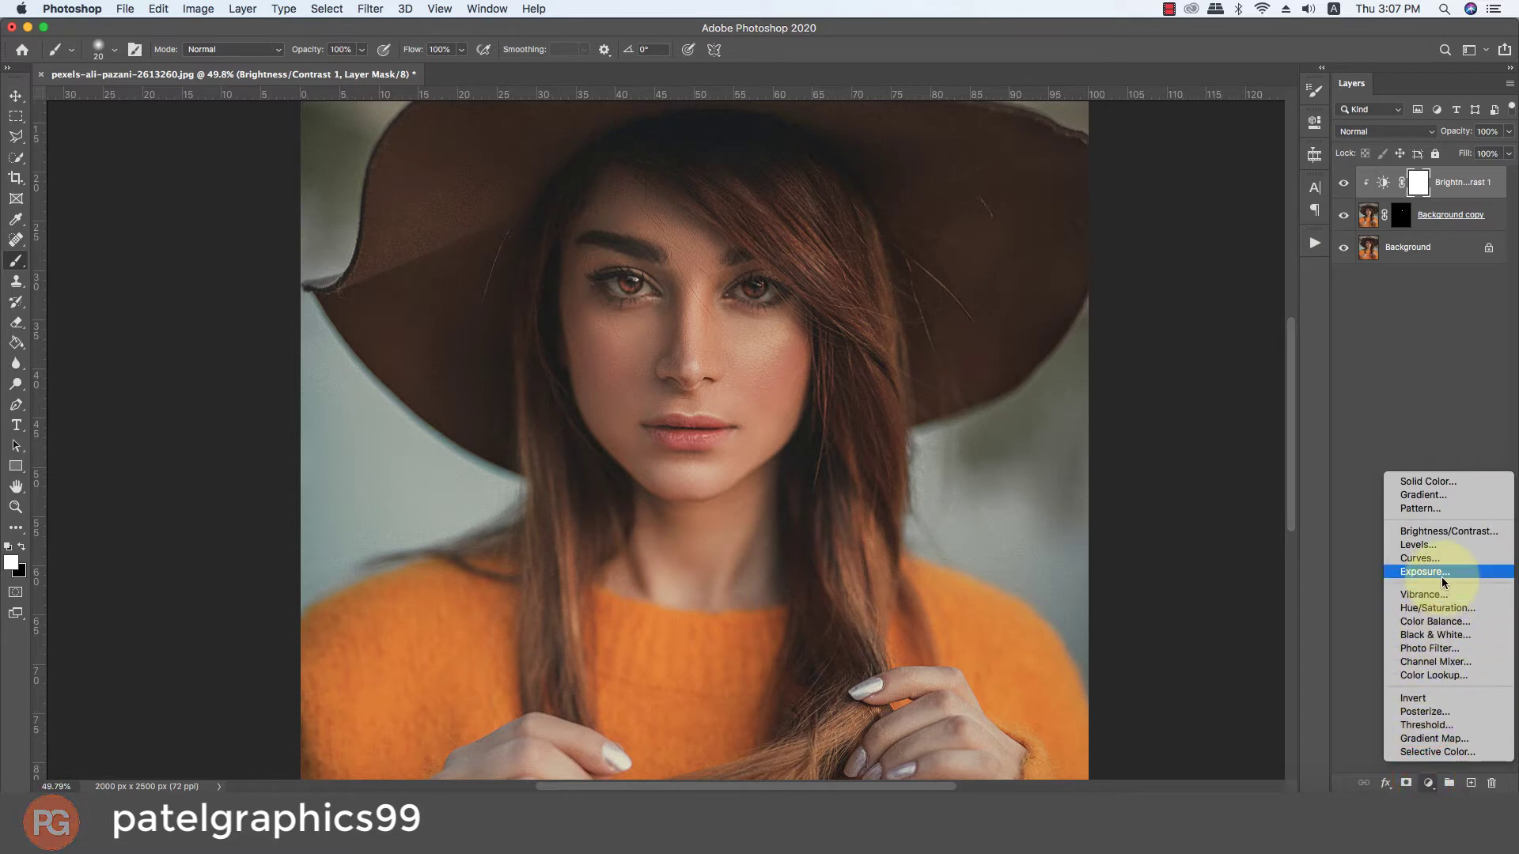
pyautogui.click(1424, 544)
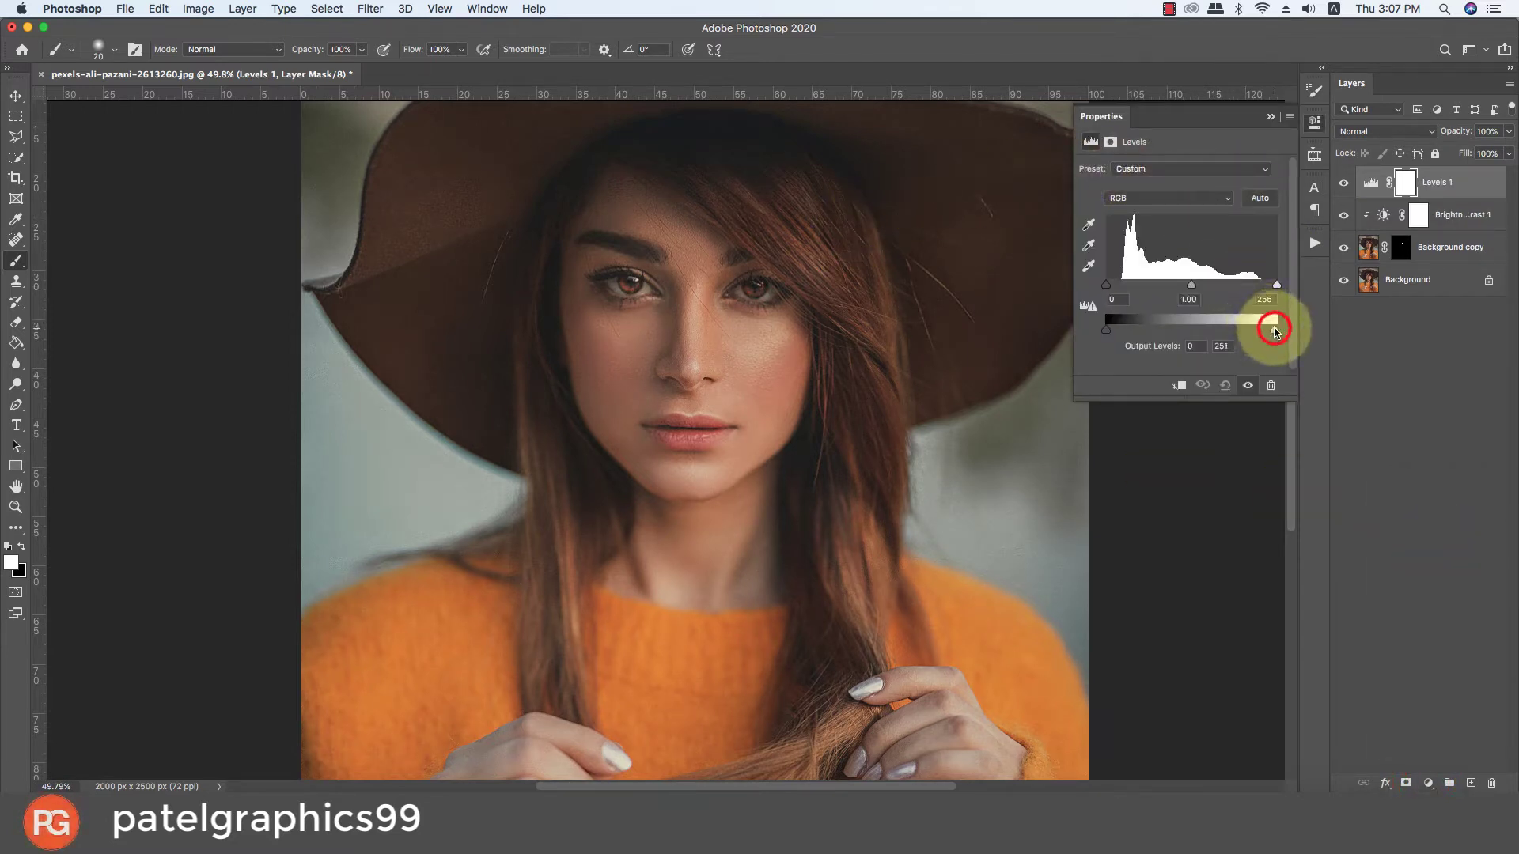
pyautogui.moveTo(1274, 331); pyautogui.dragTo(1265, 331)
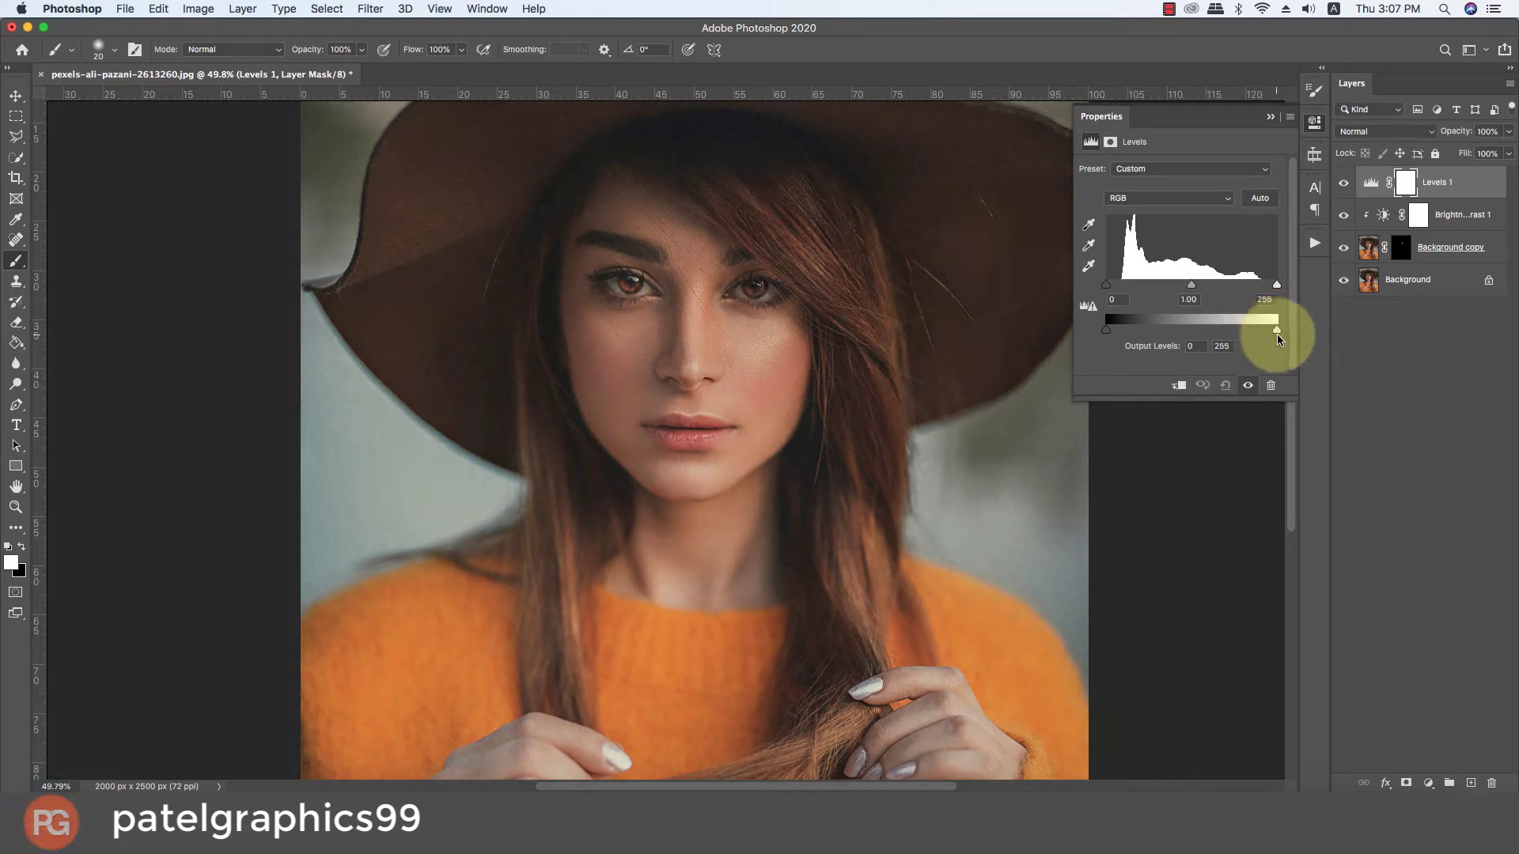
pyautogui.moveTo(1479, 183); pyautogui.dragTo(1479, 228)
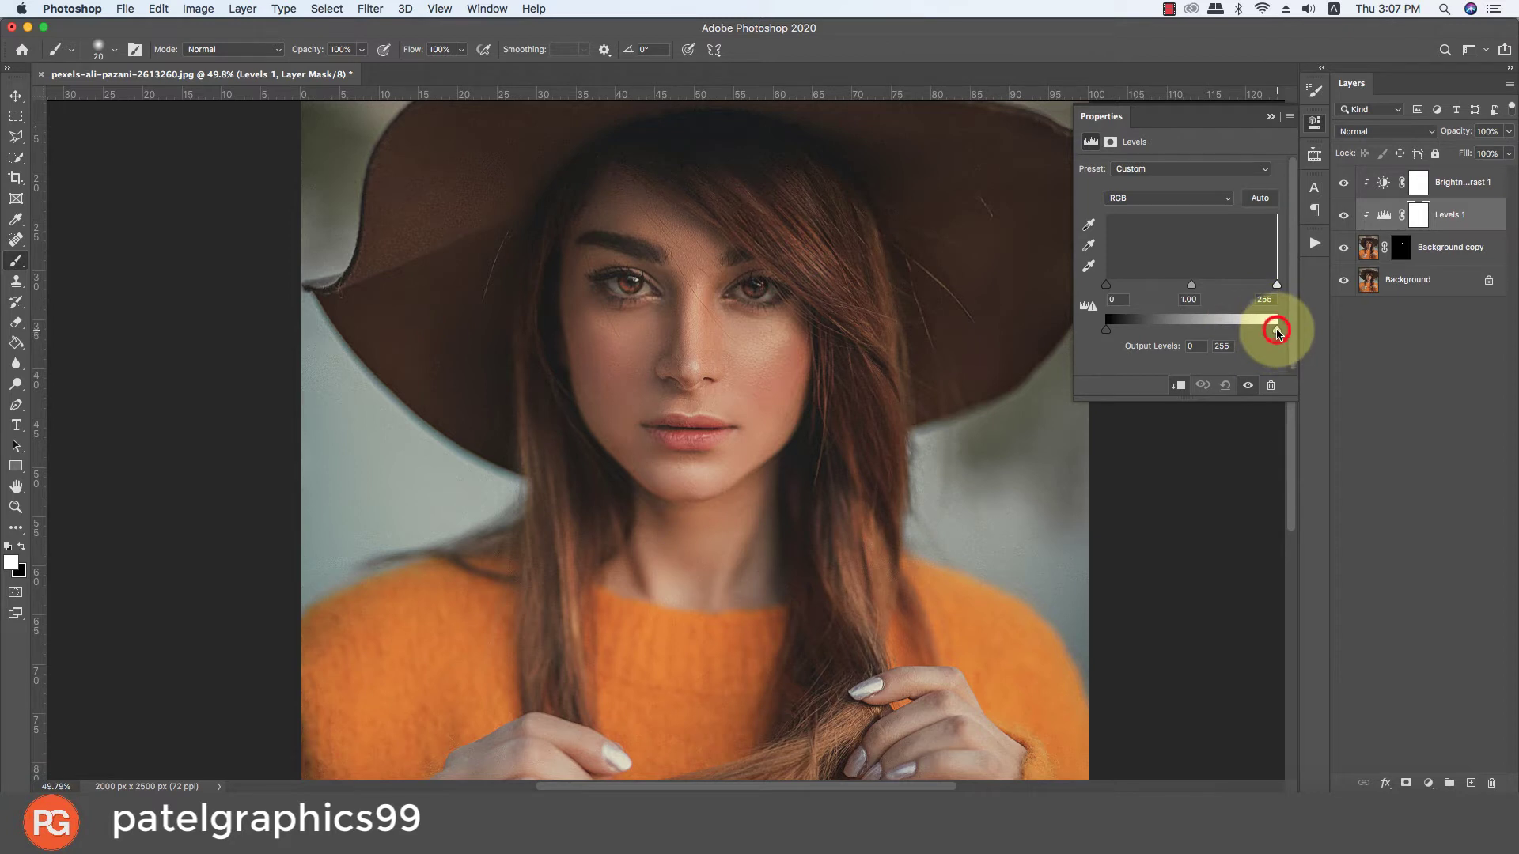
pyautogui.moveTo(1276, 332); pyautogui.dragTo(1275, 333)
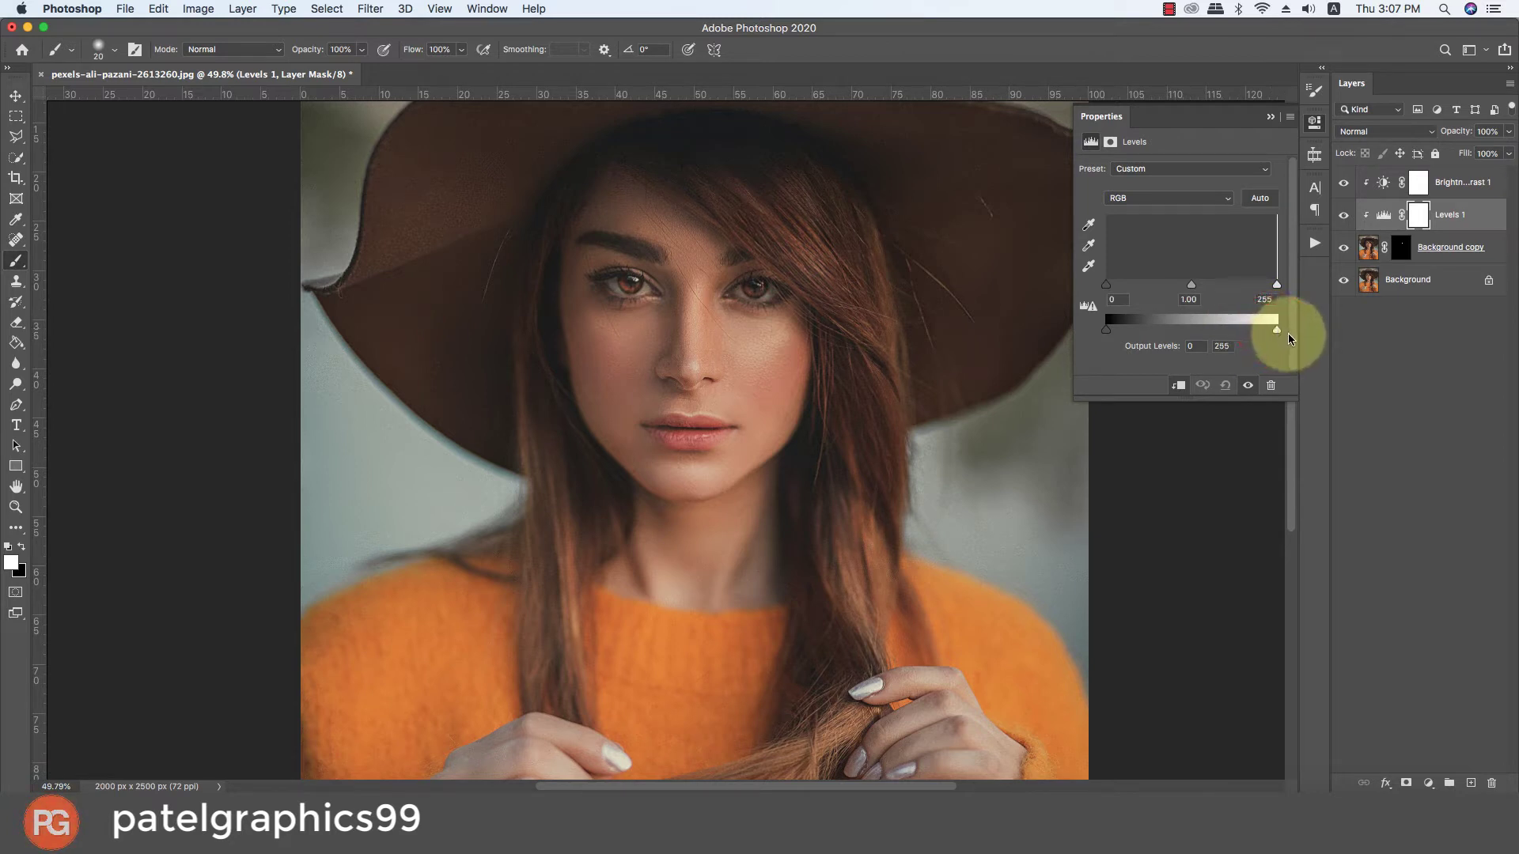
pyautogui.moveTo(1106, 330); pyautogui.dragTo(1113, 336)
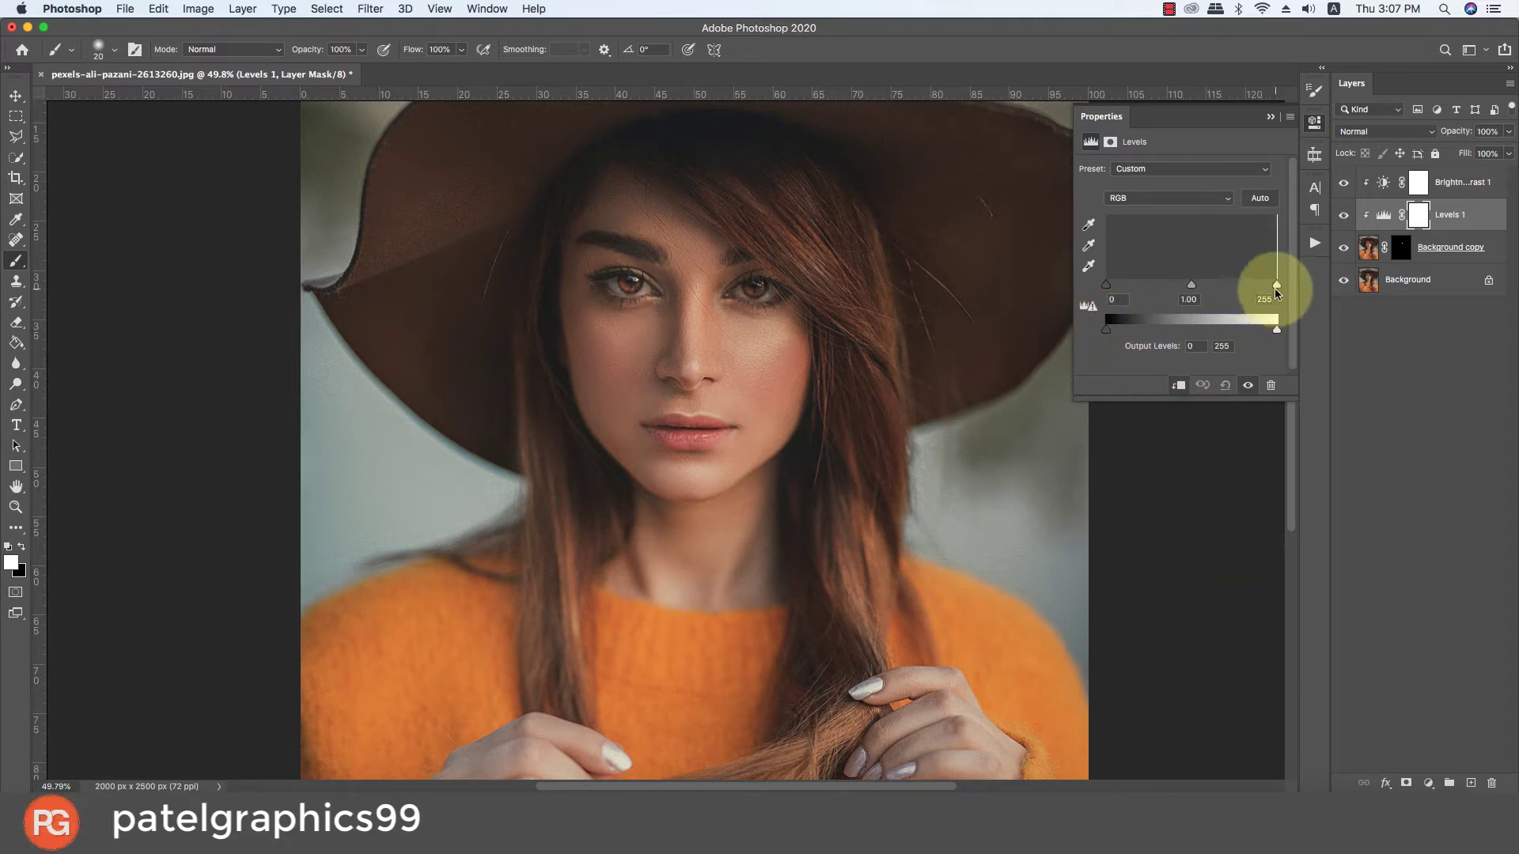
pyautogui.moveTo(1276, 285); pyautogui.dragTo(1268, 293)
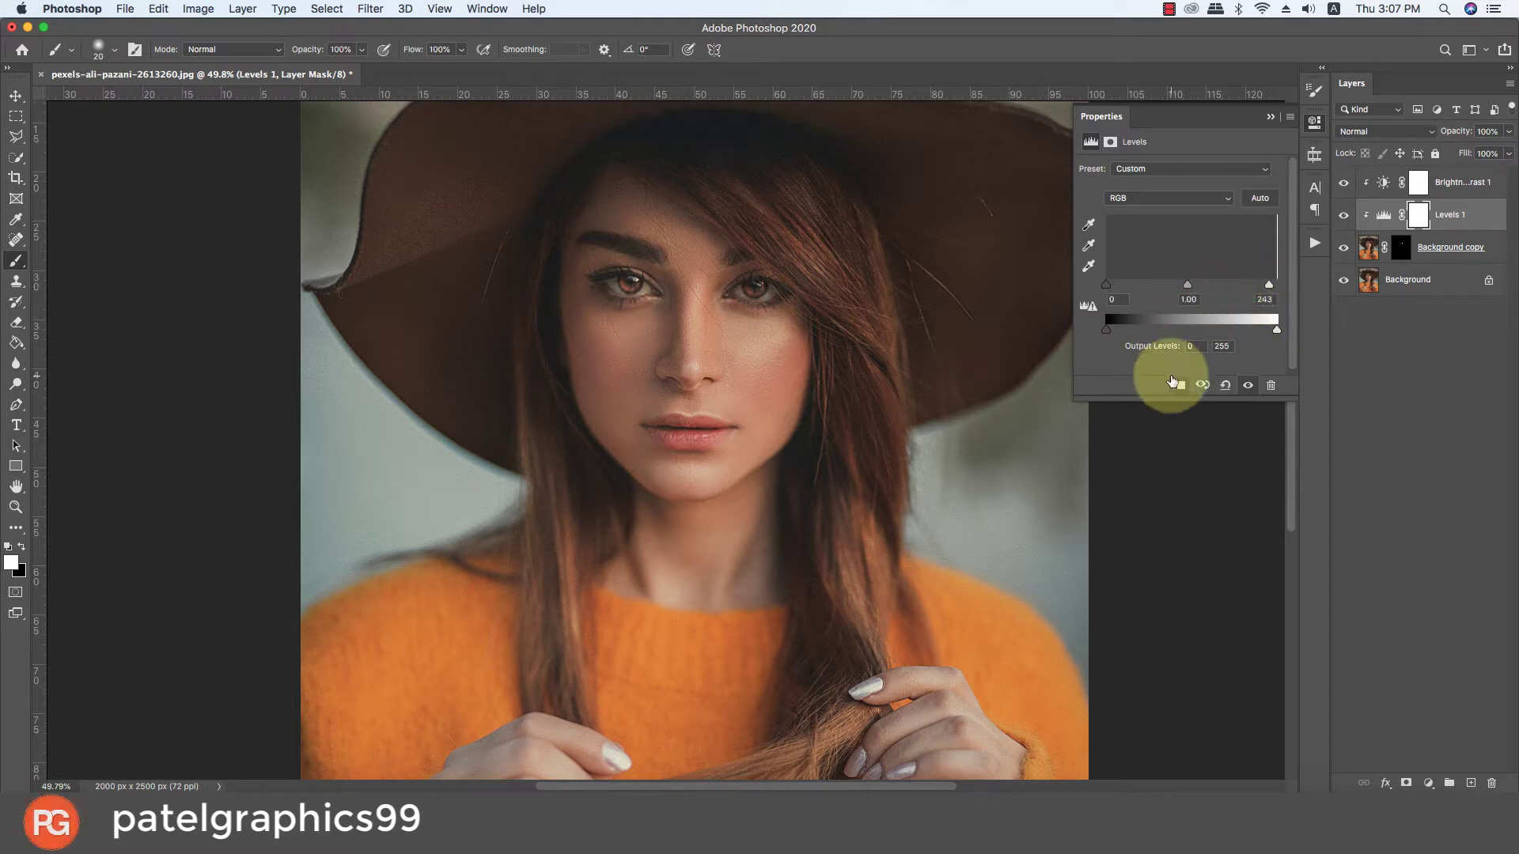
pyautogui.click(1421, 781)
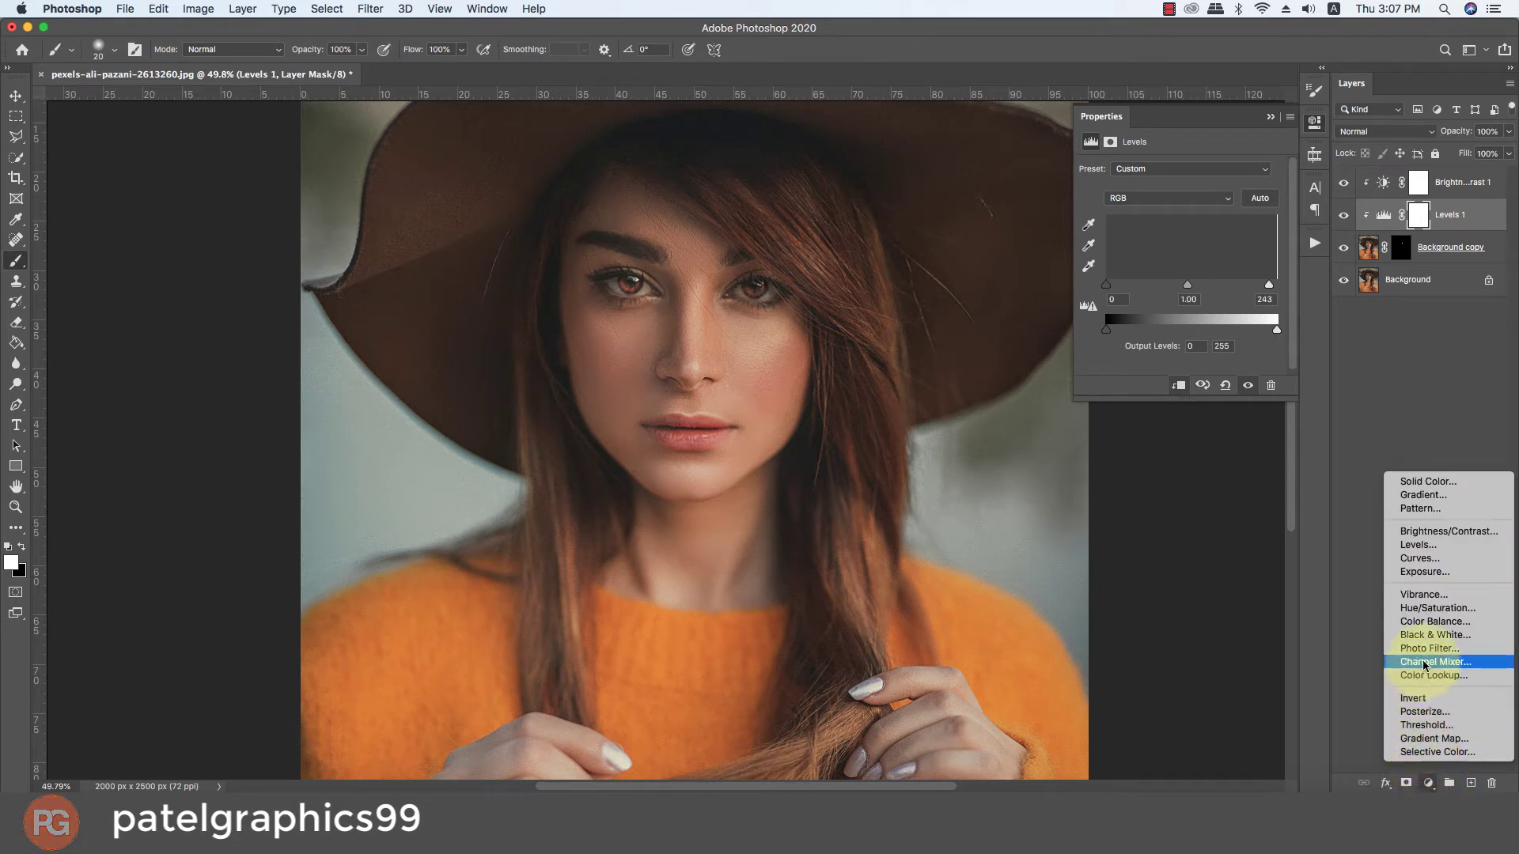
# Add a Hue/Saturation layer with Hue -180, Saturation +4 and Lightness +1 for blue irises.
pyautogui.click(1427, 609)
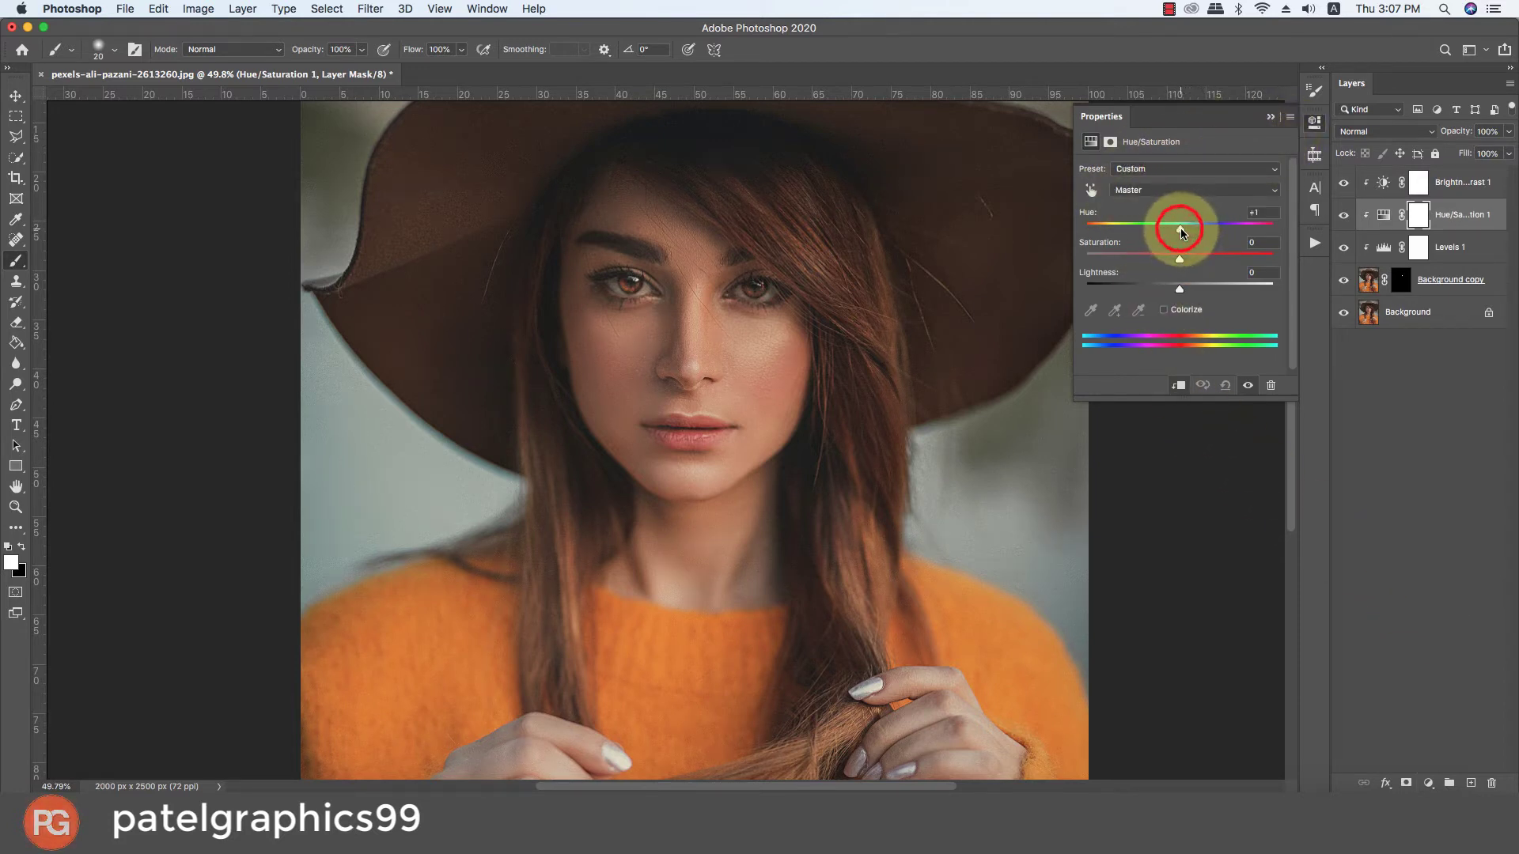
pyautogui.moveTo(1180, 231); pyautogui.dragTo(1230, 253)
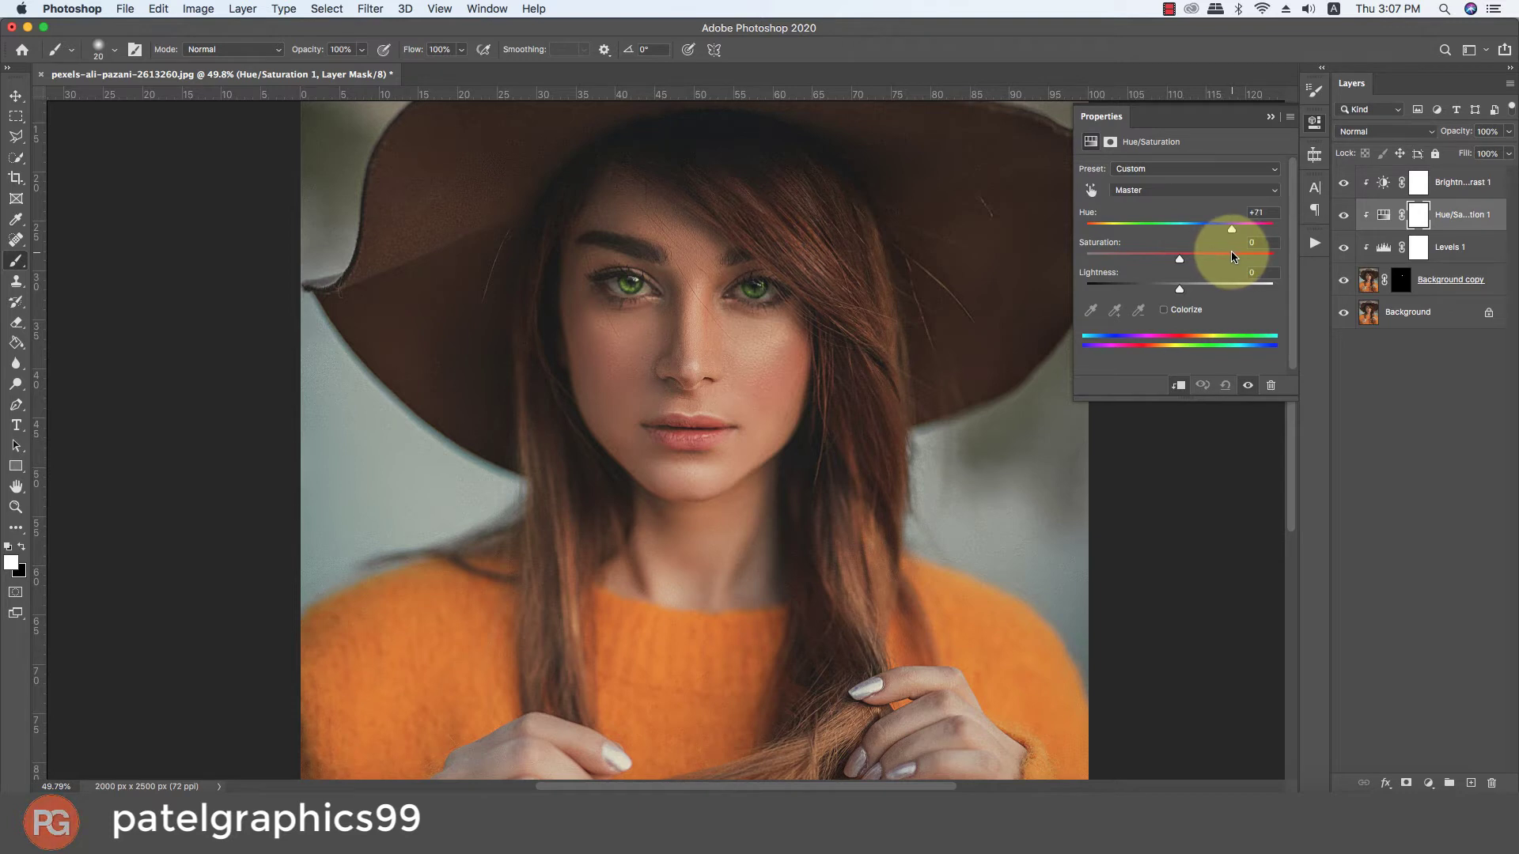
pyautogui.moveTo(1231, 250); pyautogui.dragTo(1255, 263)
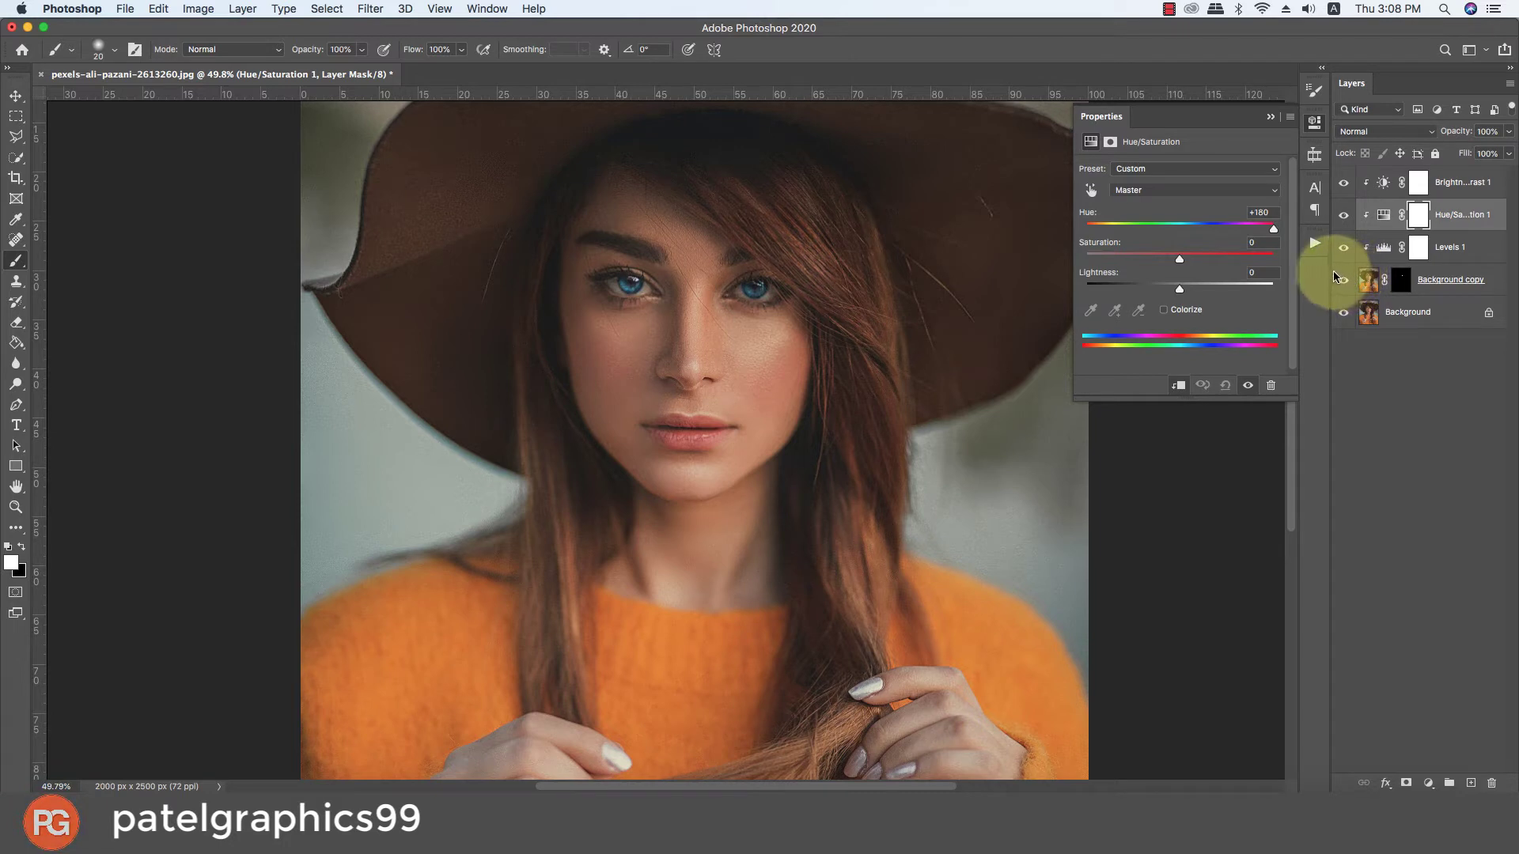
pyautogui.moveTo(1275, 234); pyautogui.dragTo(1175, 236)
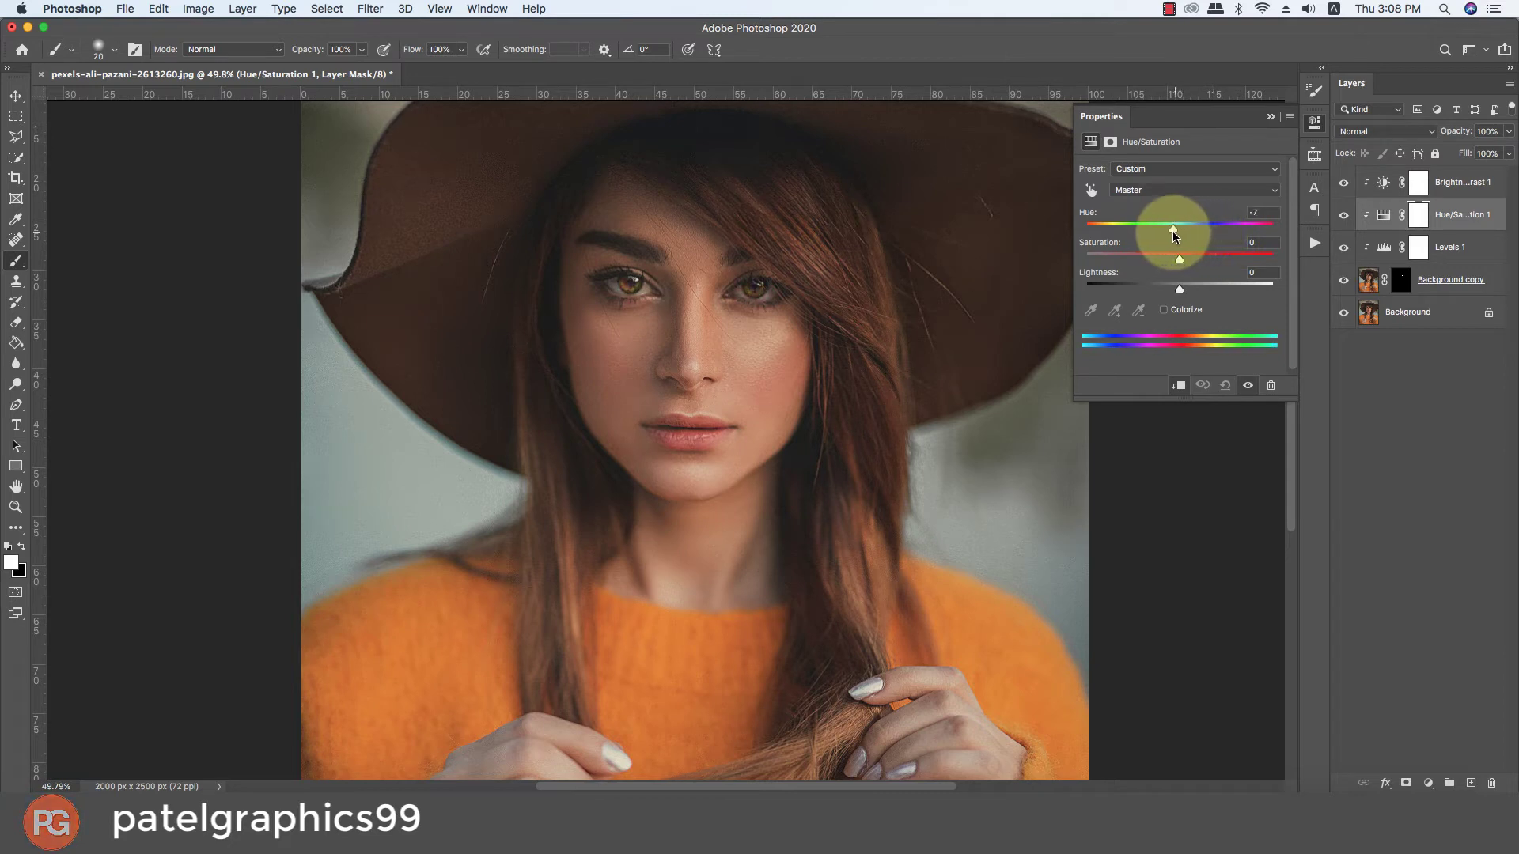
pyautogui.moveTo(1149, 236); pyautogui.dragTo(1062, 242)
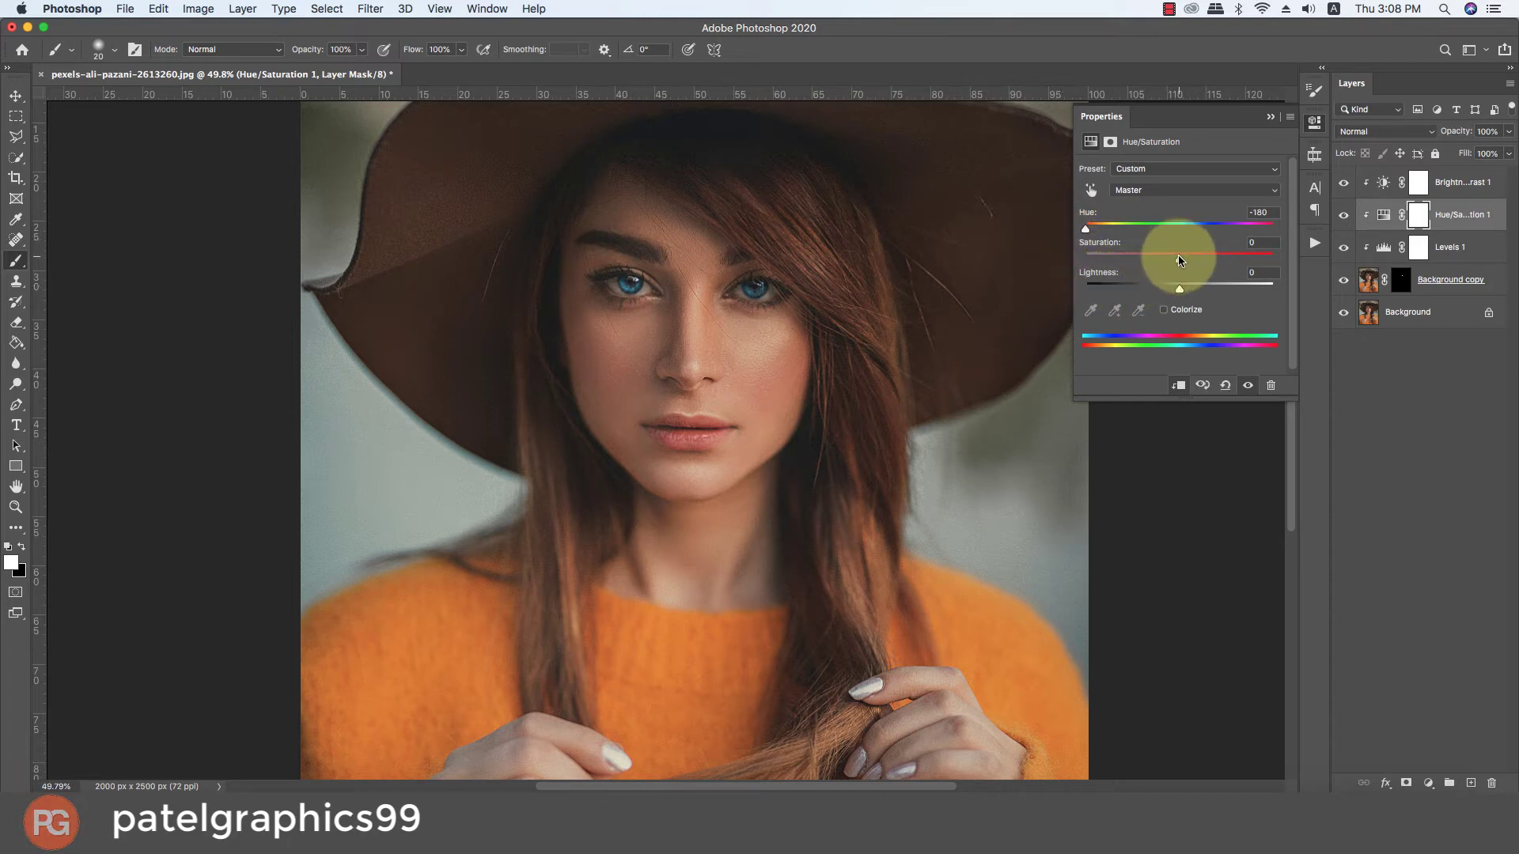
pyautogui.moveTo(1179, 260); pyautogui.dragTo(1145, 260)
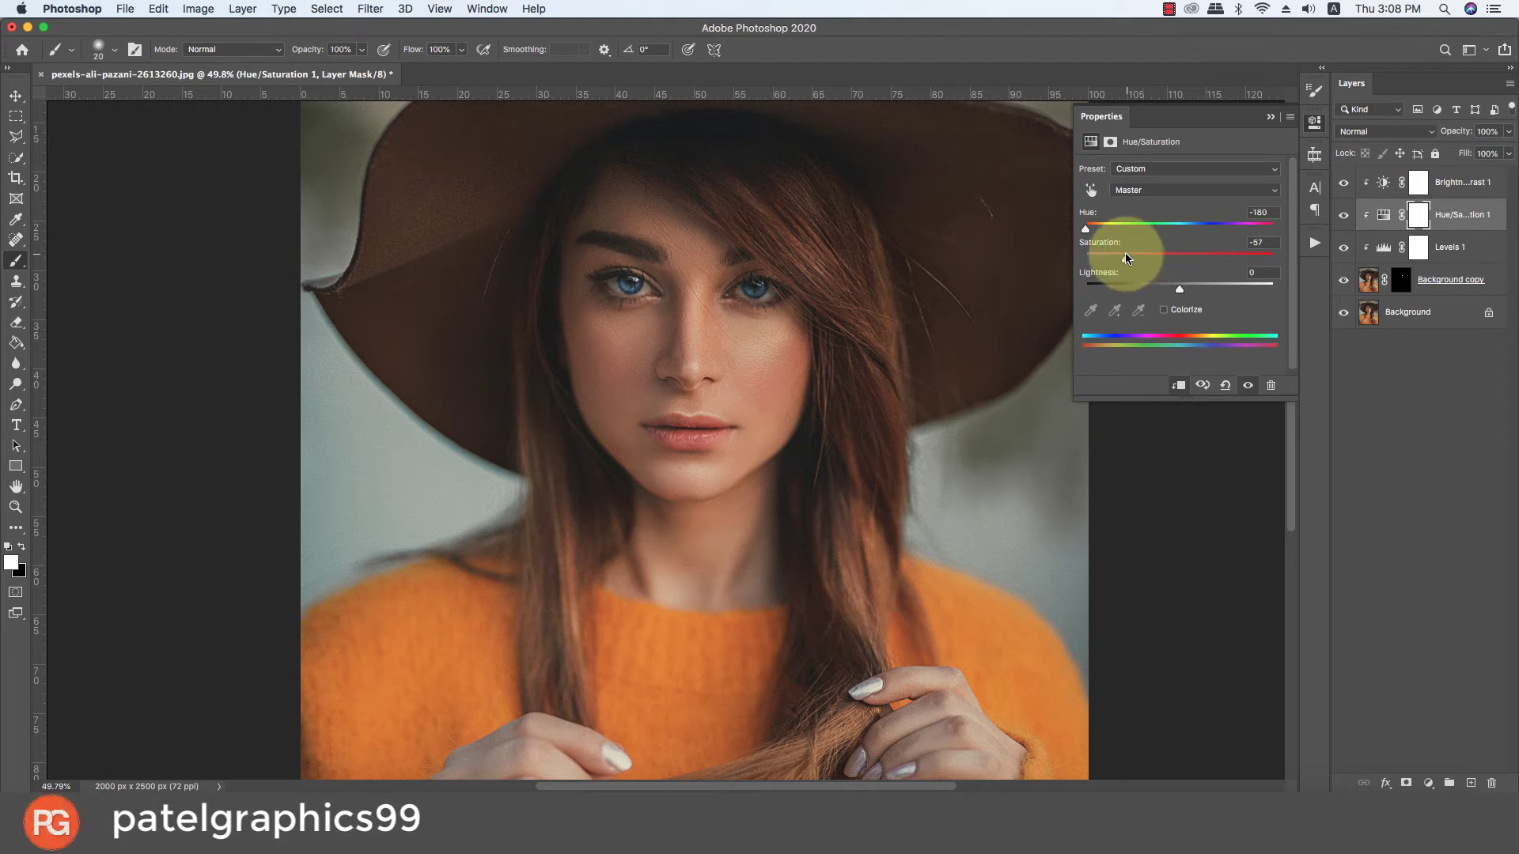
pyautogui.moveTo(1127, 258)
pyautogui.mouseDown()
pyautogui.moveTo(1279, 255)
pyautogui.moveTo(1152, 260)
pyautogui.moveTo(1187, 265)
pyautogui.mouseUp()
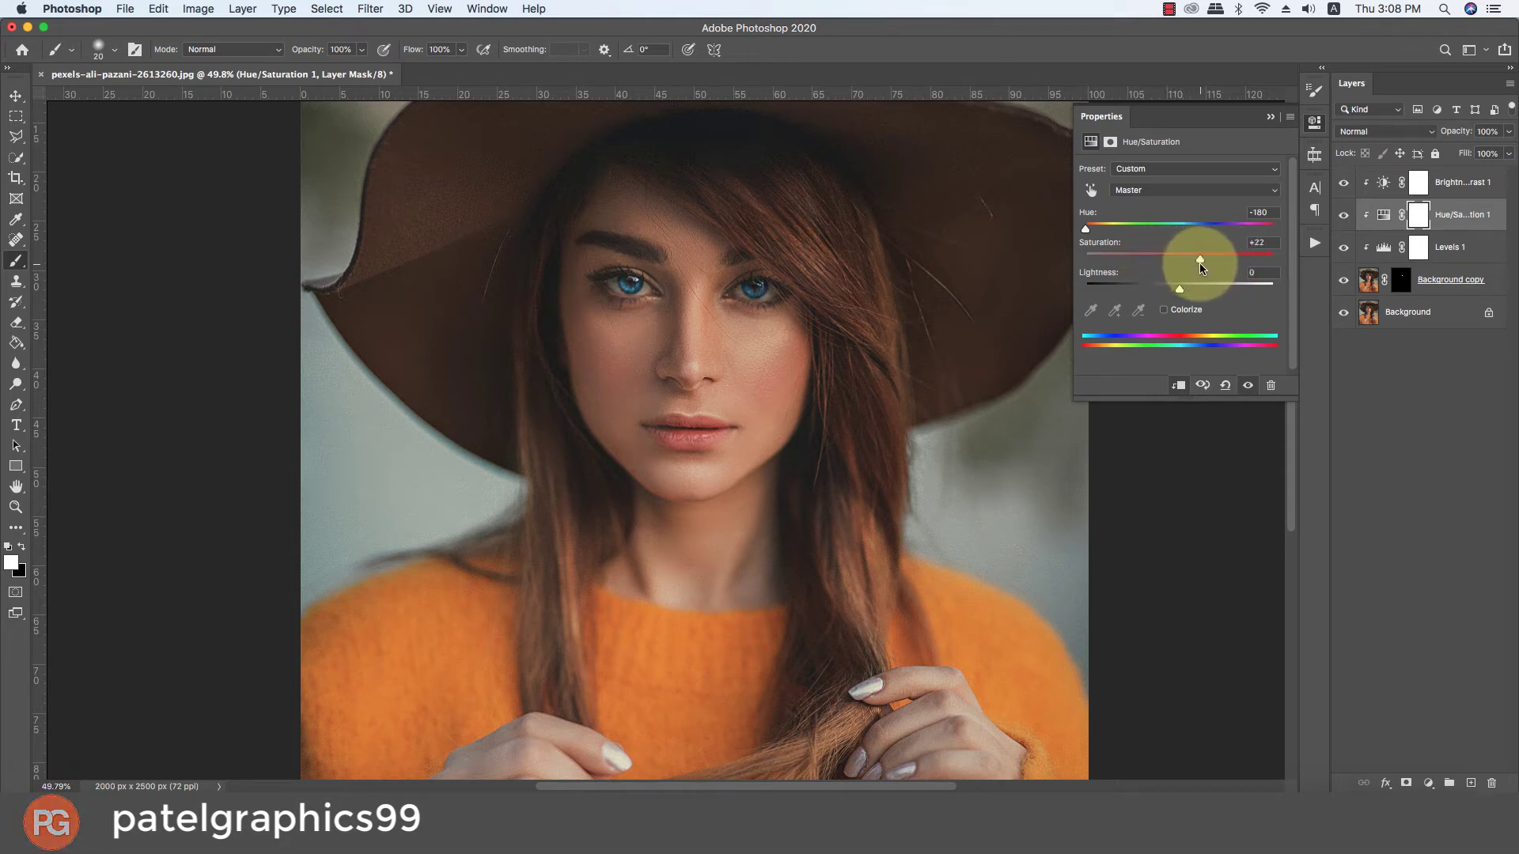
pyautogui.moveTo(1179, 289)
pyautogui.mouseDown()
pyautogui.moveTo(1271, 291)
pyautogui.moveTo(1111, 287)
pyautogui.moveTo(1183, 297)
pyautogui.mouseUp()
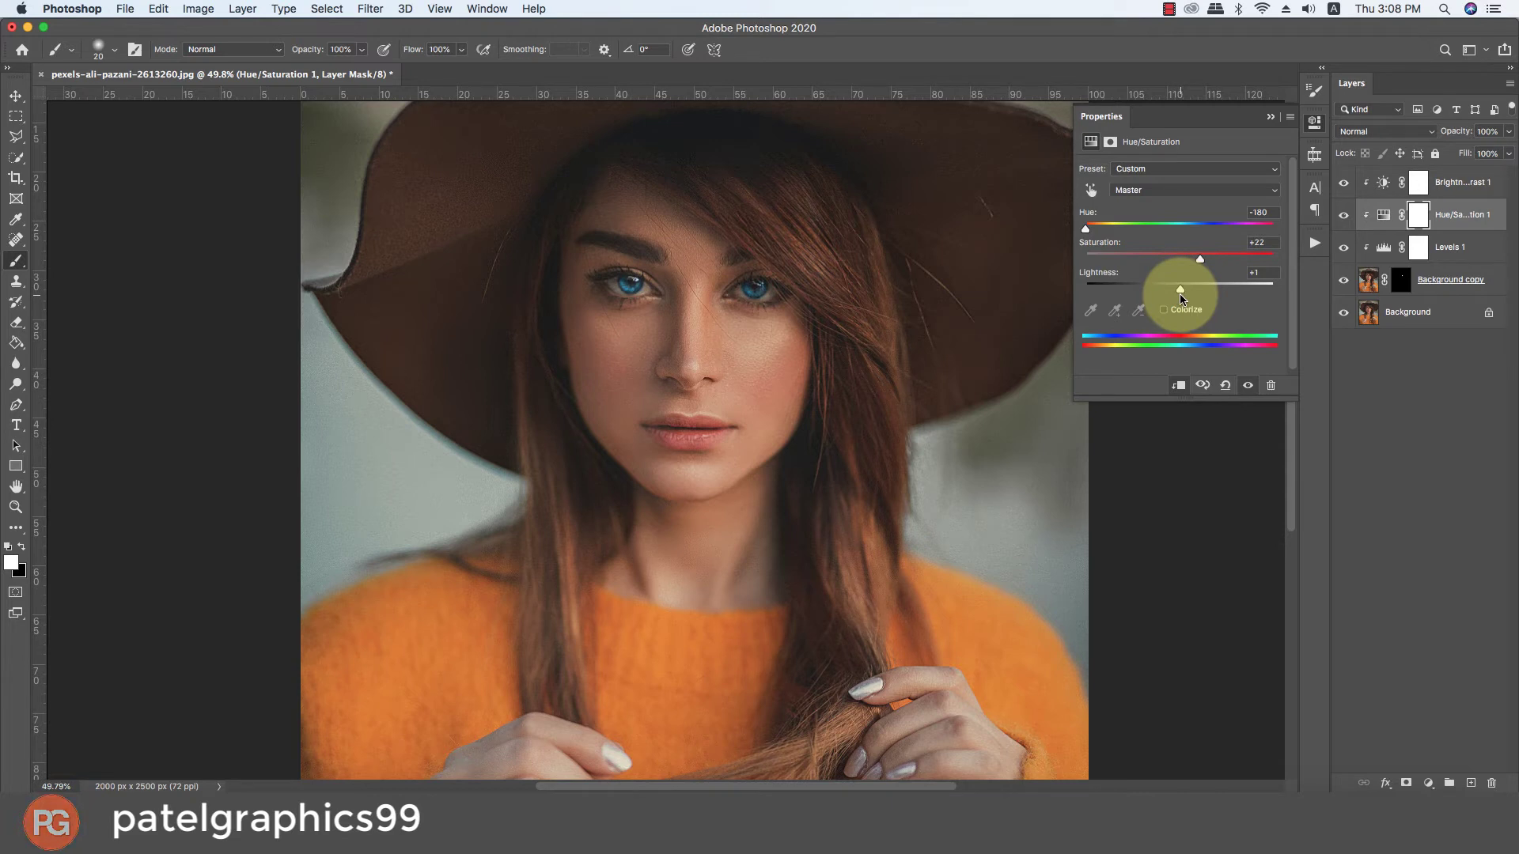
pyautogui.moveTo(1199, 258); pyautogui.dragTo(1184, 262)
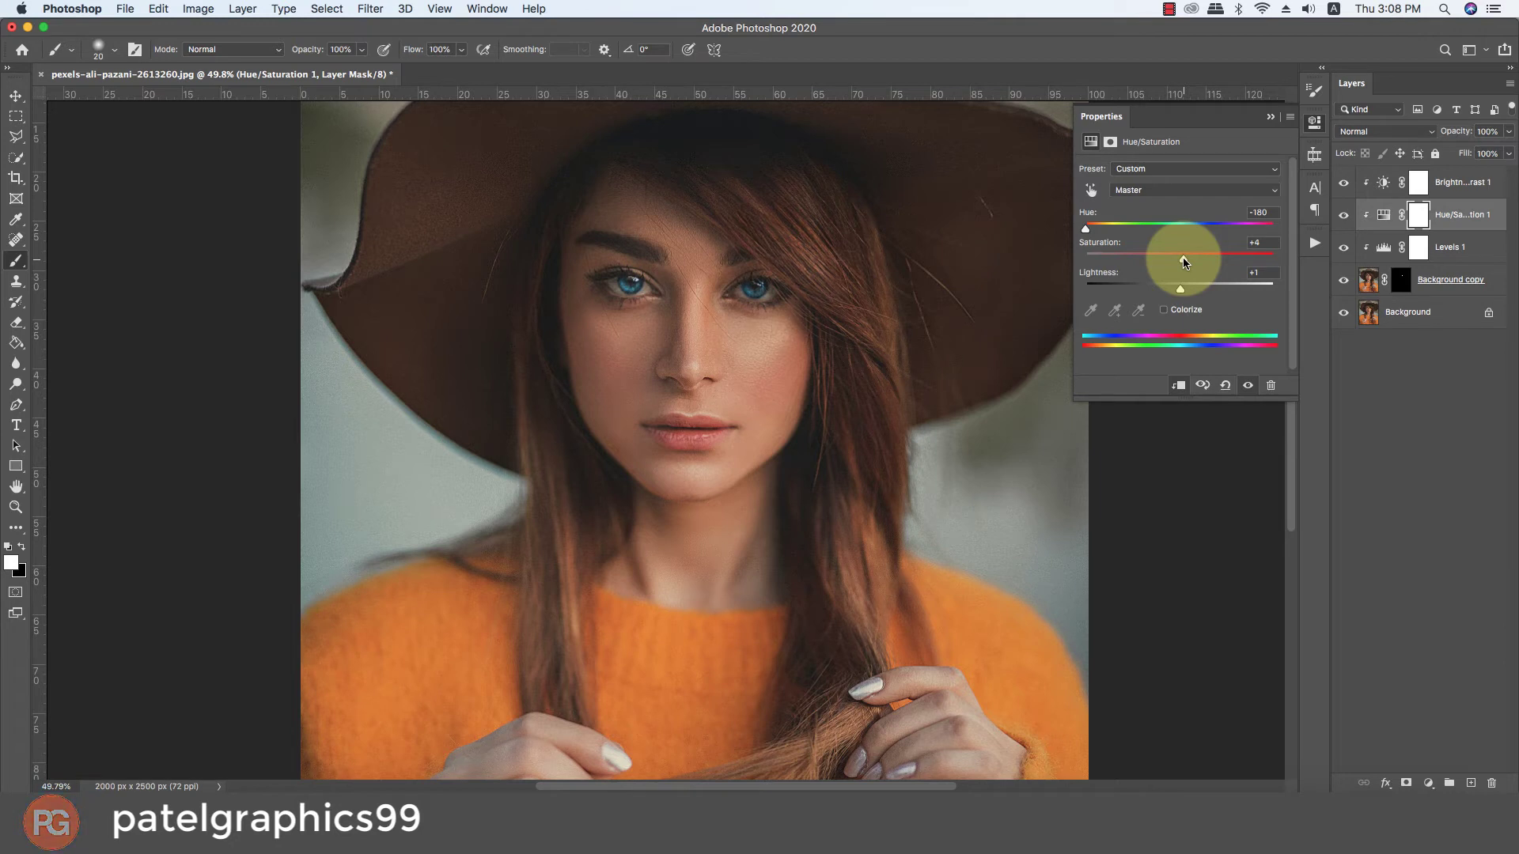
# Close the adjustment properties and select the top Brightness/Contrast 1 layer.
pyautogui.click(1270, 116)
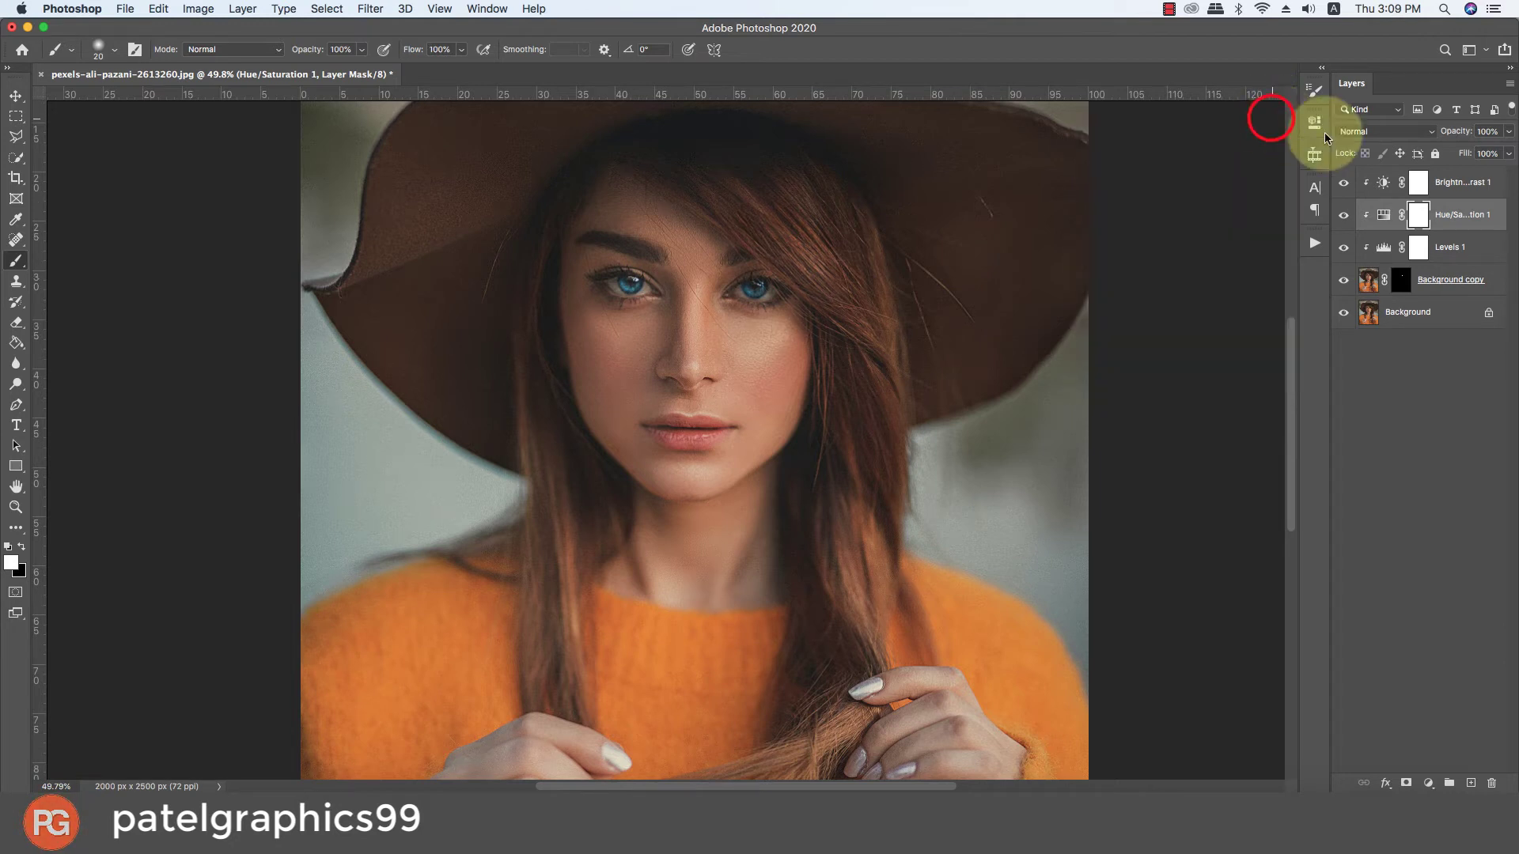
pyautogui.click(1455, 182)
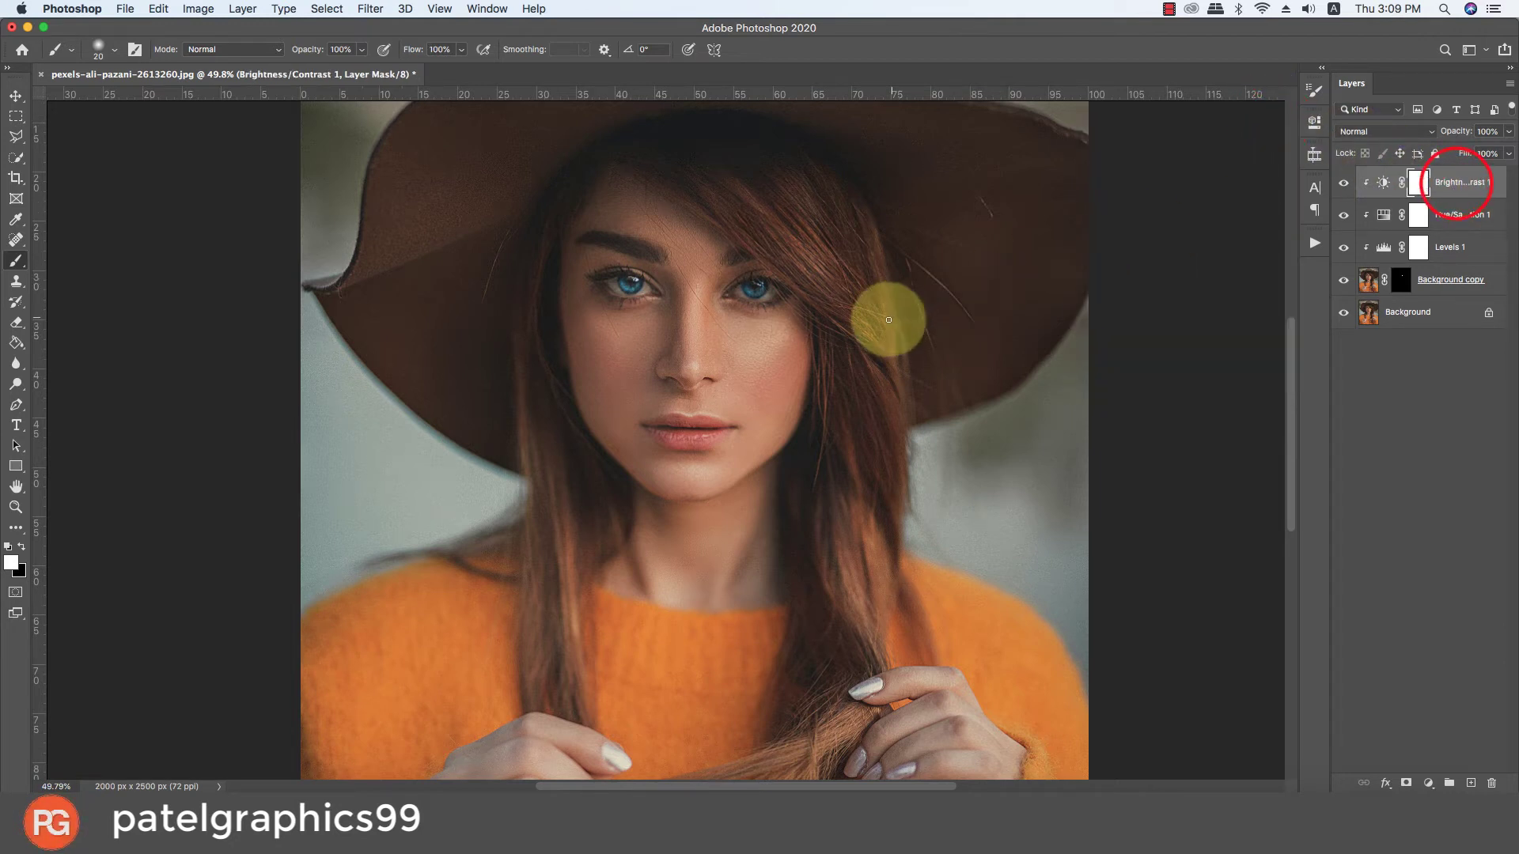
pyautogui.scroll(-2, 870, 328)
pyautogui.scroll(-3, 866, 329)
pyautogui.scroll(-1, 869, 330)
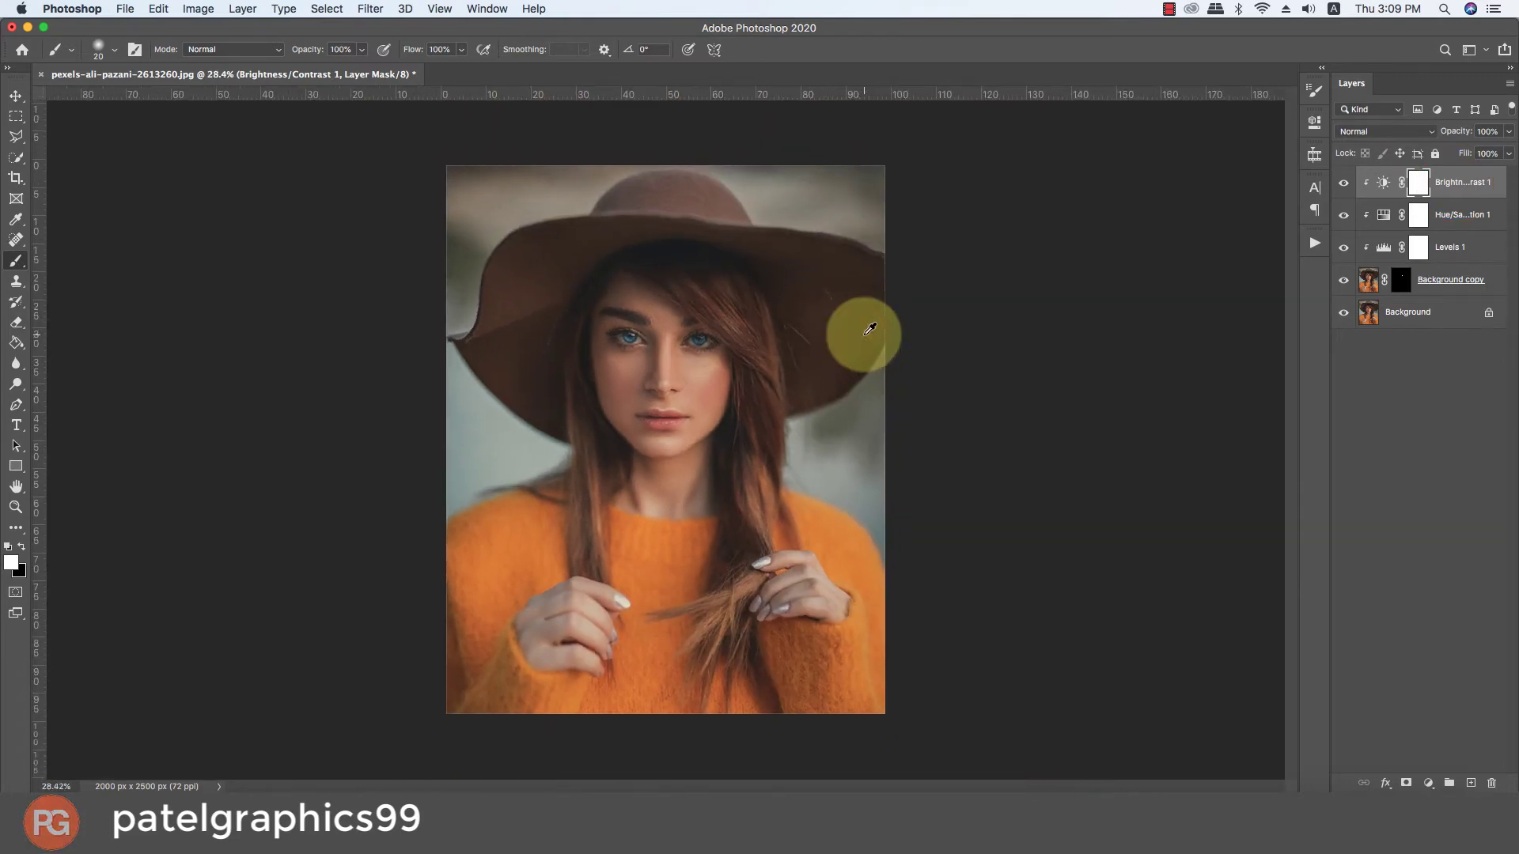
pyautogui.scroll(-1, 868, 329)
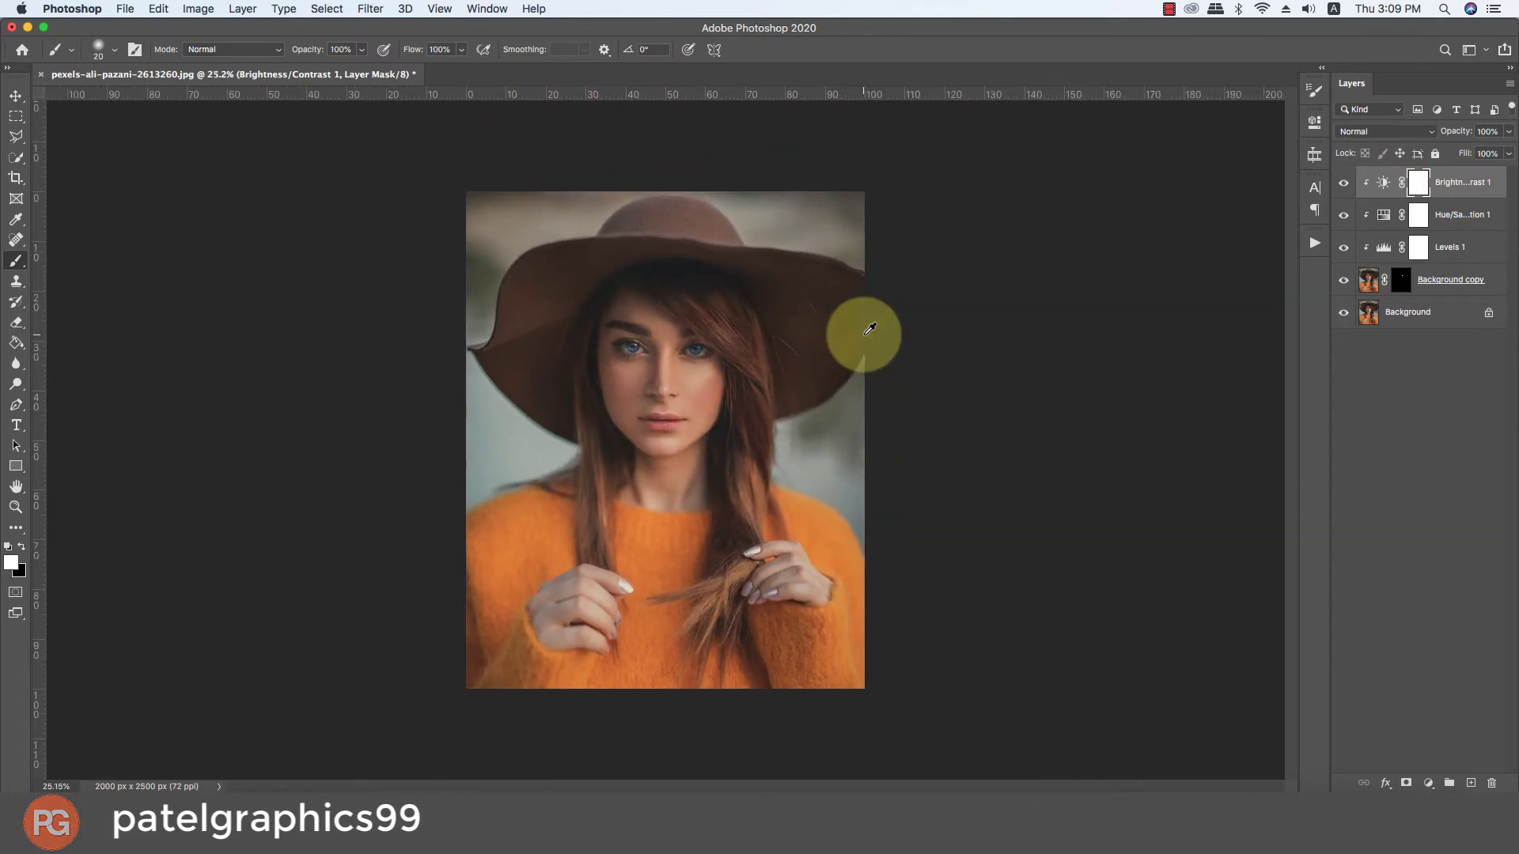
pyautogui.scroll(1, 862, 333)
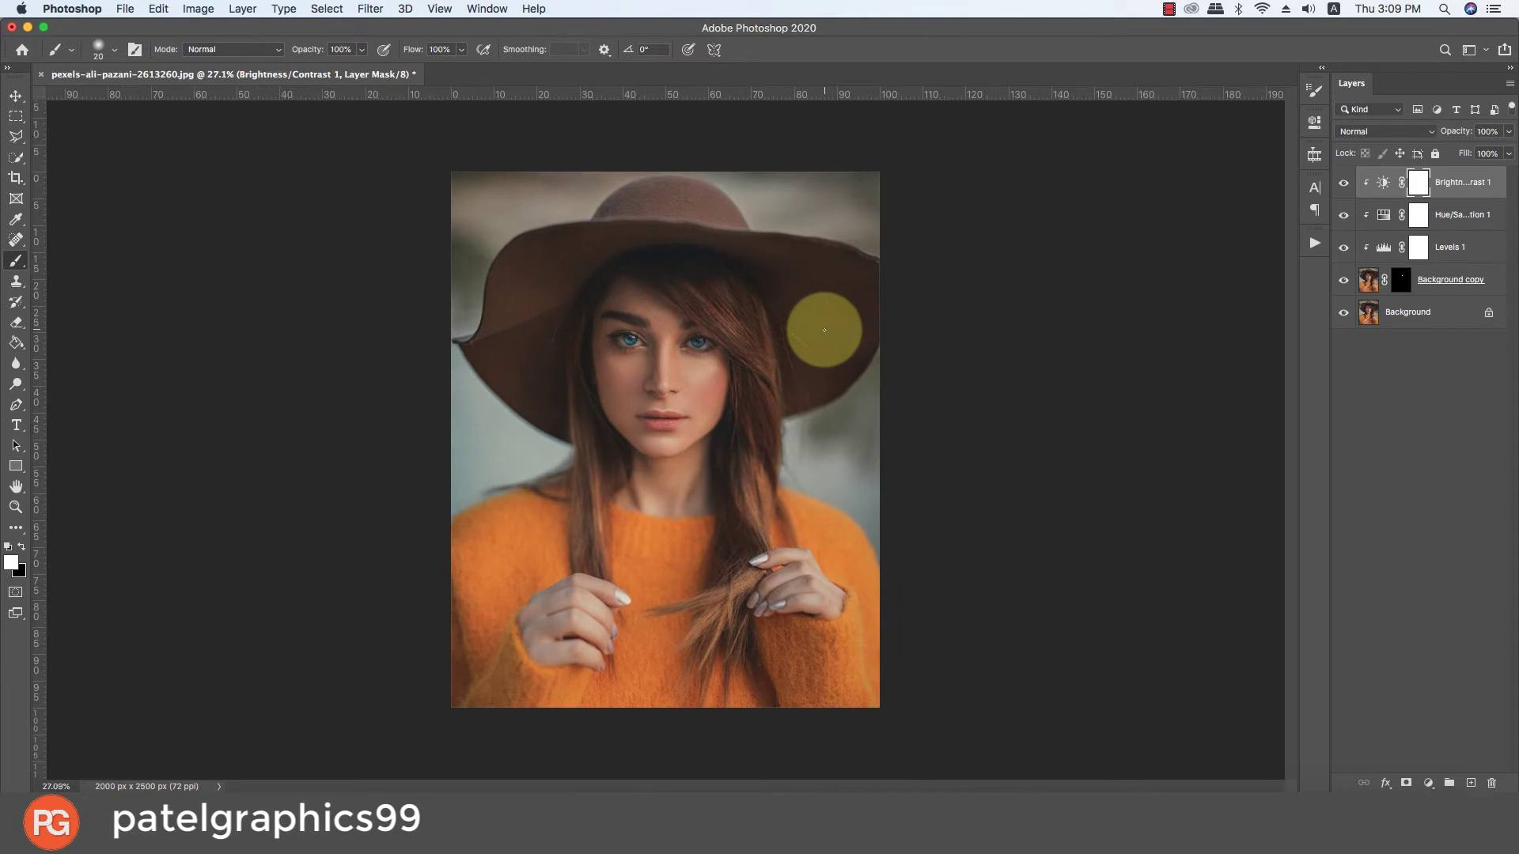
# Add a Gradient Fill layer using a Blues gradient preset.
pyautogui.click(1429, 783)
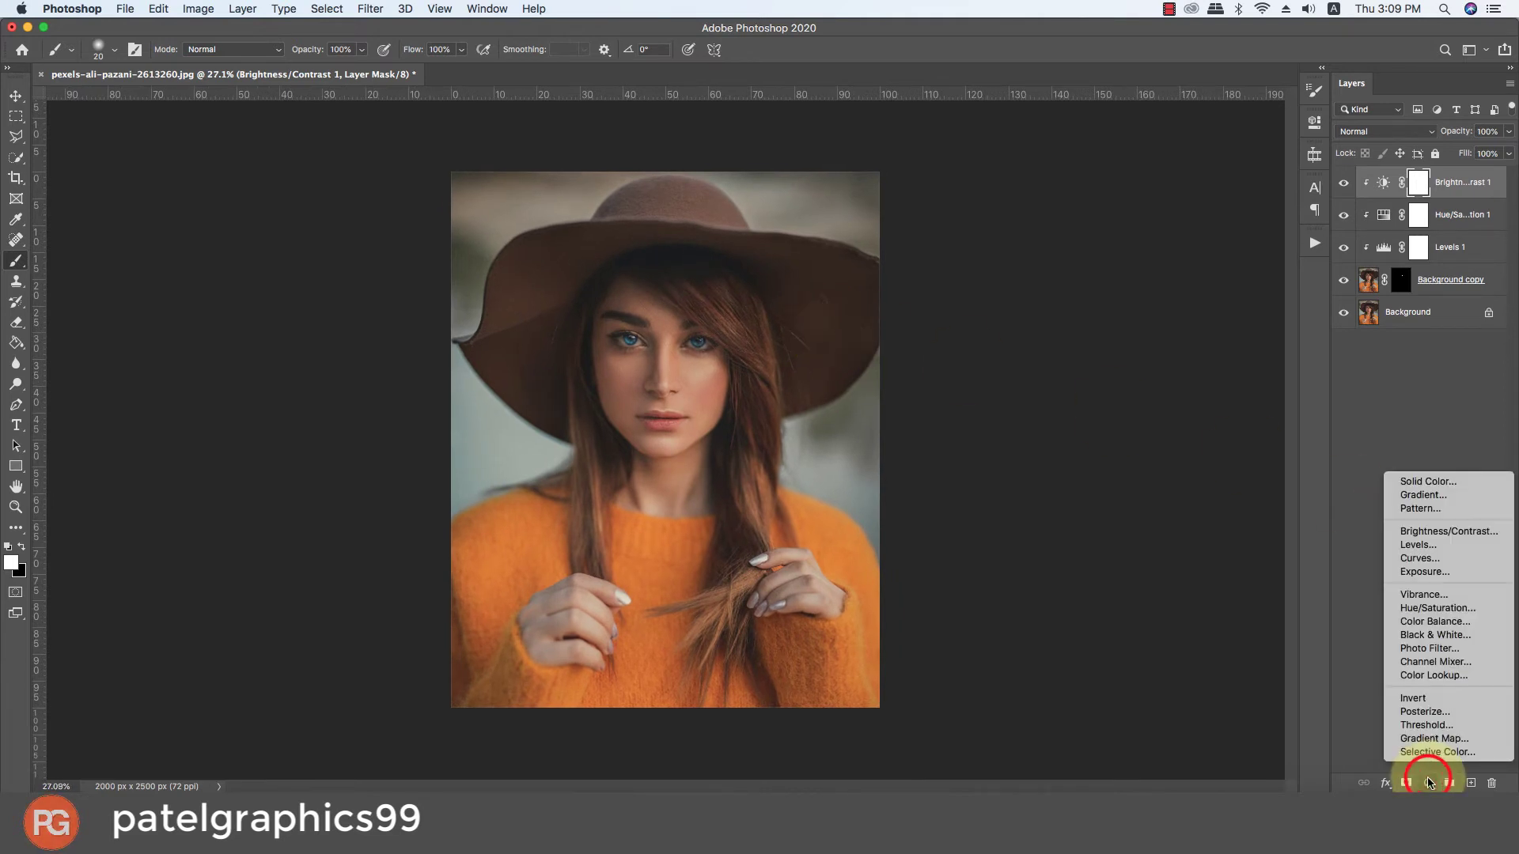
pyautogui.click(1417, 495)
pyautogui.click(1163, 332)
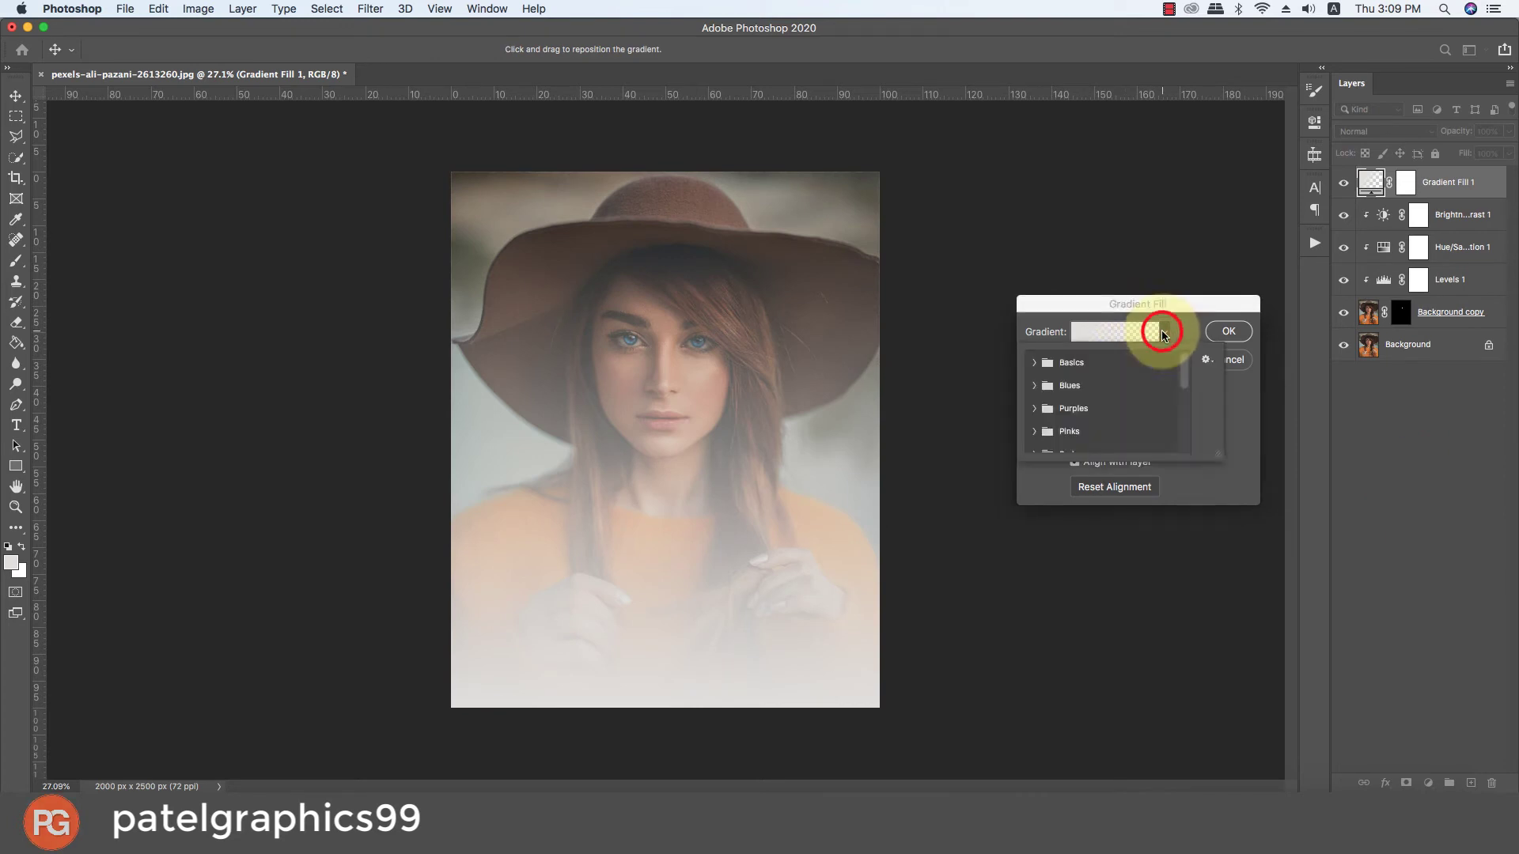
pyautogui.click(1035, 386)
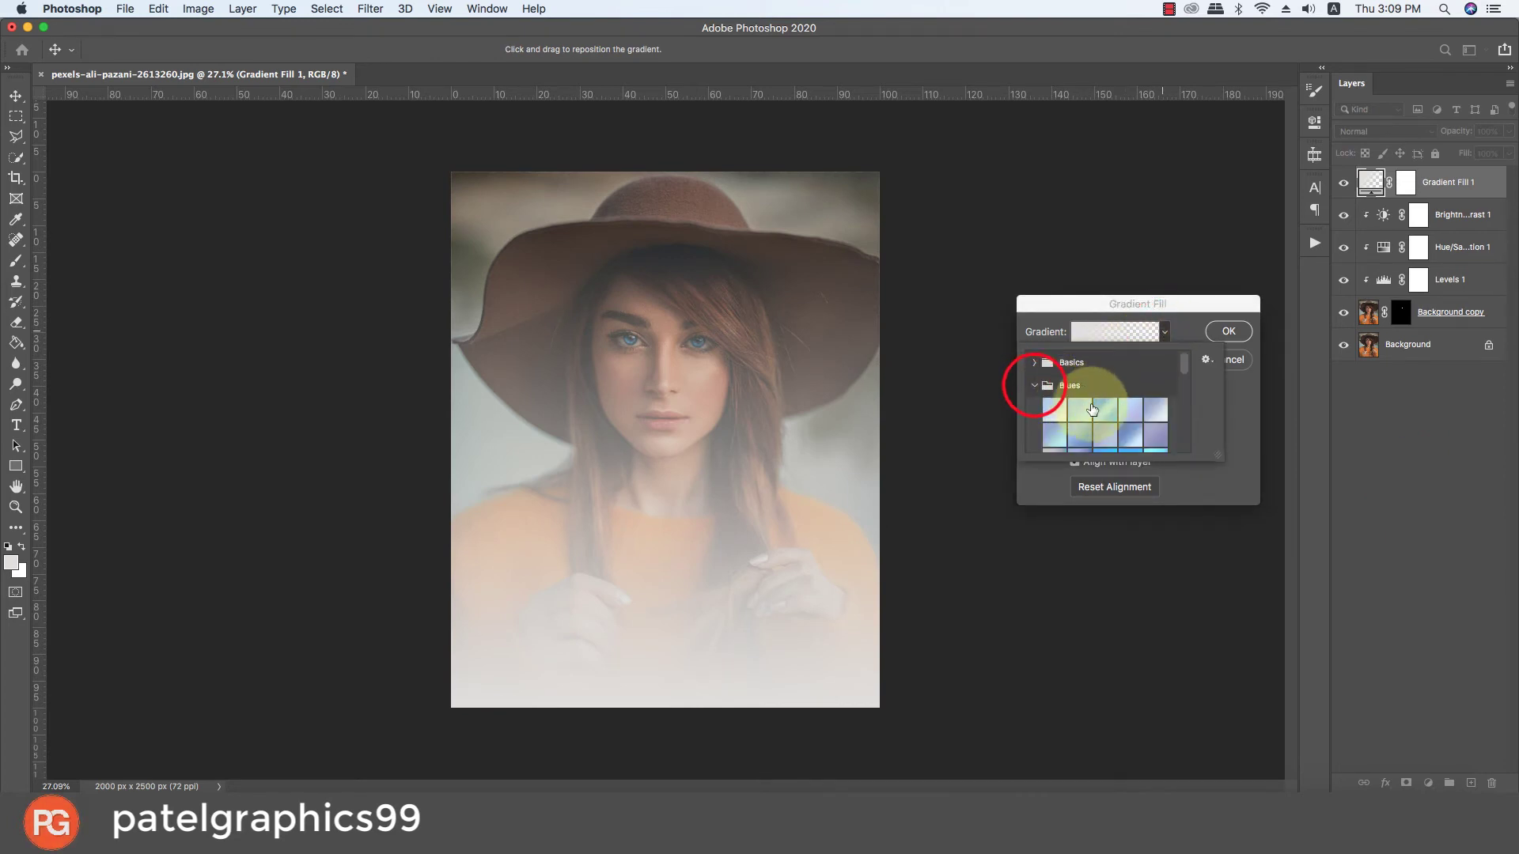
pyautogui.click(1104, 409)
pyautogui.click(1228, 331)
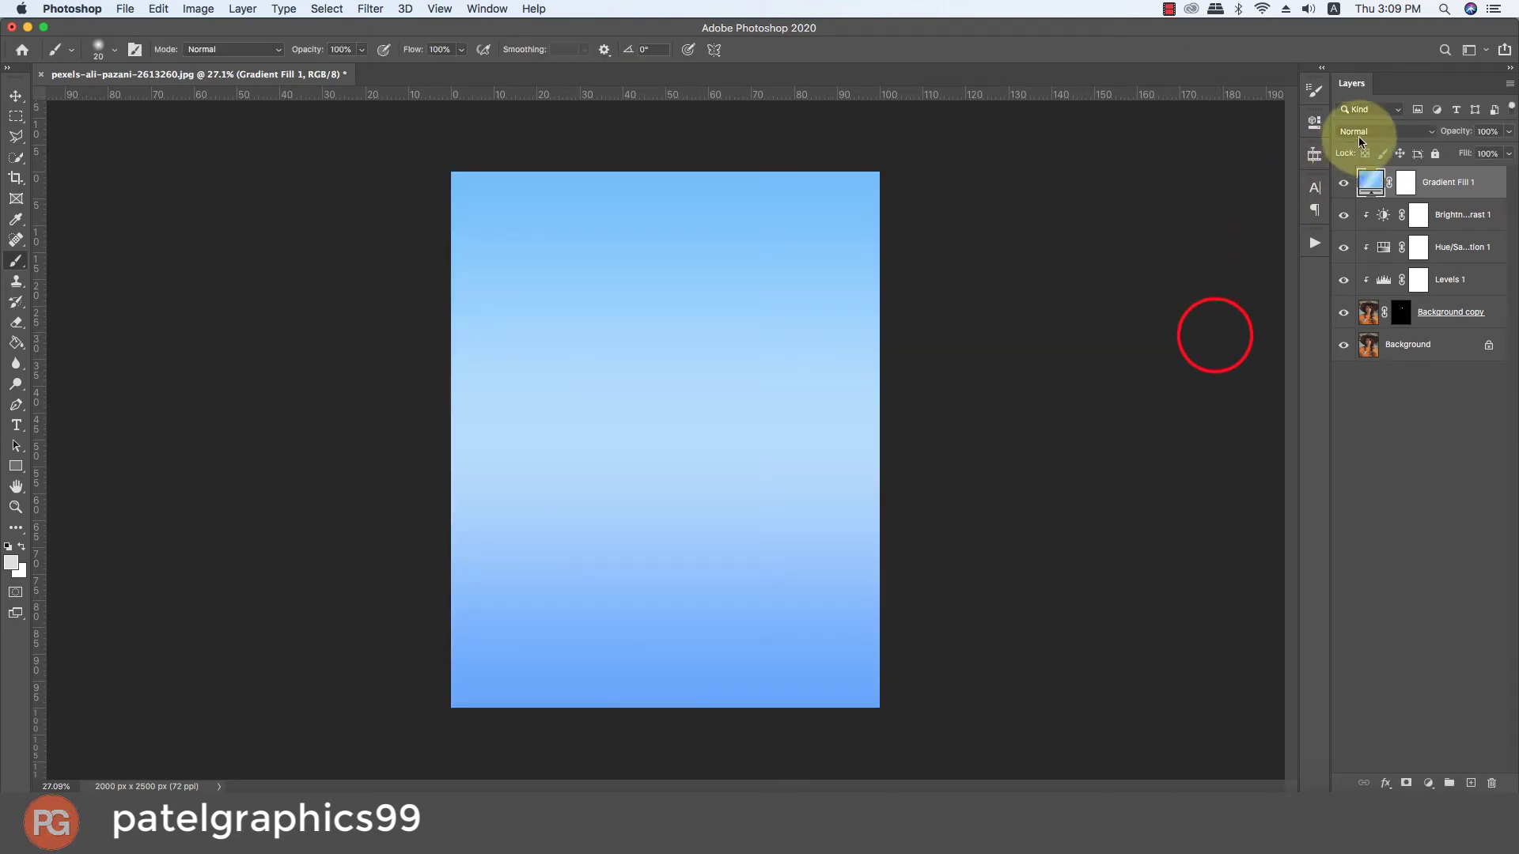
pyautogui.click(1354, 131)
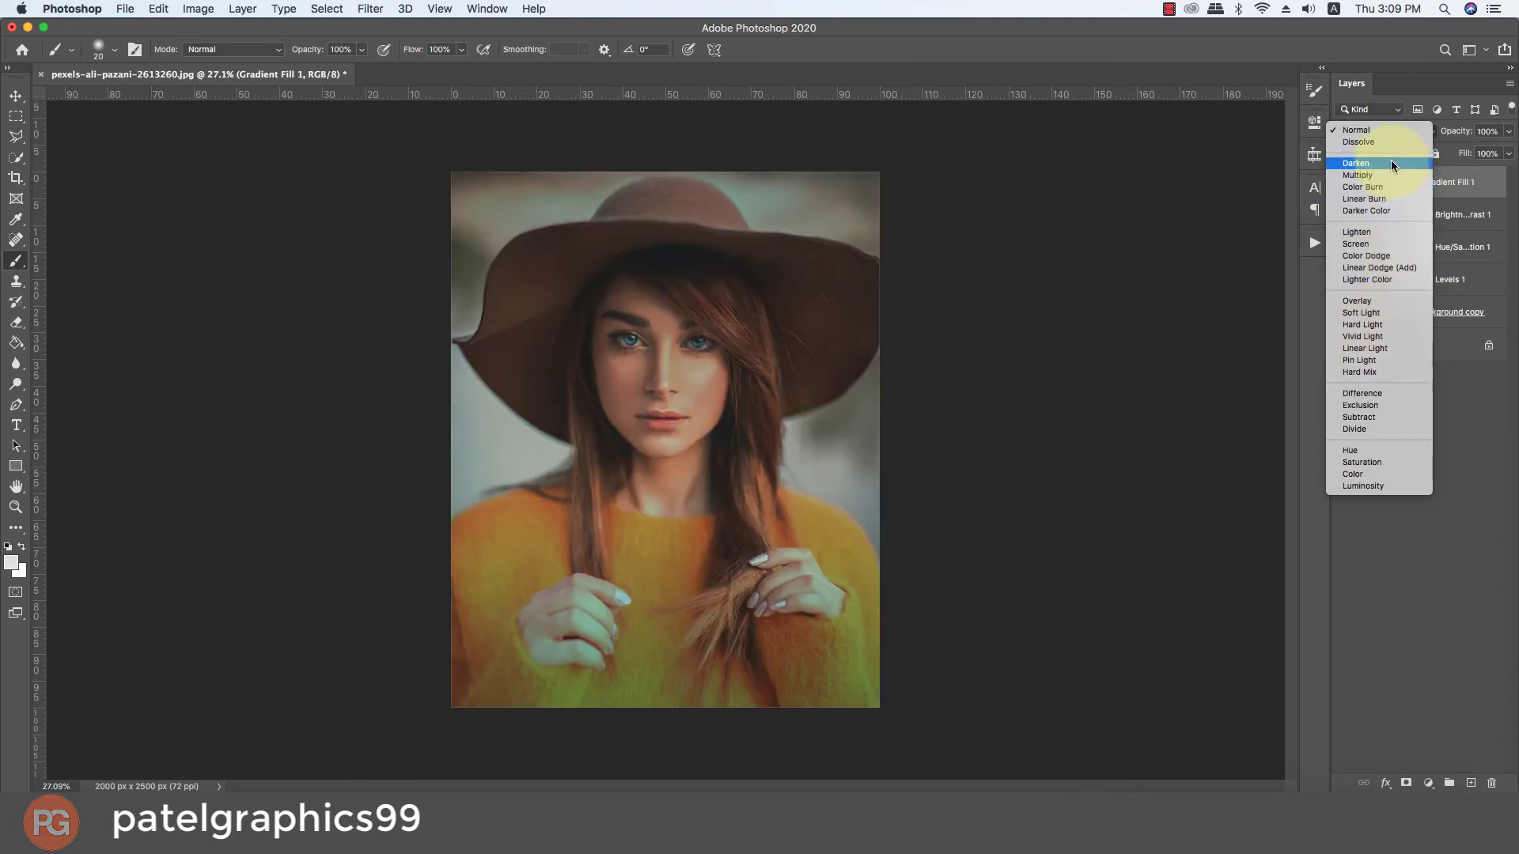
# Set Gradient Fill 1 to Multiply and try several Blues gradient presets.
pyautogui.click(1368, 174)
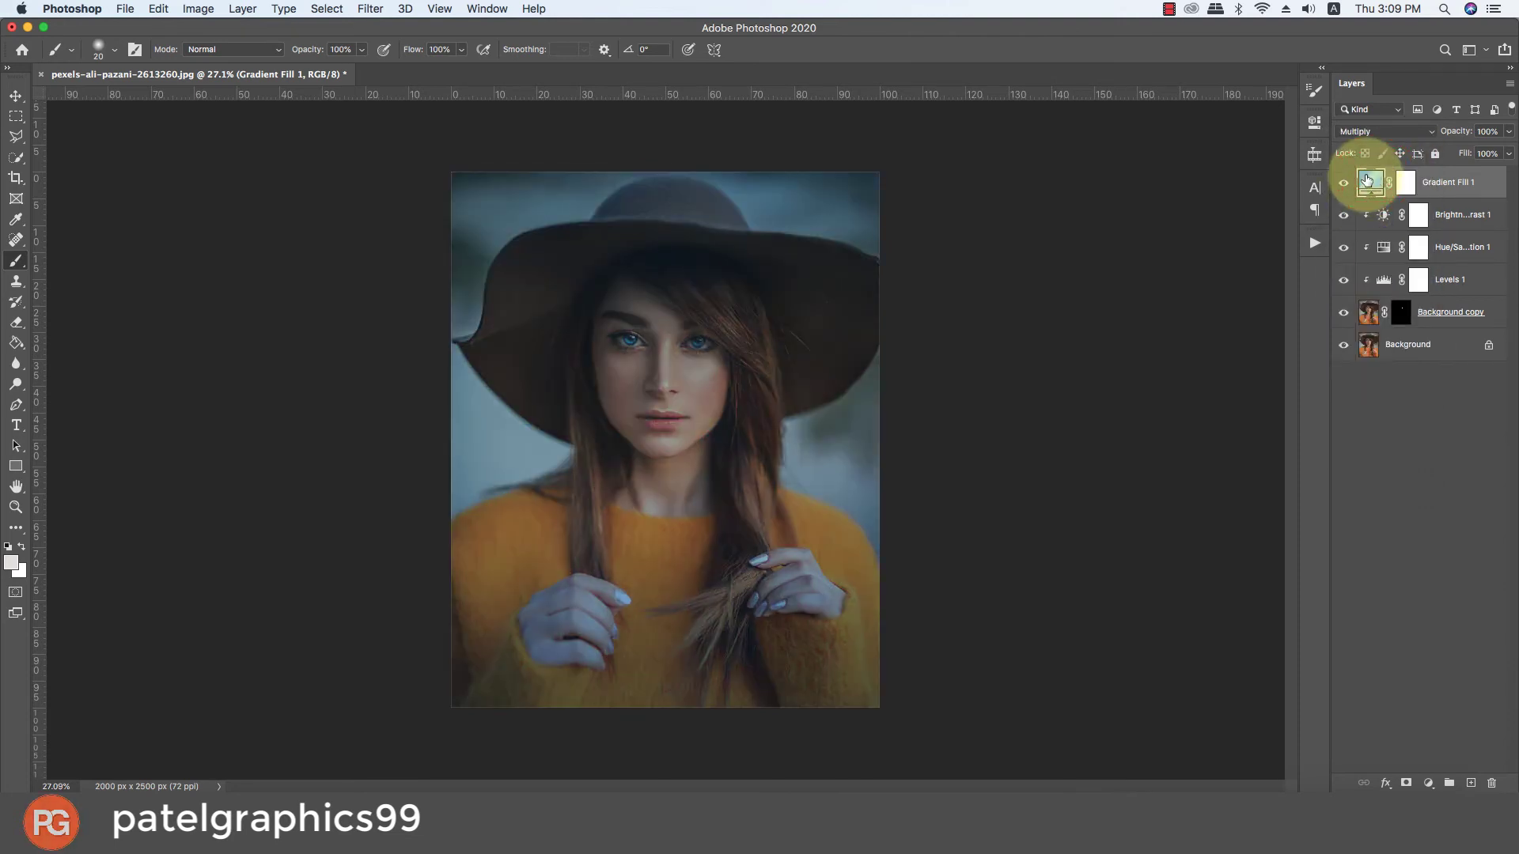
pyautogui.doubleClick(1369, 182)
pyautogui.click(1167, 332)
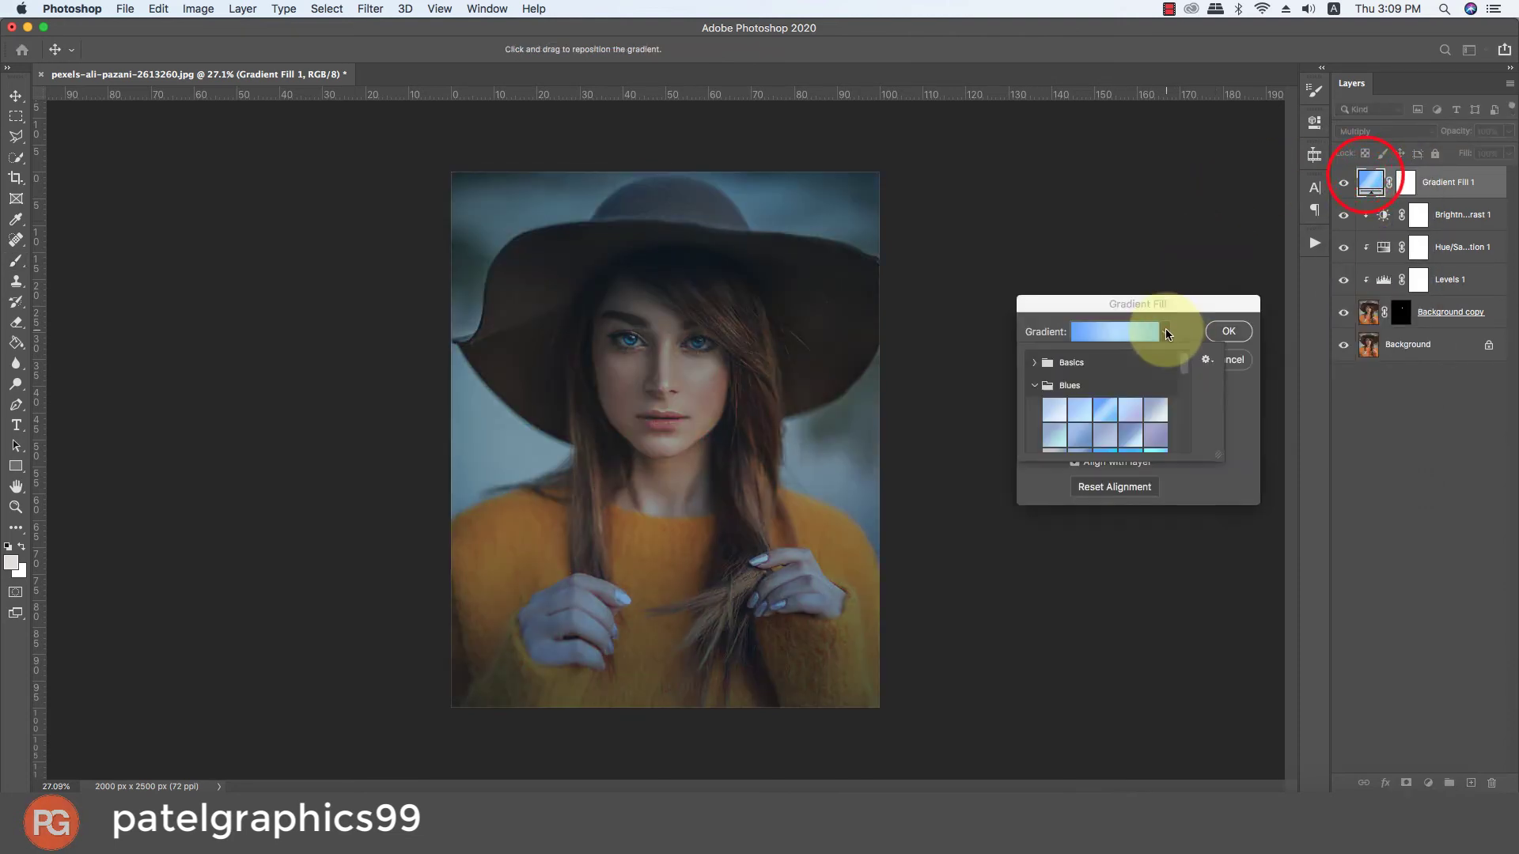
pyautogui.click(1131, 408)
pyautogui.click(1065, 432)
pyautogui.scroll(-1, 1066, 433)
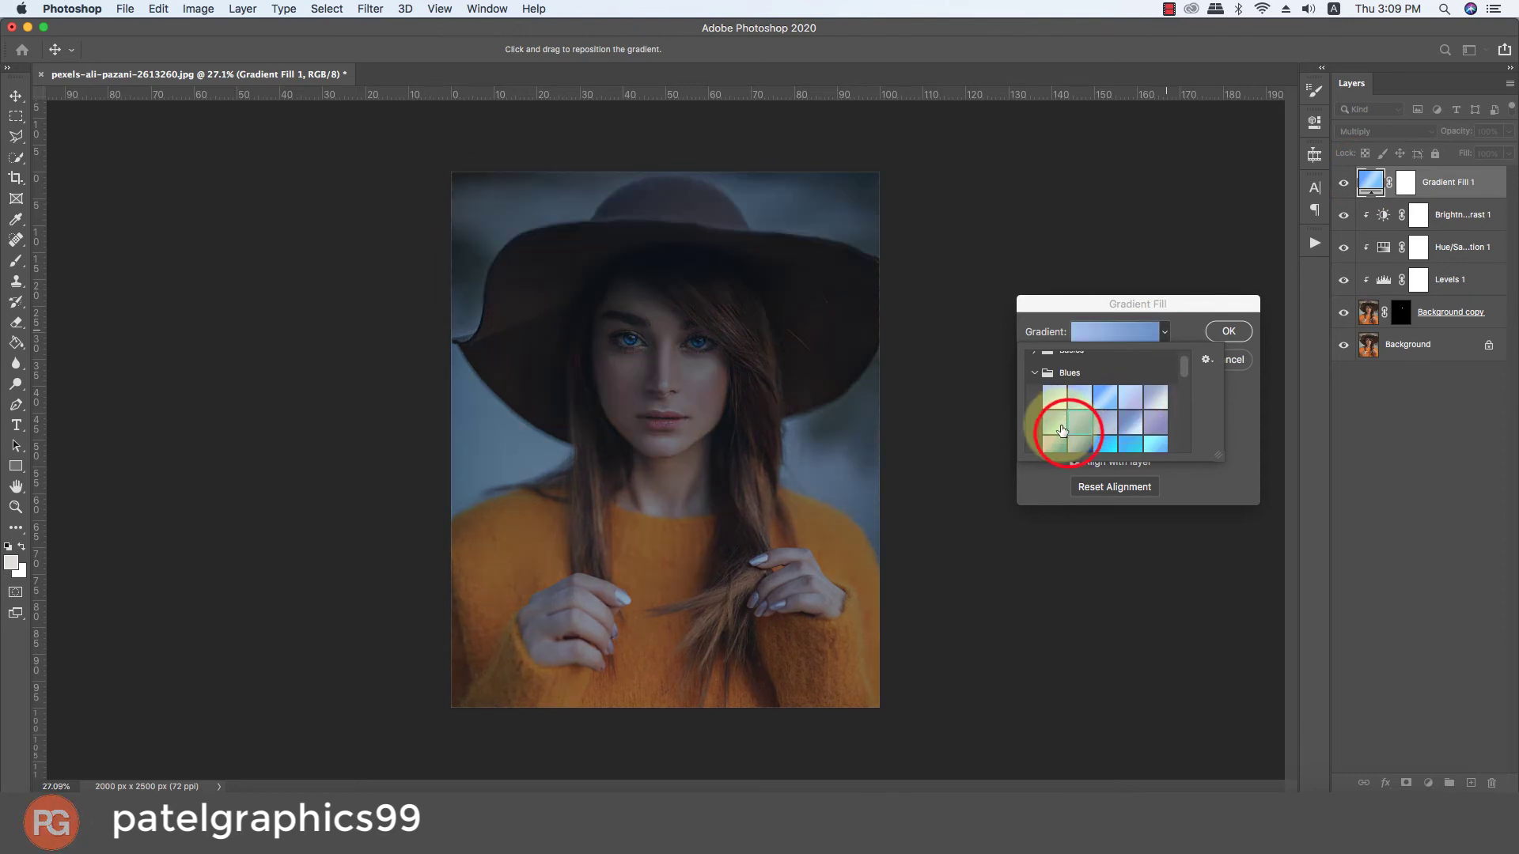
pyautogui.click(1105, 437)
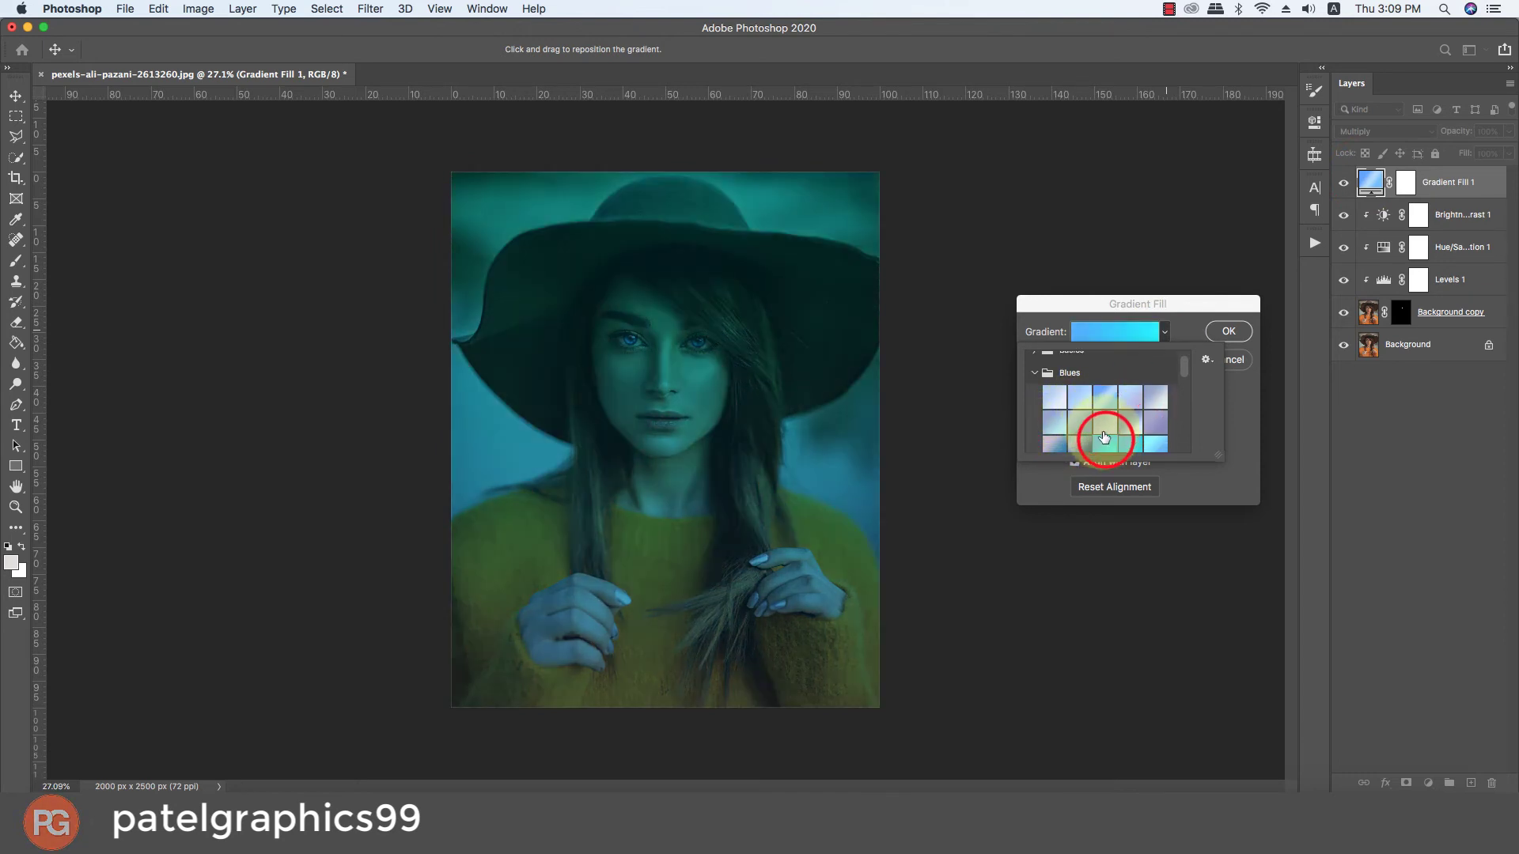
pyautogui.scroll(-2, 1095, 435)
pyautogui.click(1080, 413)
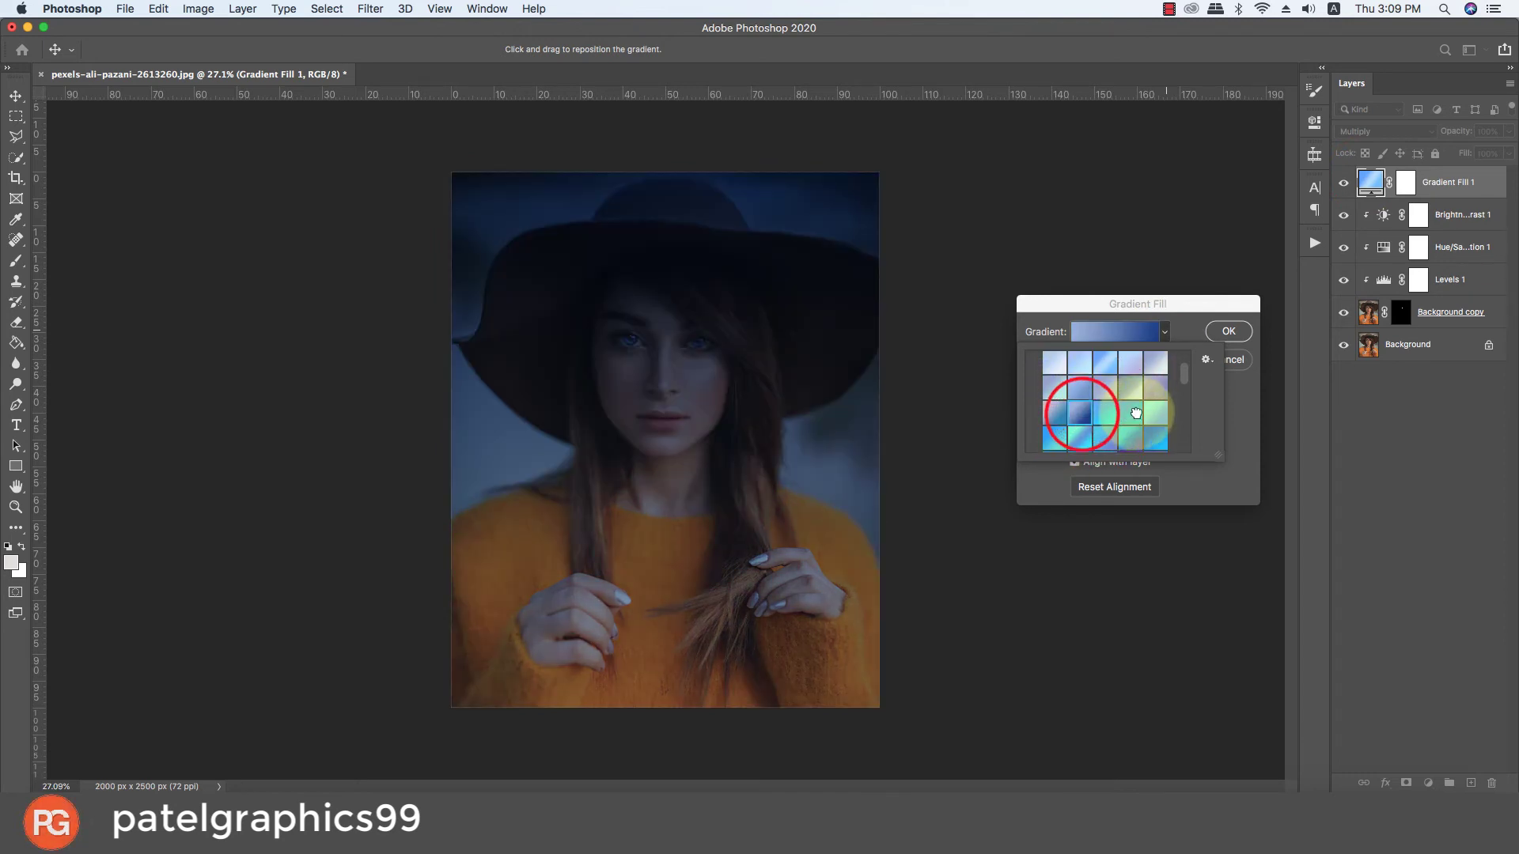
pyautogui.click(1130, 412)
pyautogui.click(1155, 410)
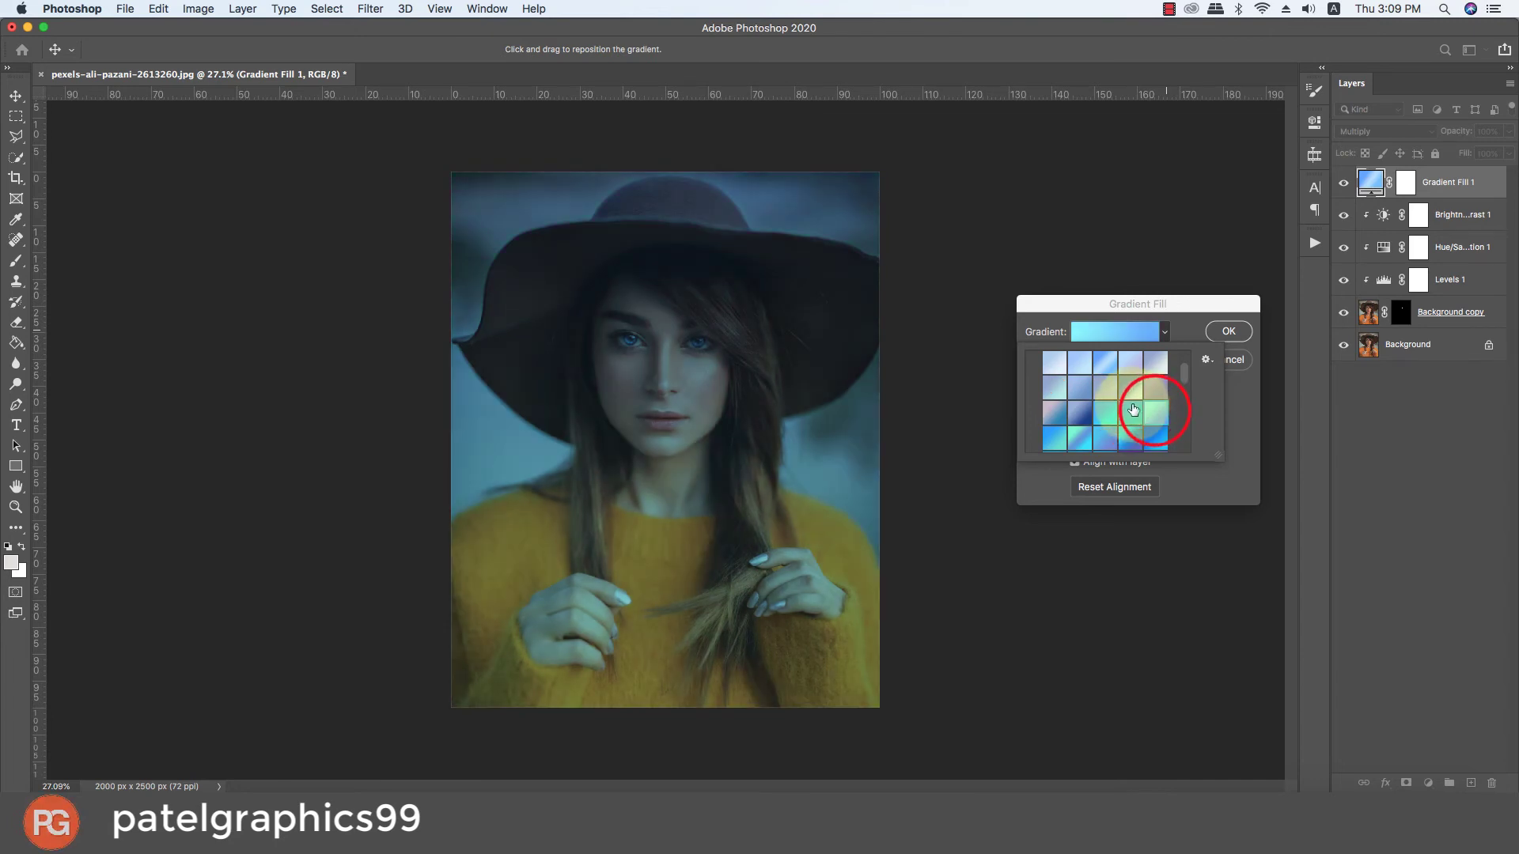
# Try teal, blue-grey and purple presets, then apply a pale Neutrals gradient.
pyautogui.scroll(-3, 1151, 411)
pyautogui.click(1046, 406)
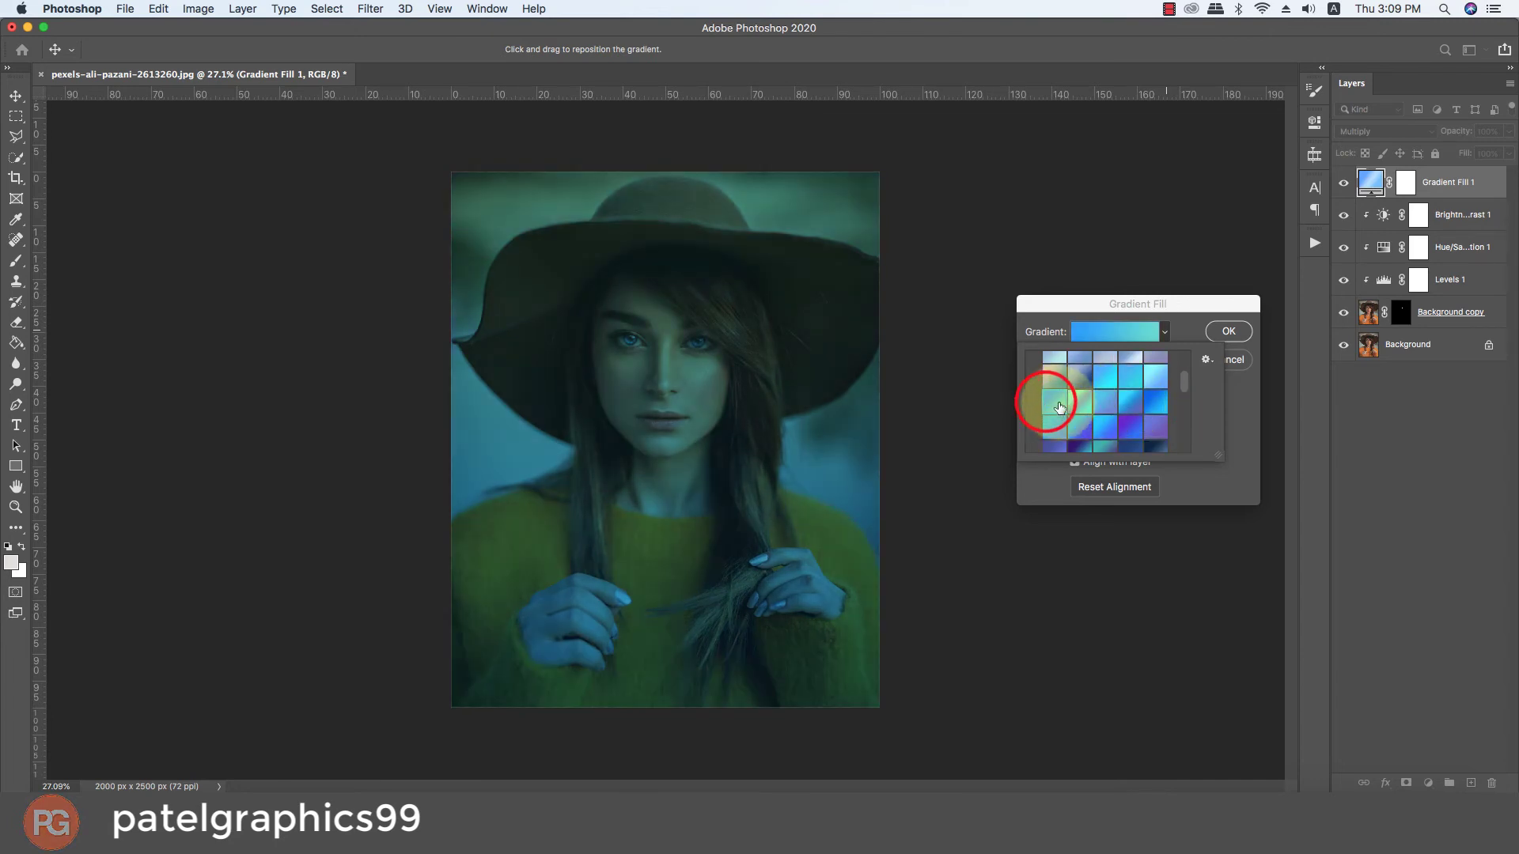
pyautogui.click(1068, 405)
pyautogui.click(1105, 407)
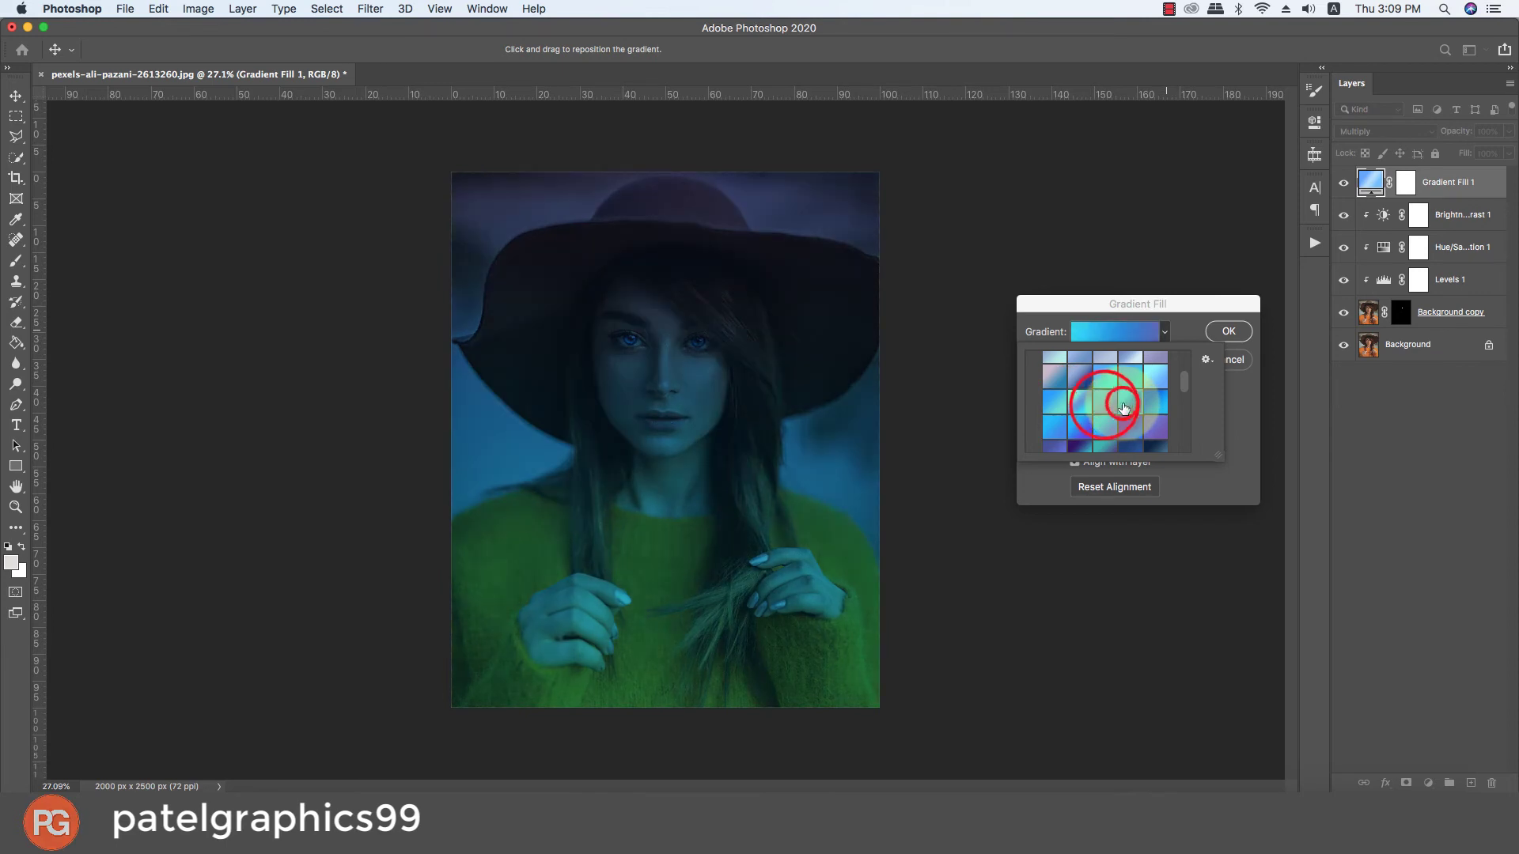
pyautogui.click(1152, 405)
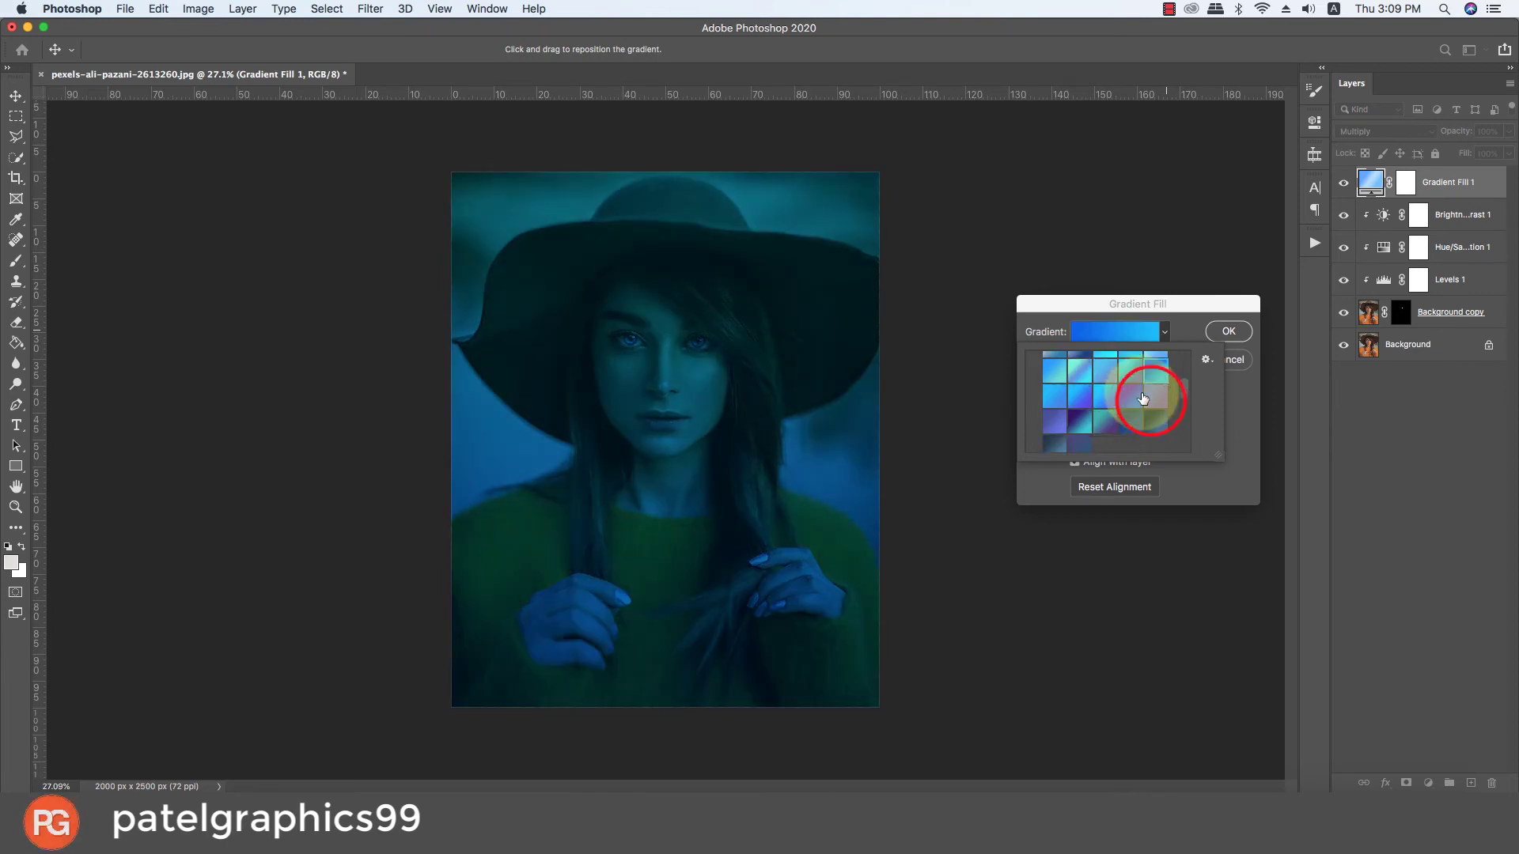
pyautogui.scroll(-5, 1151, 407)
pyautogui.click(1060, 370)
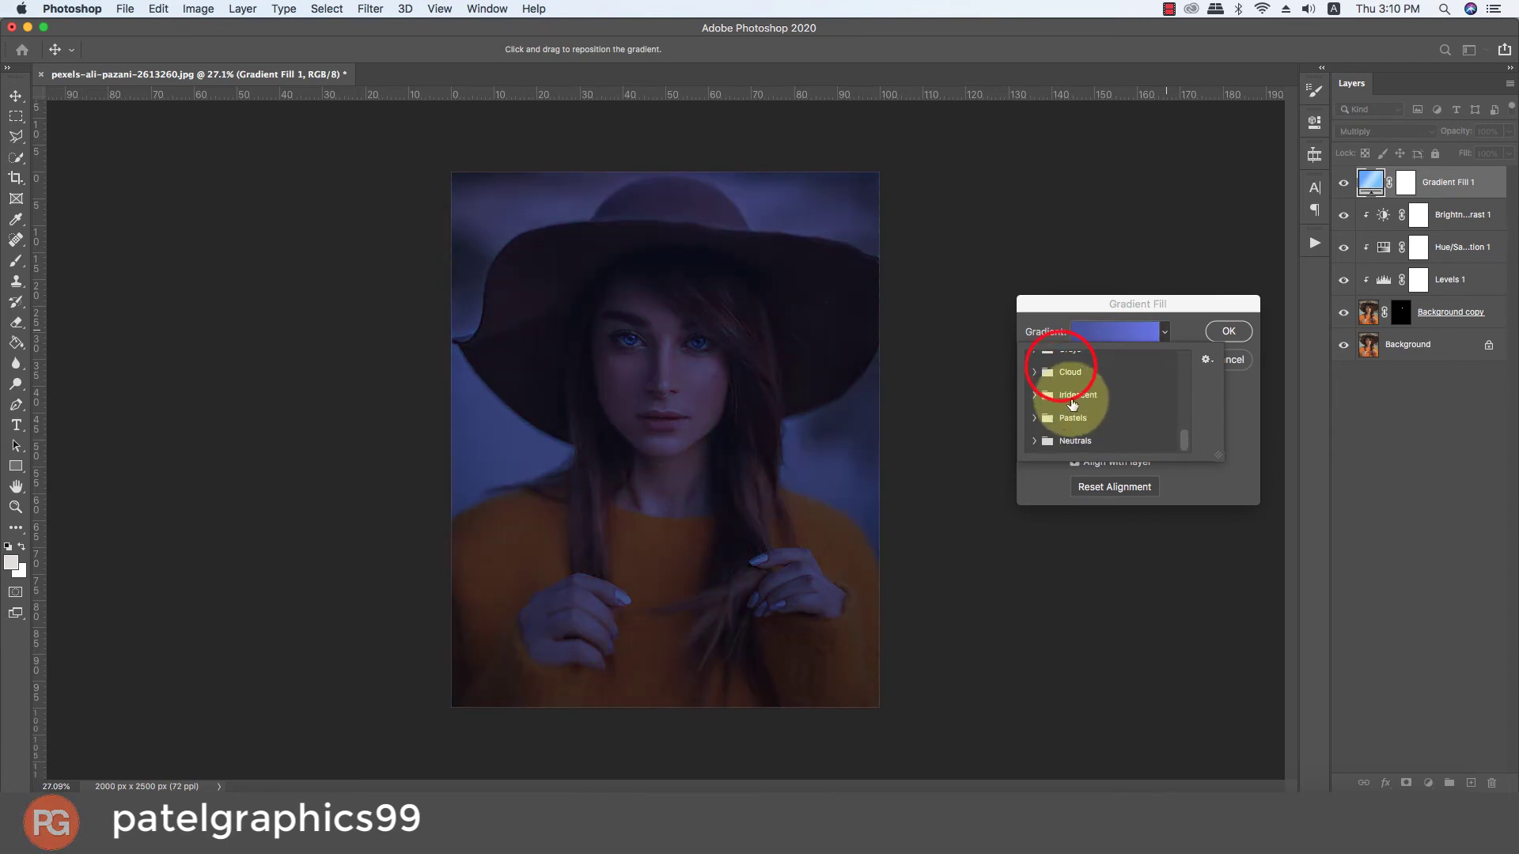
pyautogui.click(1035, 439)
pyautogui.click(1080, 440)
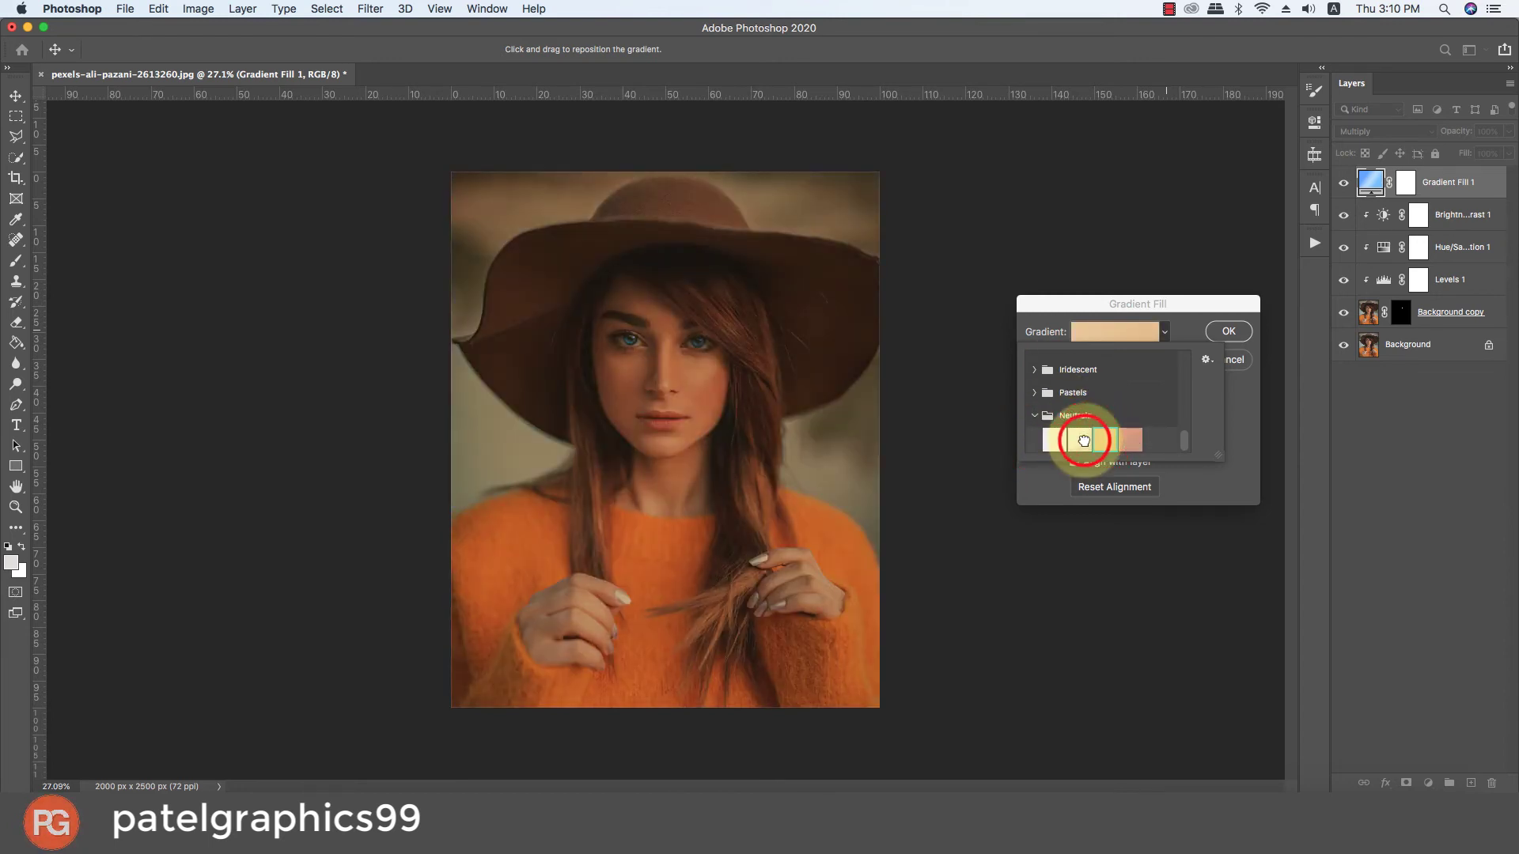
pyautogui.click(1083, 441)
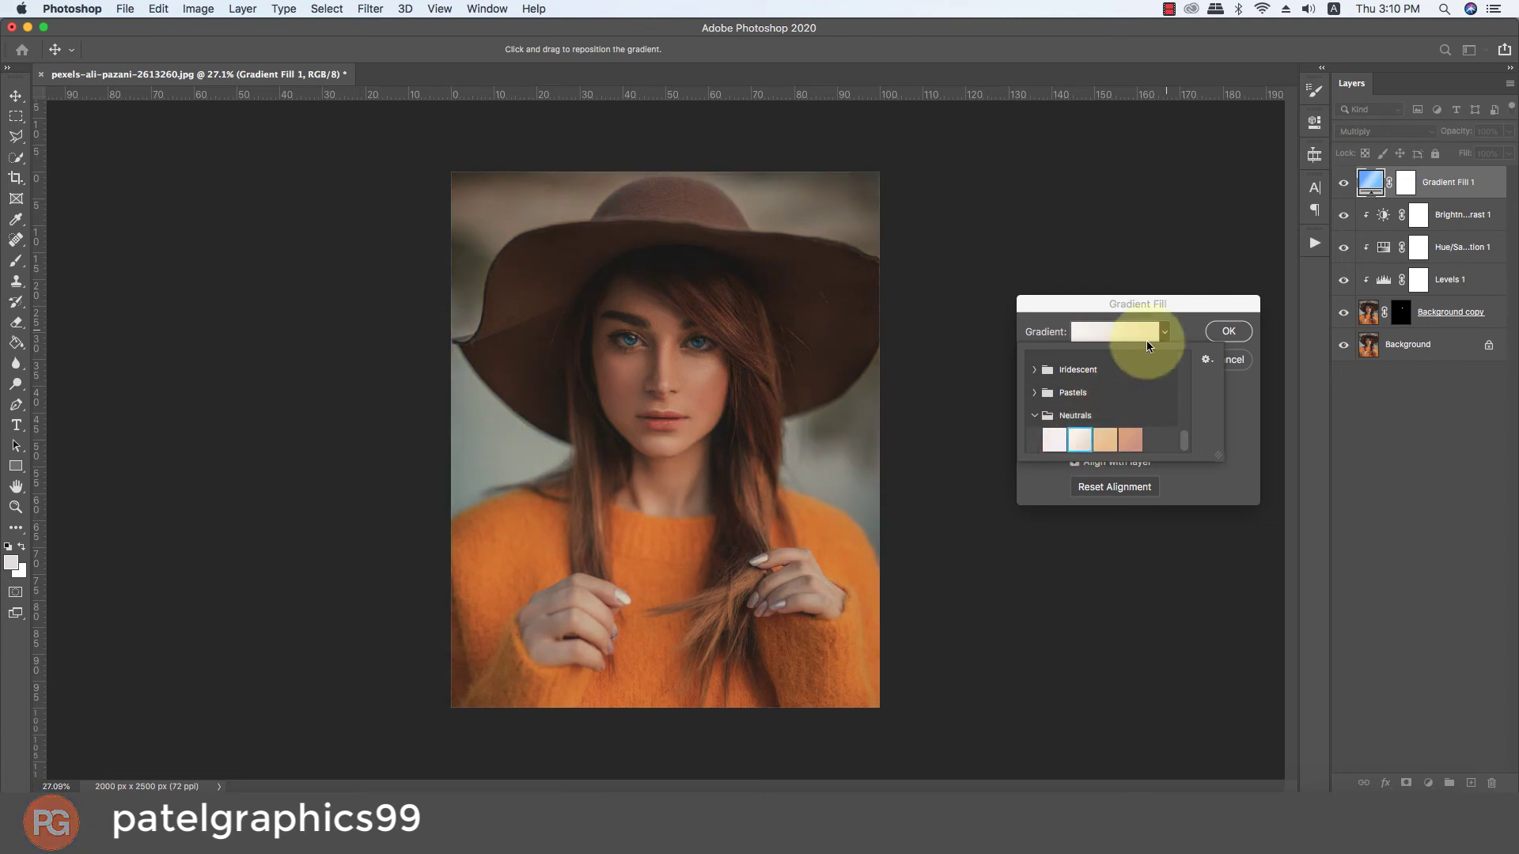
pyautogui.click(1208, 327)
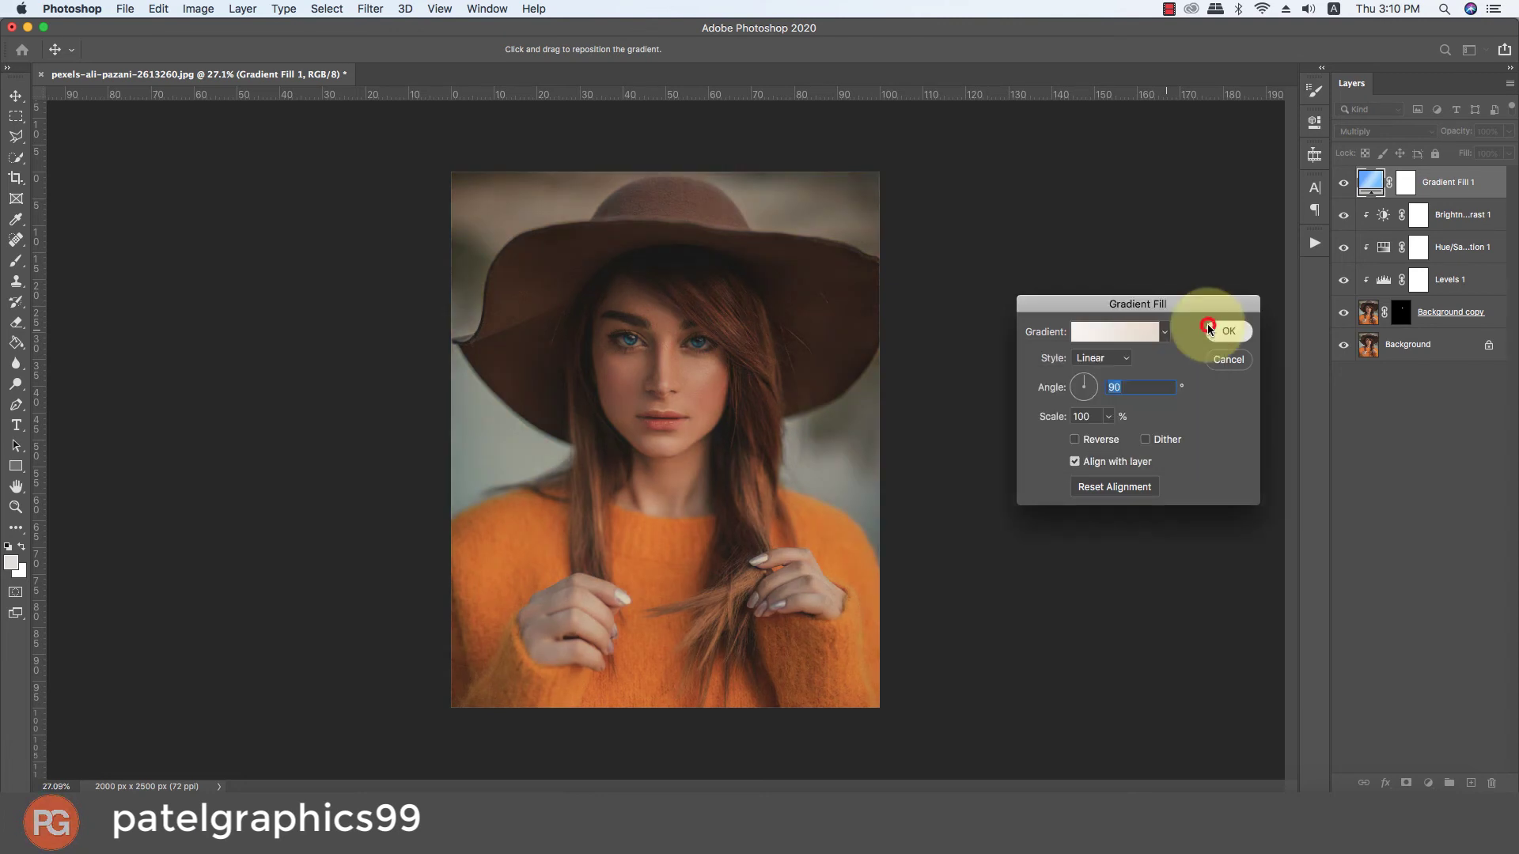
# Compare with the fill toggled, then switch to the first, palest Neutrals gradient.
pyautogui.click(1343, 183)
pyautogui.click(1342, 183)
pyautogui.click(1342, 183)
pyautogui.click(1342, 183)
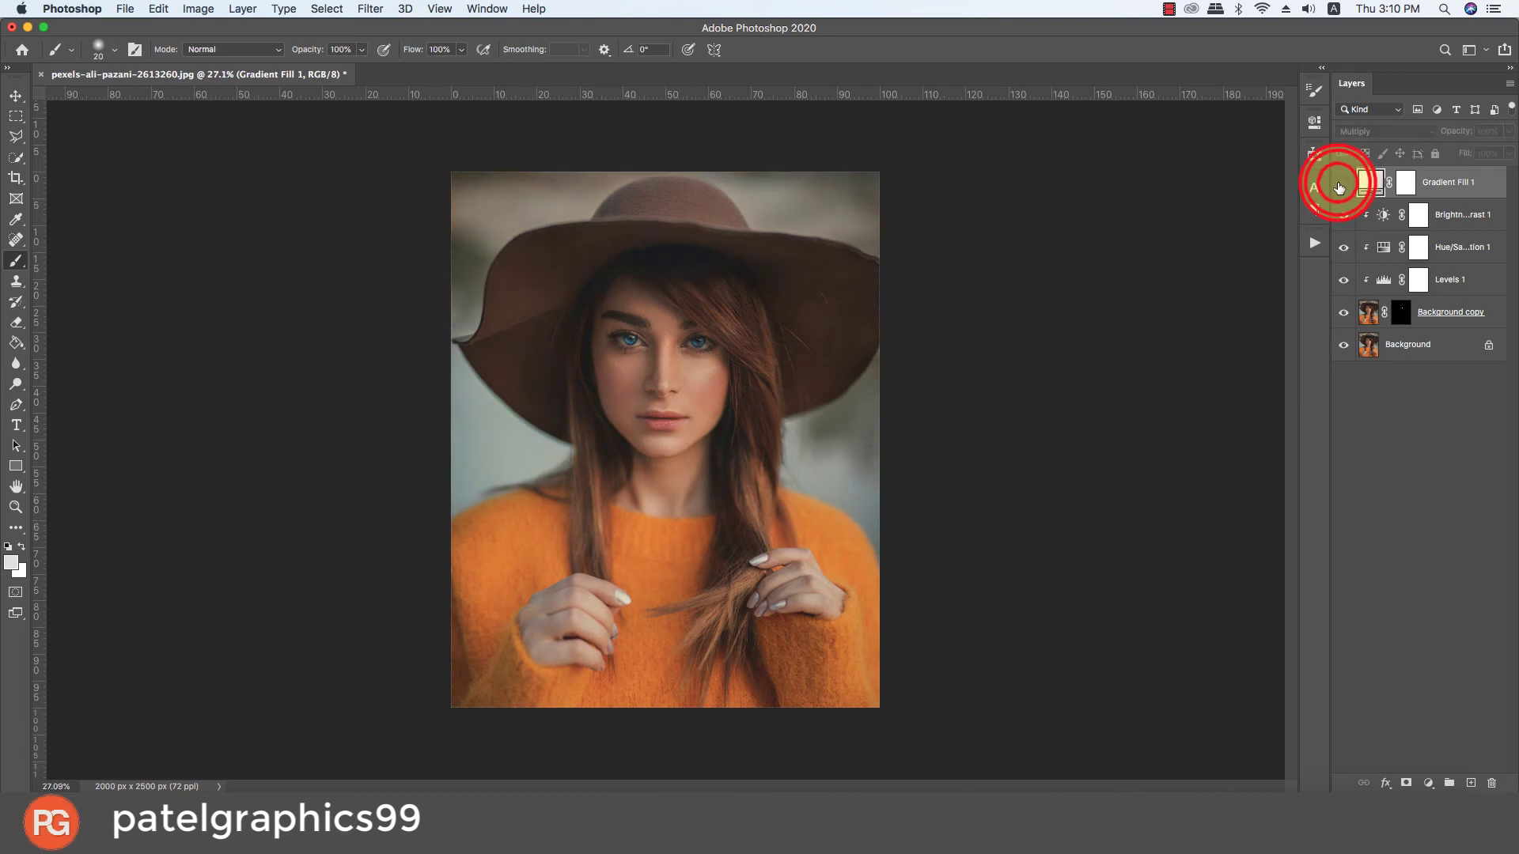
pyautogui.click(1340, 186)
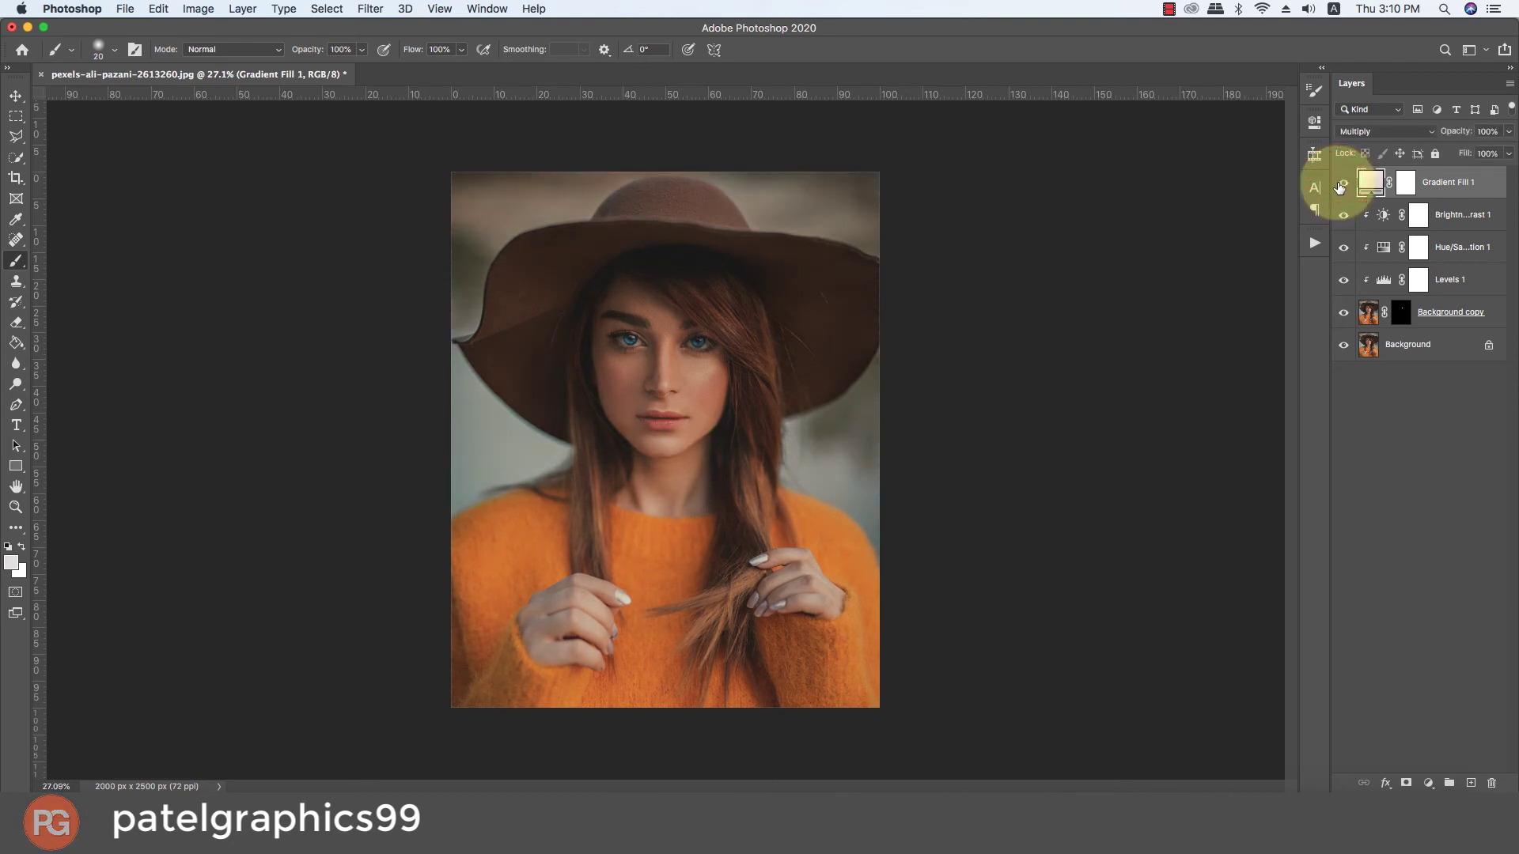
pyautogui.doubleClick(1369, 182)
pyautogui.click(1163, 331)
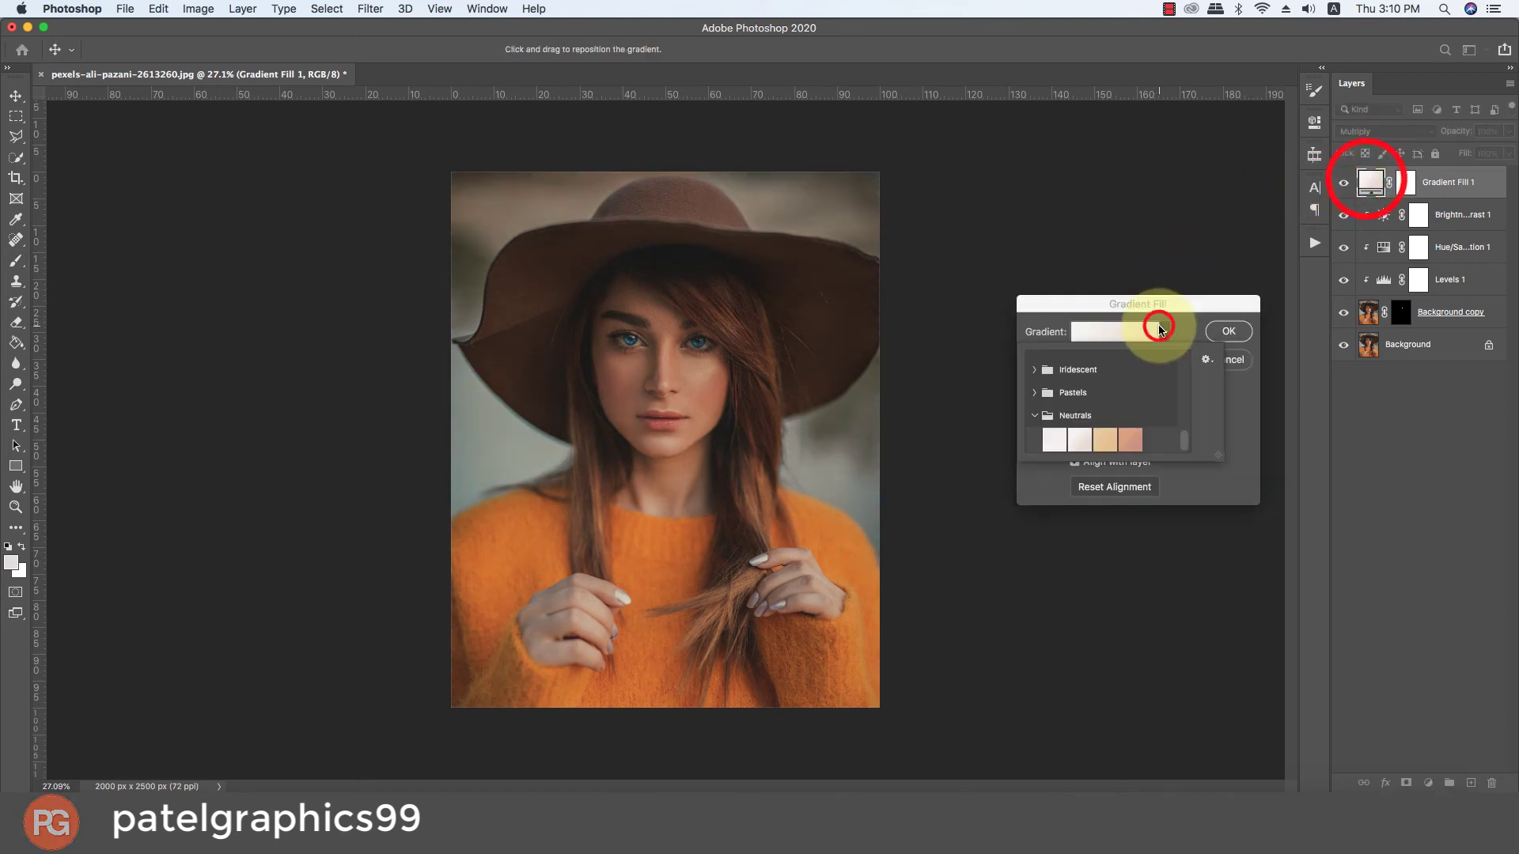
pyautogui.click(1054, 439)
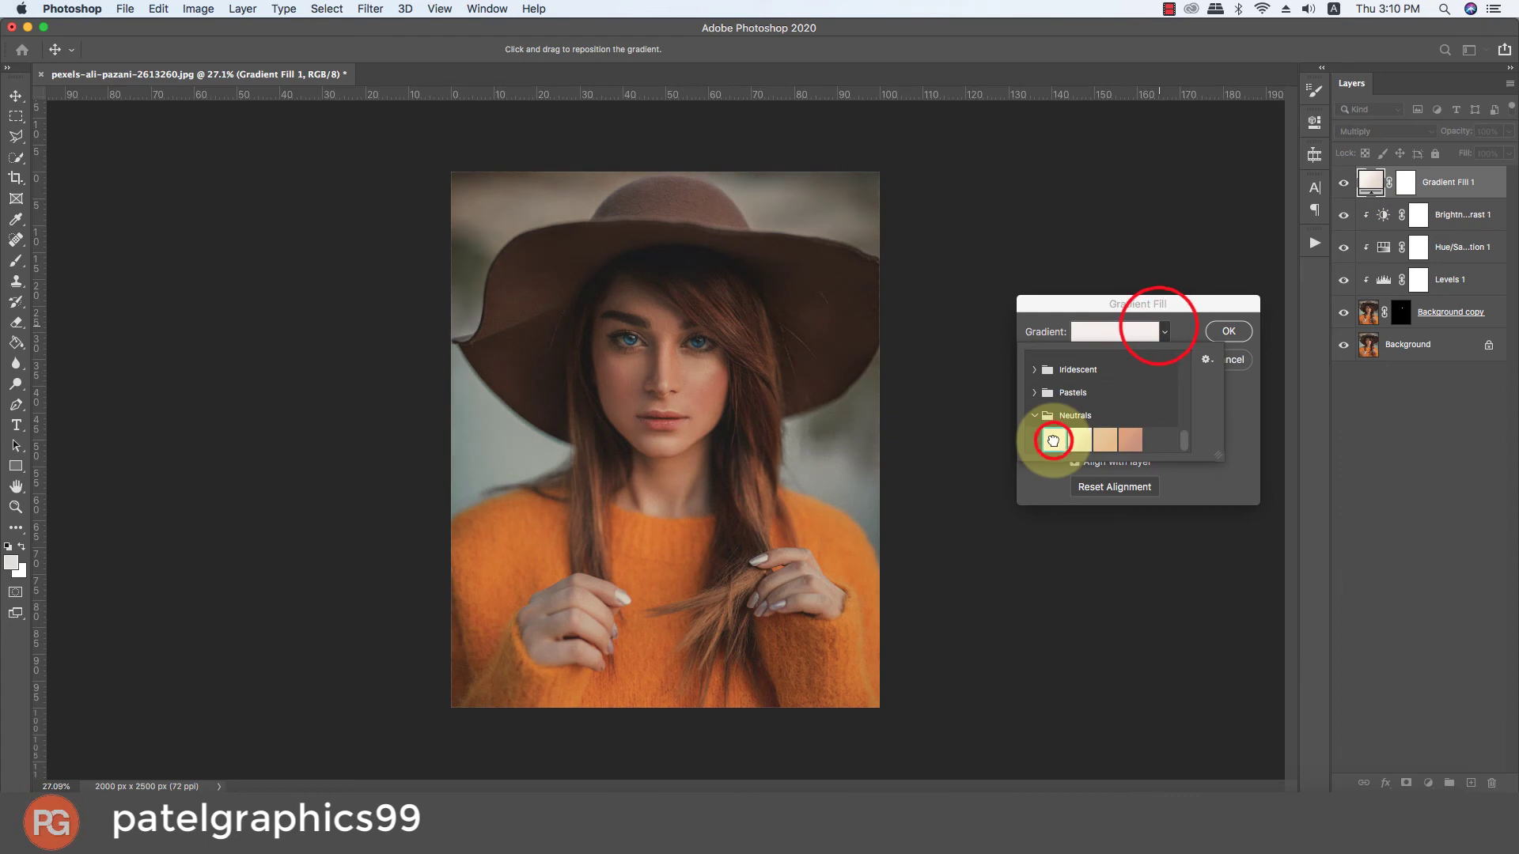
pyautogui.click(1228, 331)
pyautogui.click(1343, 187)
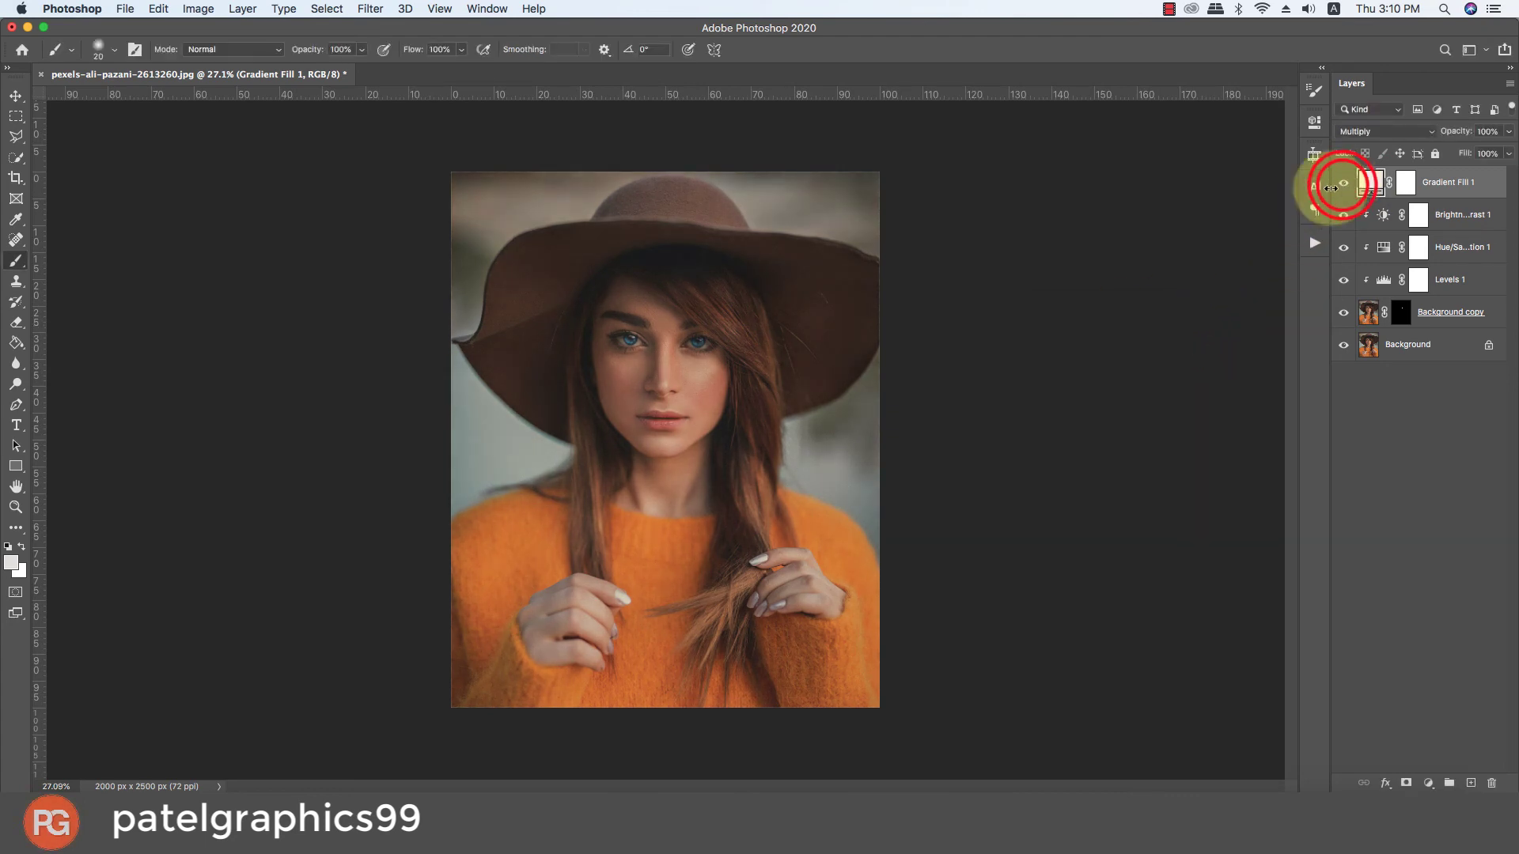
# On the Background copy mask, brush black over both irises to touch them up.
pyautogui.scroll(3, 740, 280)
pyautogui.scroll(2, 740, 298)
pyautogui.scroll(5, 348, 407)
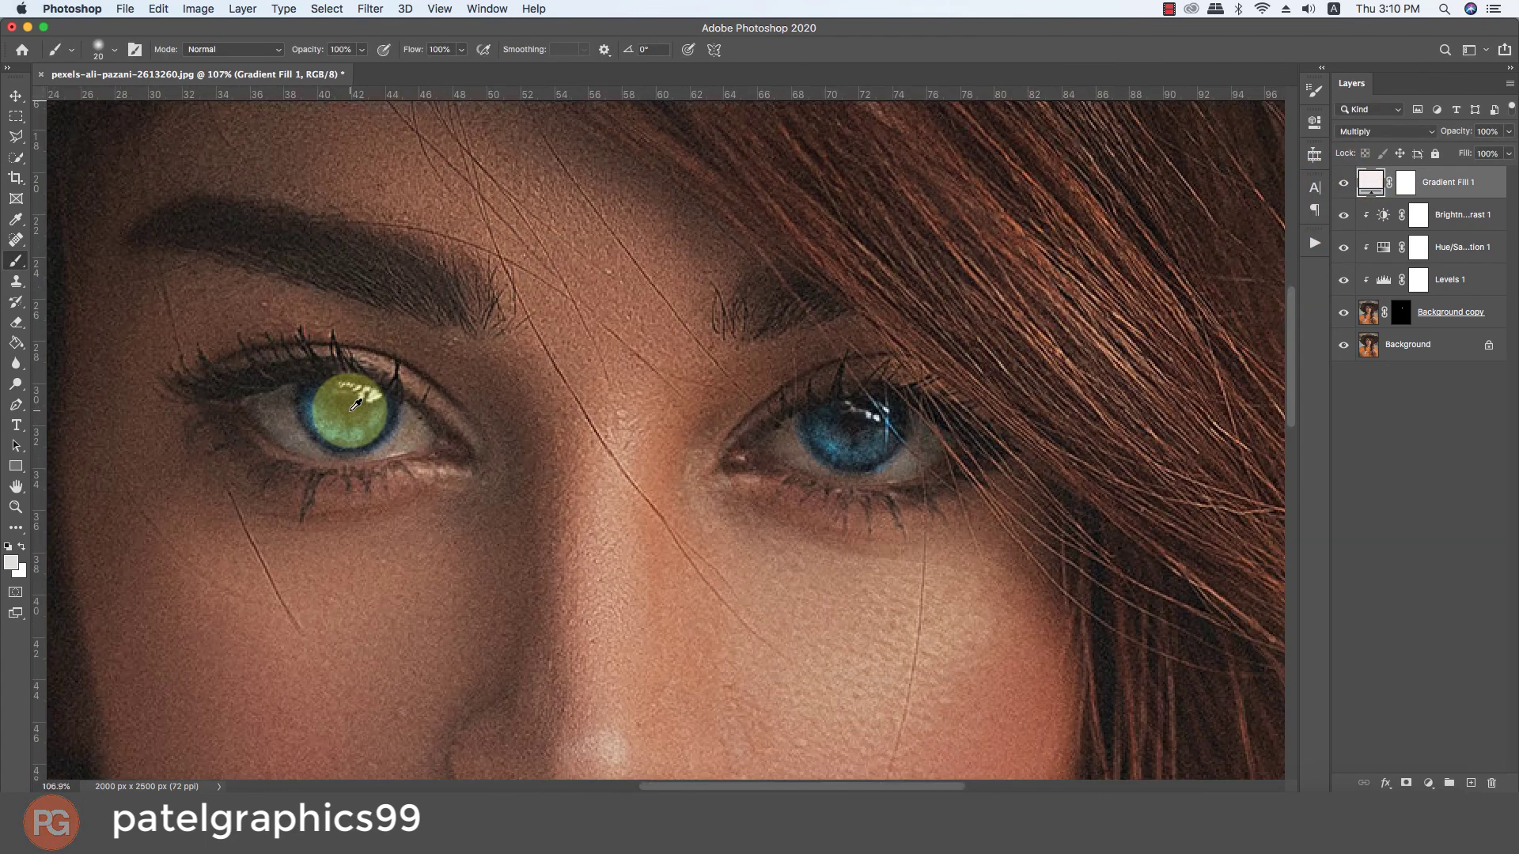
pyautogui.scroll(-3, 356, 405)
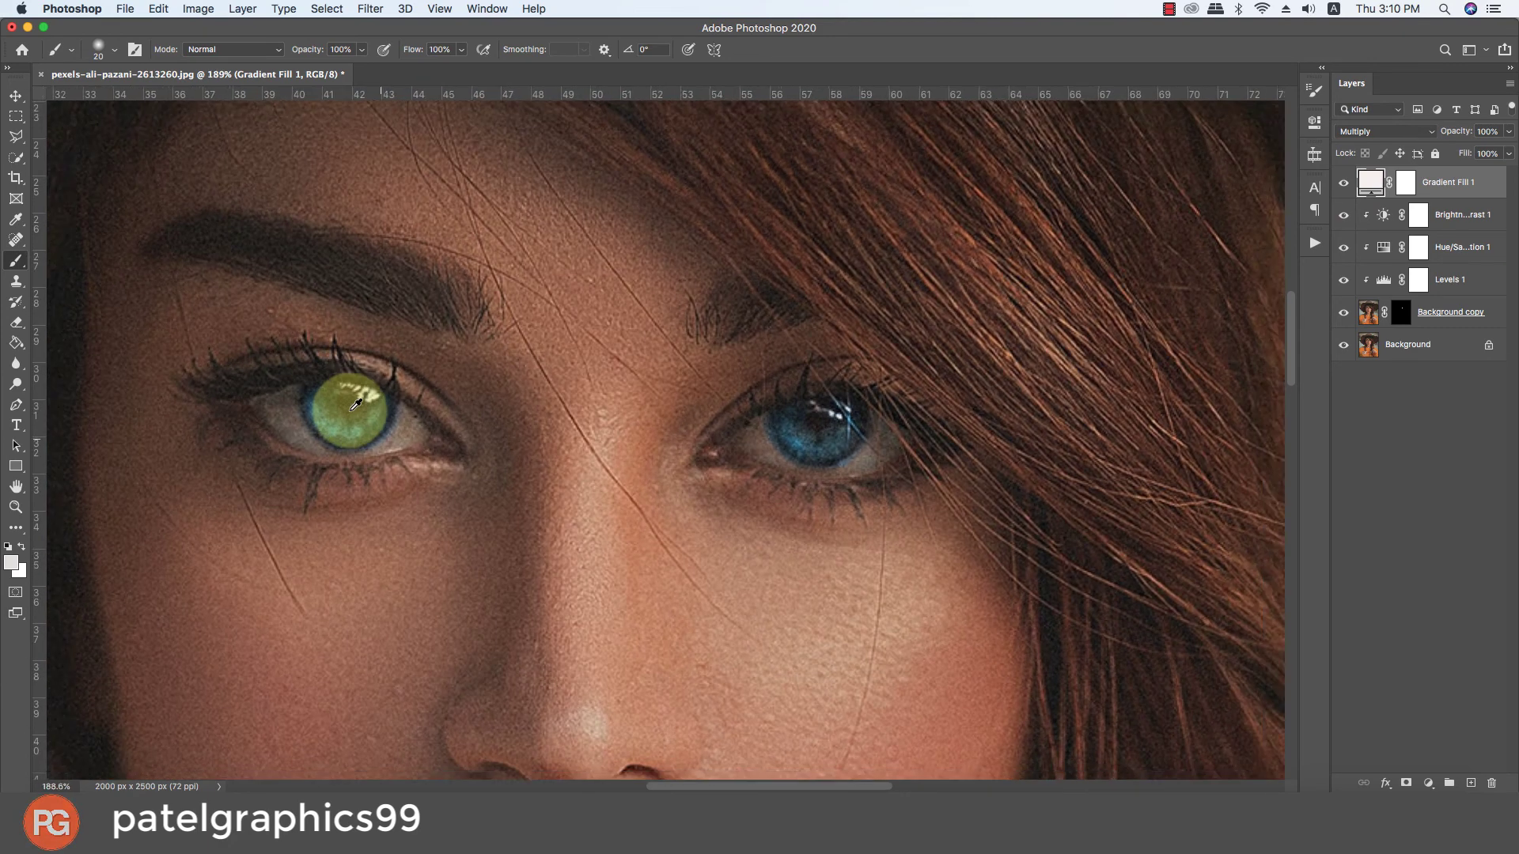
pyautogui.scroll(-3, 356, 405)
pyautogui.click(1404, 317)
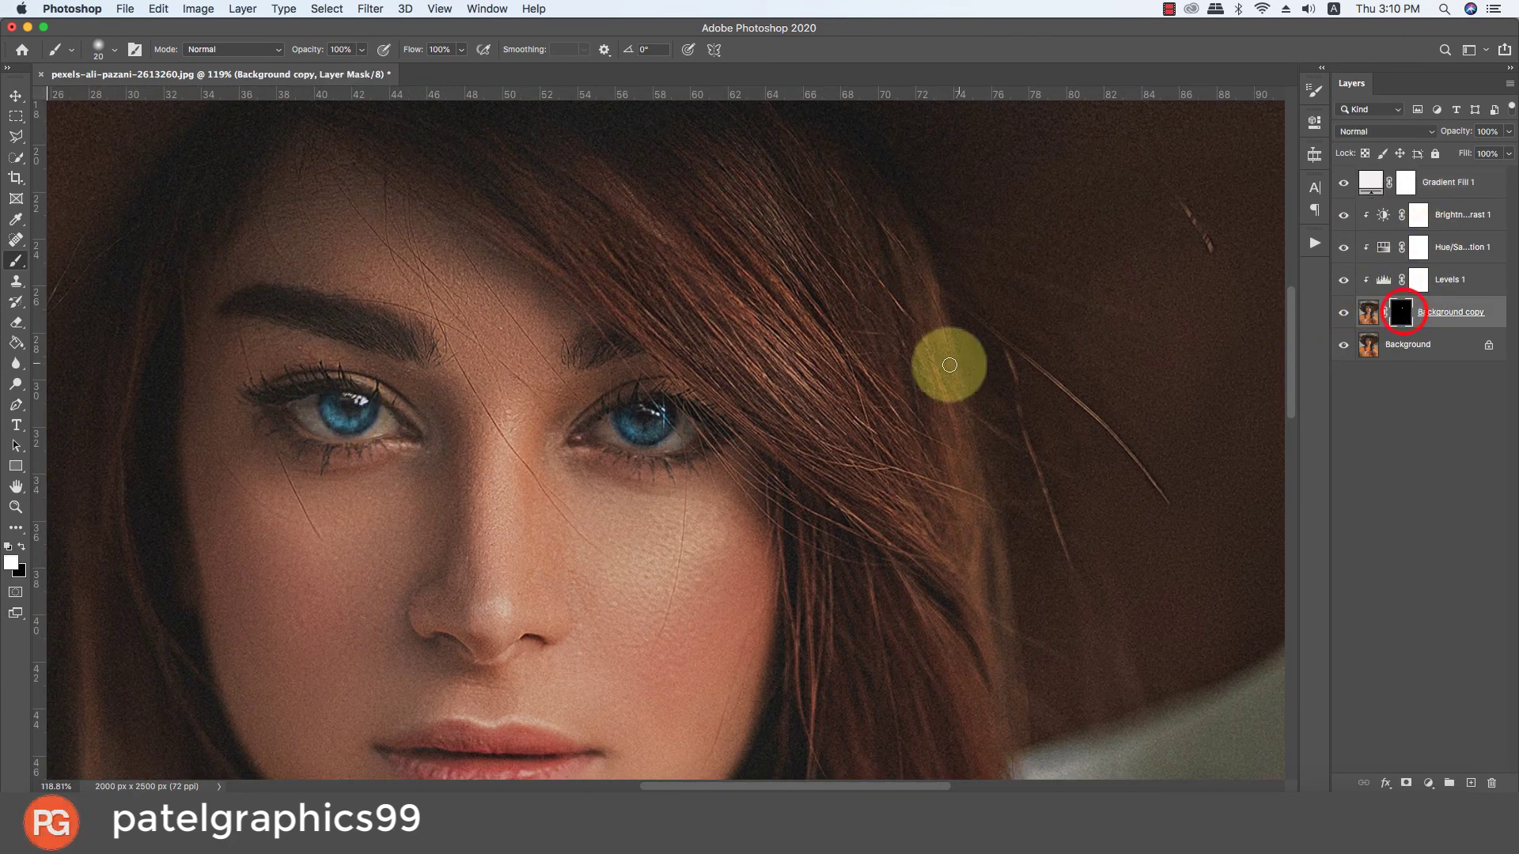
pyautogui.moveTo(609, 415); pyautogui.dragTo(636, 439)
pyautogui.press('x')
pyautogui.click(607, 425)
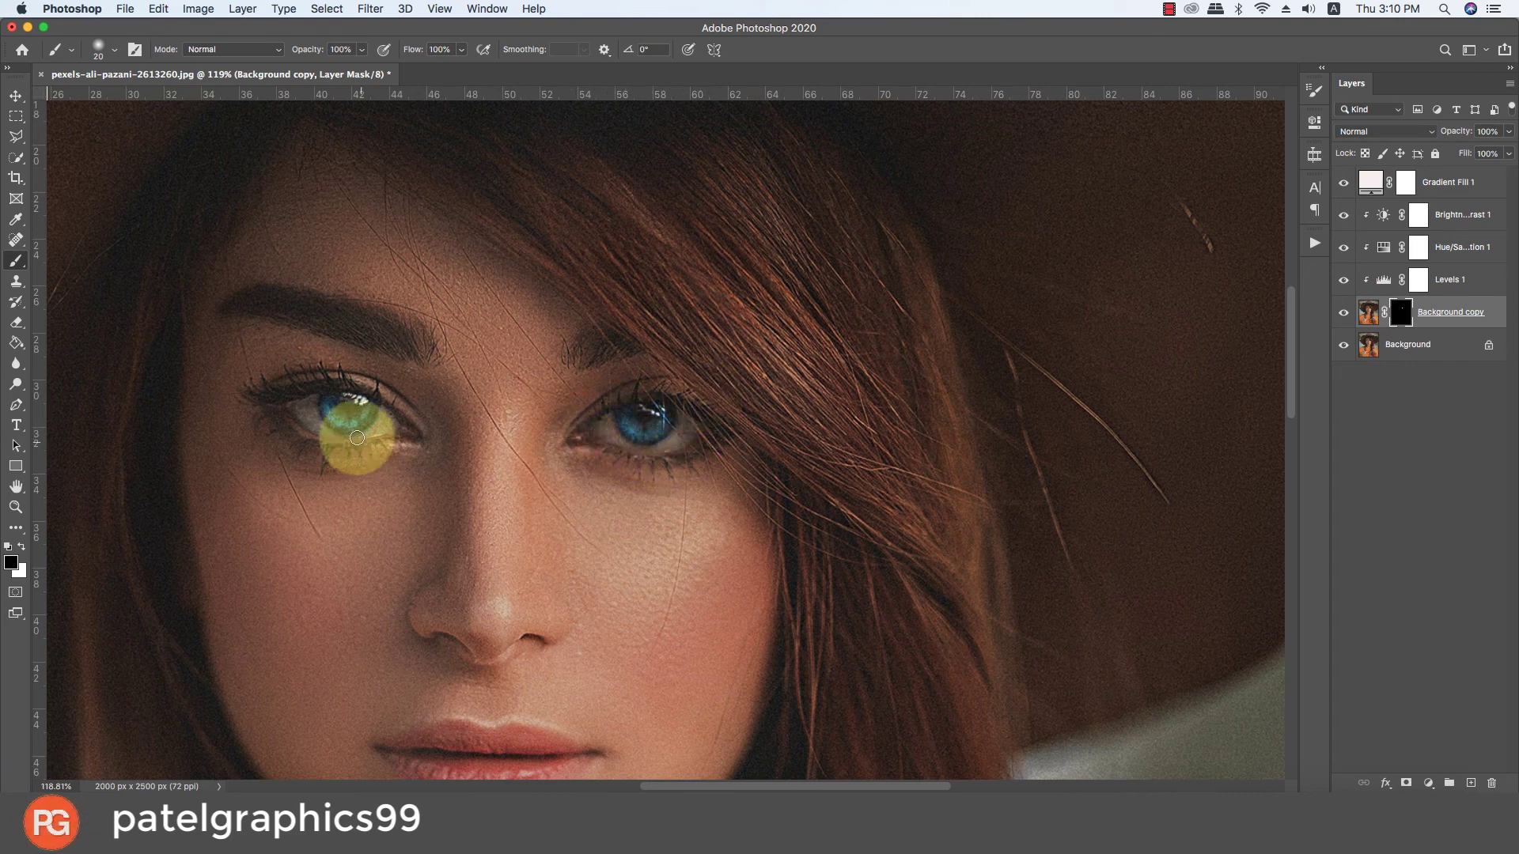
pyautogui.moveTo(307, 427)
pyautogui.mouseDown()
pyautogui.moveTo(374, 433)
pyautogui.moveTo(383, 404)
pyautogui.mouseUp()
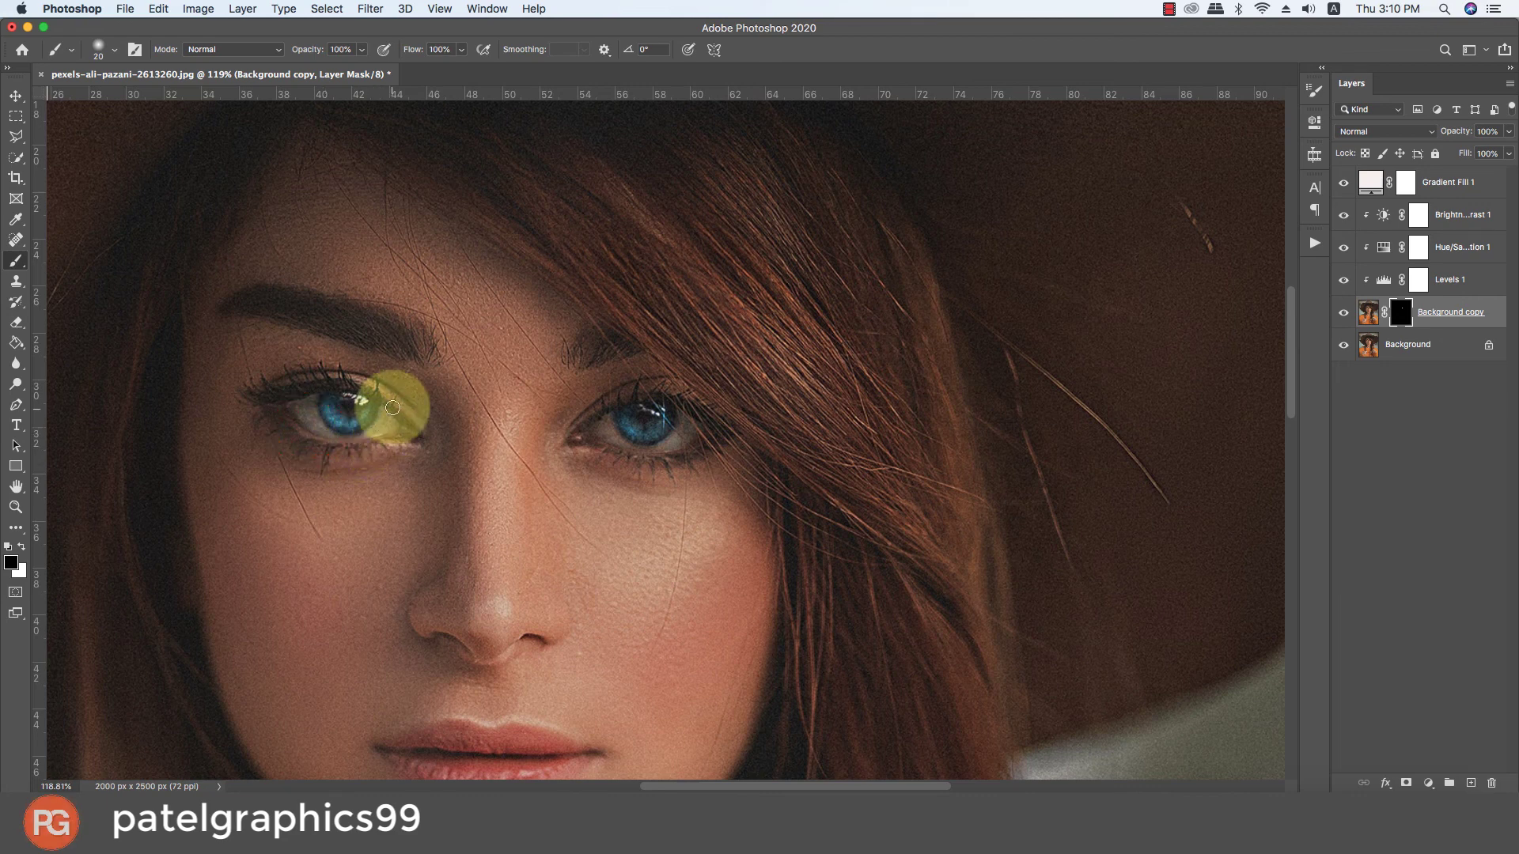
pyautogui.scroll(-5, 417, 413)
pyautogui.scroll(-3, 420, 416)
pyautogui.scroll(1, 791, 447)
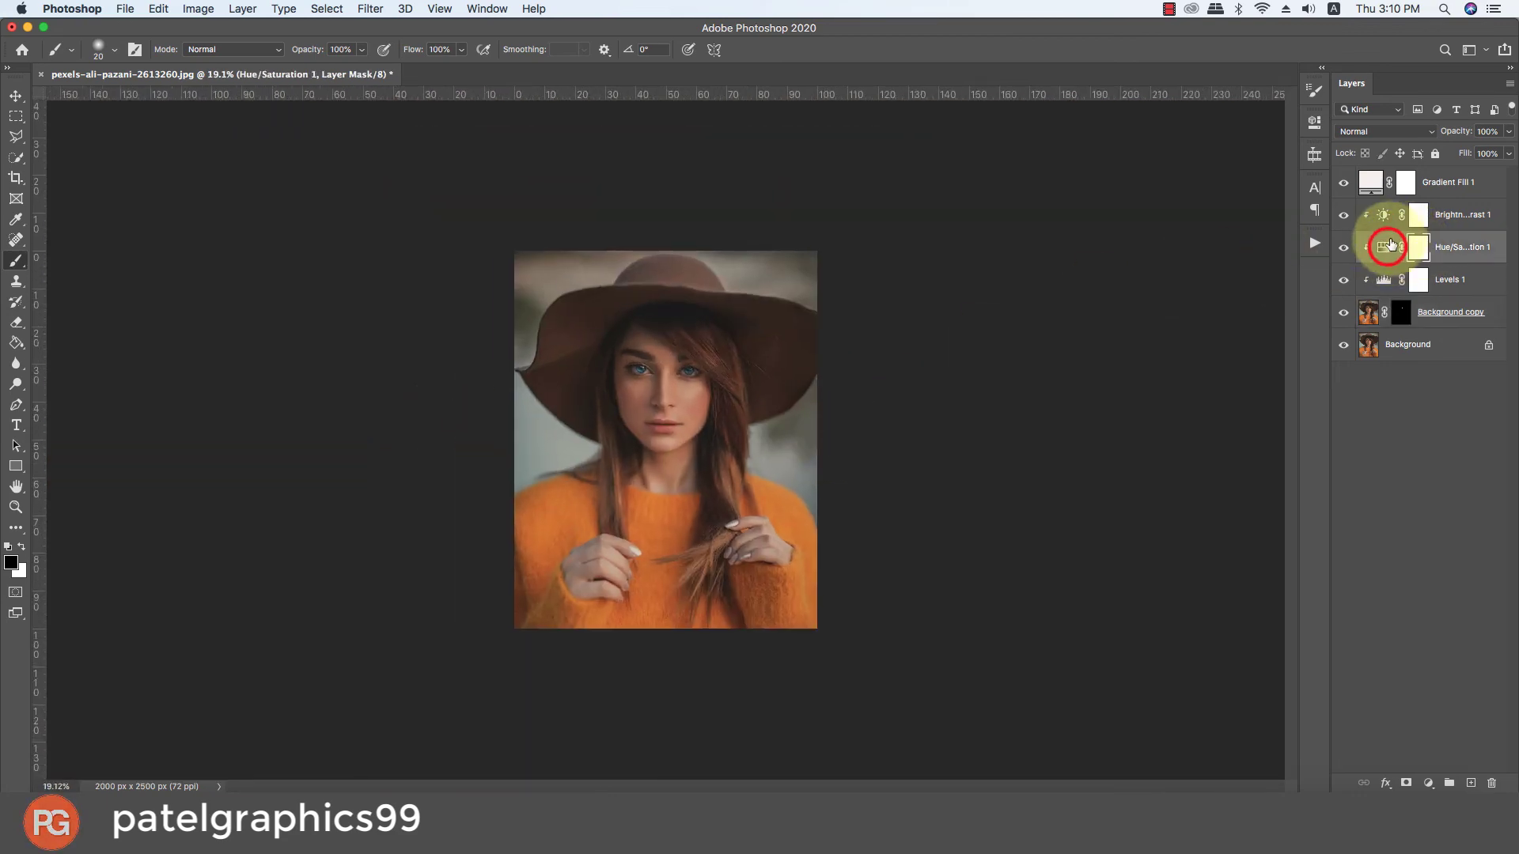
pyautogui.doubleClick(1384, 249)
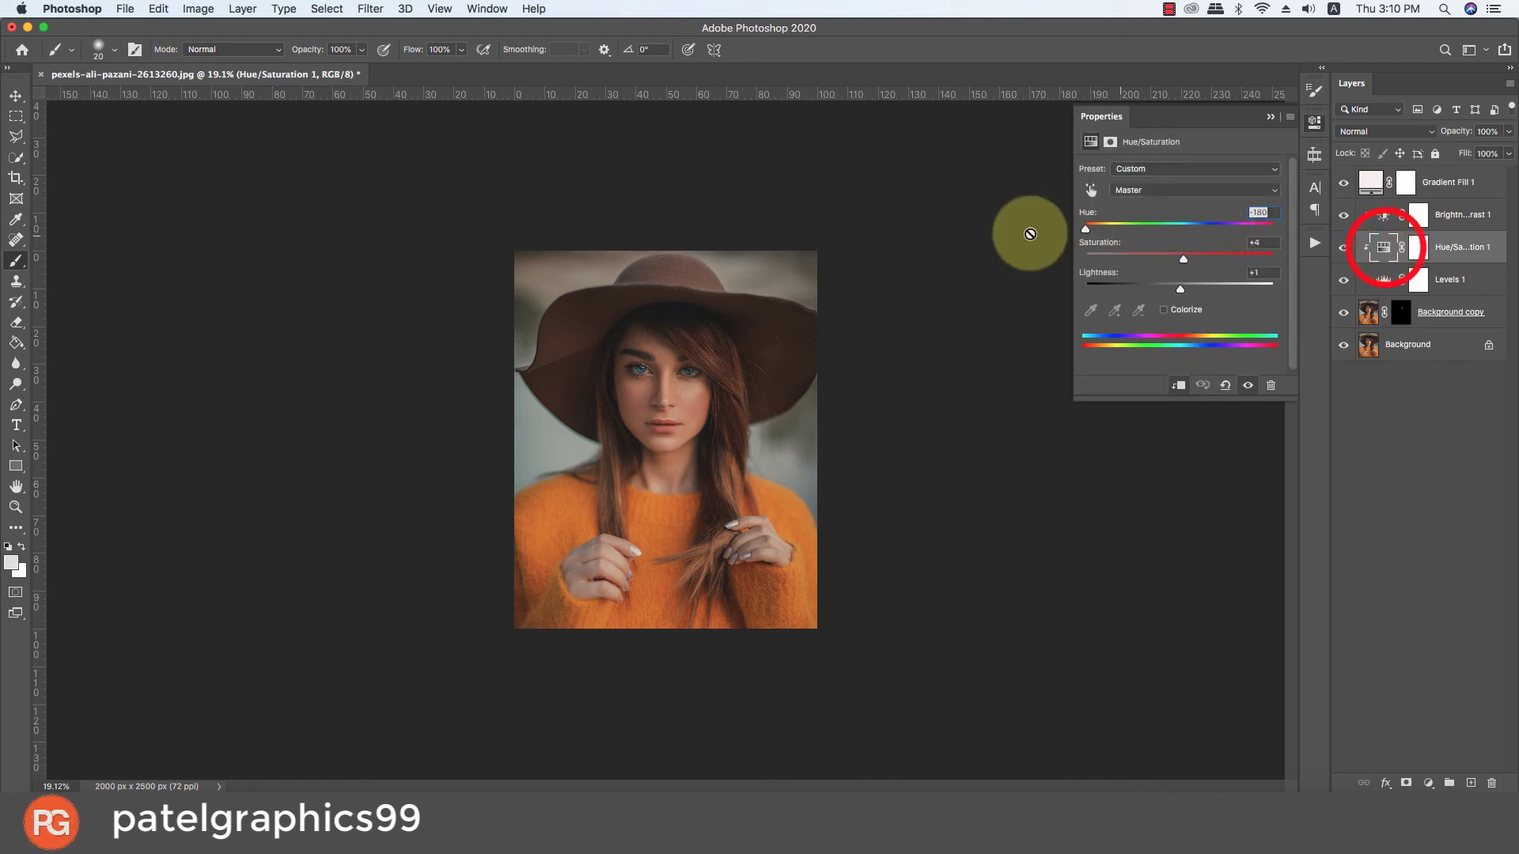
pyautogui.moveTo(1086, 229)
pyautogui.mouseDown()
pyautogui.moveTo(1329, 238)
pyautogui.moveTo(1071, 224)
pyautogui.mouseUp()
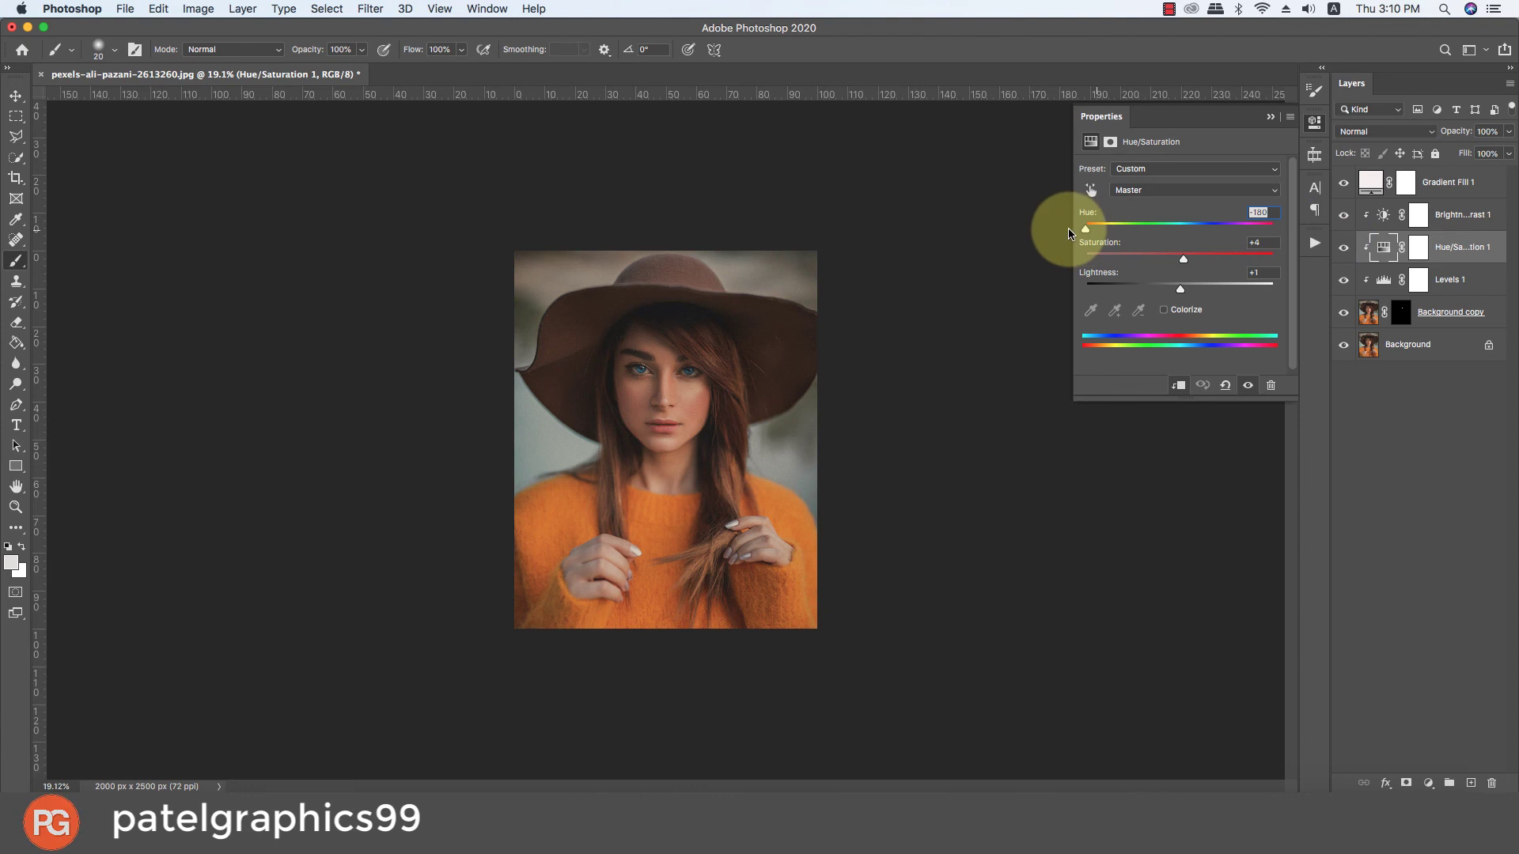
pyautogui.click(1270, 116)
pyautogui.scroll(3, 451, 443)
pyautogui.scroll(2, 450, 443)
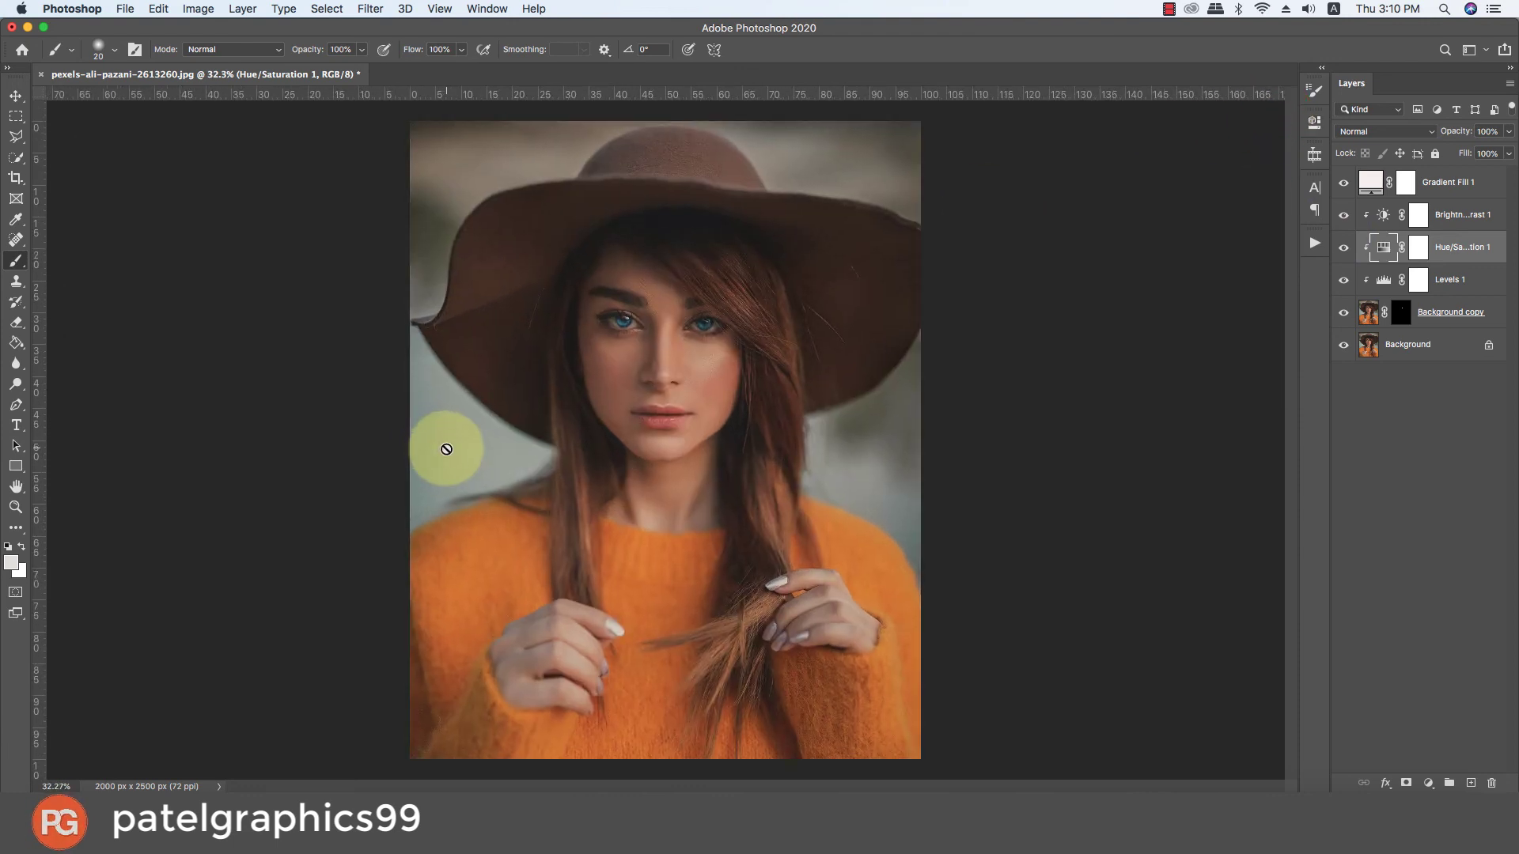